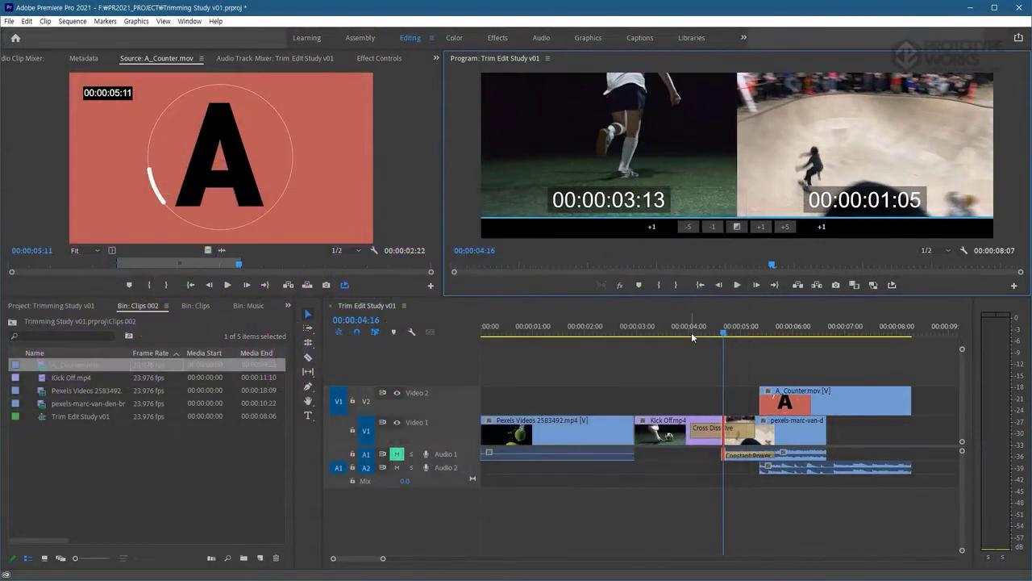
# Play back the trim edit, peak the ball's Position speed at the third keyframe, and jump to the last keyframe.
pyautogui.press('space')
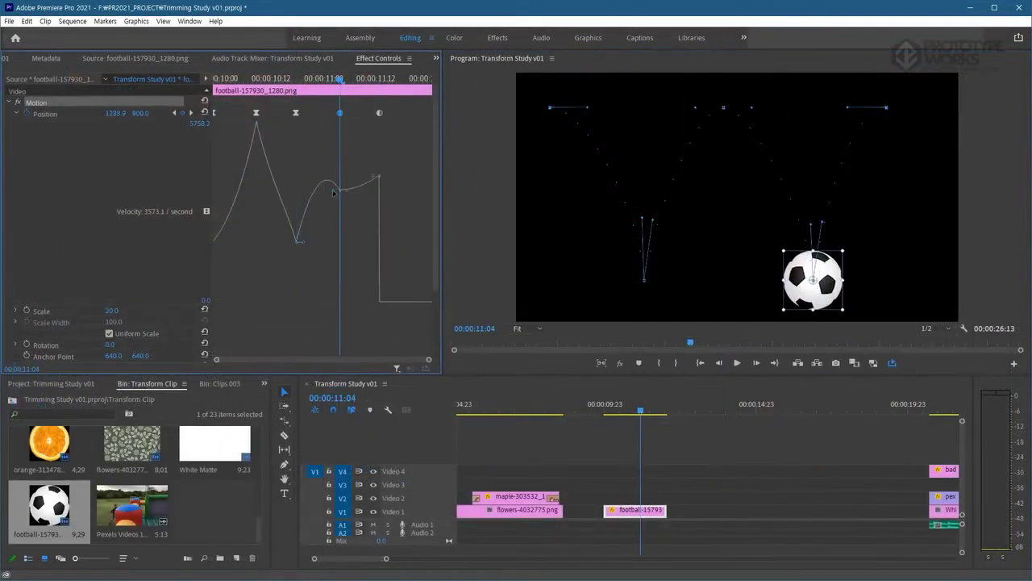
pyautogui.moveTo(333, 191); pyautogui.dragTo(340, 123)
pyautogui.hotkey('shift', 'k')
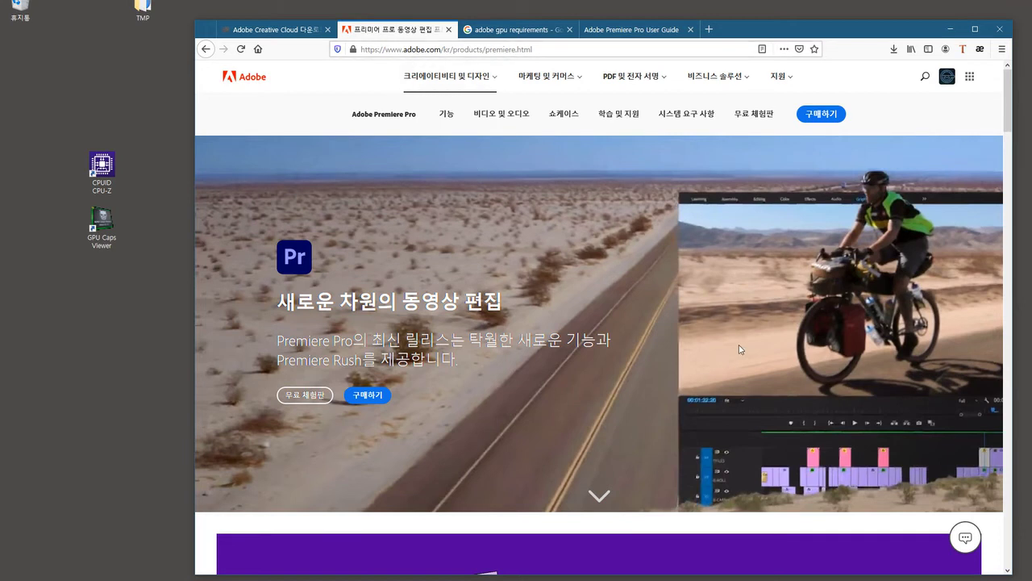
# Scroll through the Korean Premiere Pro product page, then switch to the Premiere Pro User Guide tab.
pyautogui.scroll(-2, 739, 345)
pyautogui.scroll(-5, 739, 346)
pyautogui.scroll(-6, 739, 347)
pyautogui.scroll(-4, 739, 347)
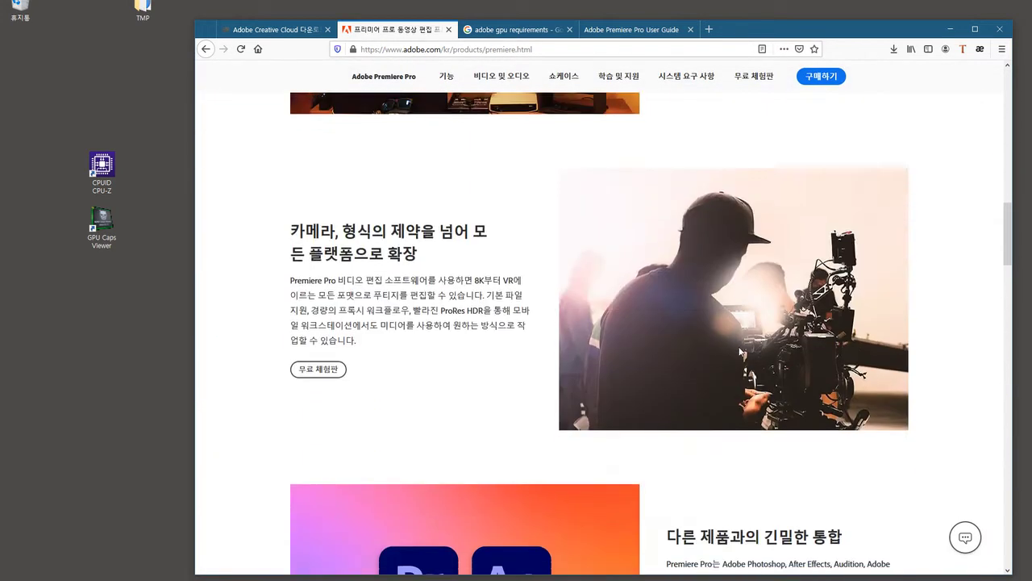
pyautogui.scroll(-6, 740, 349)
pyautogui.scroll(2, 740, 350)
pyautogui.scroll(3, 741, 351)
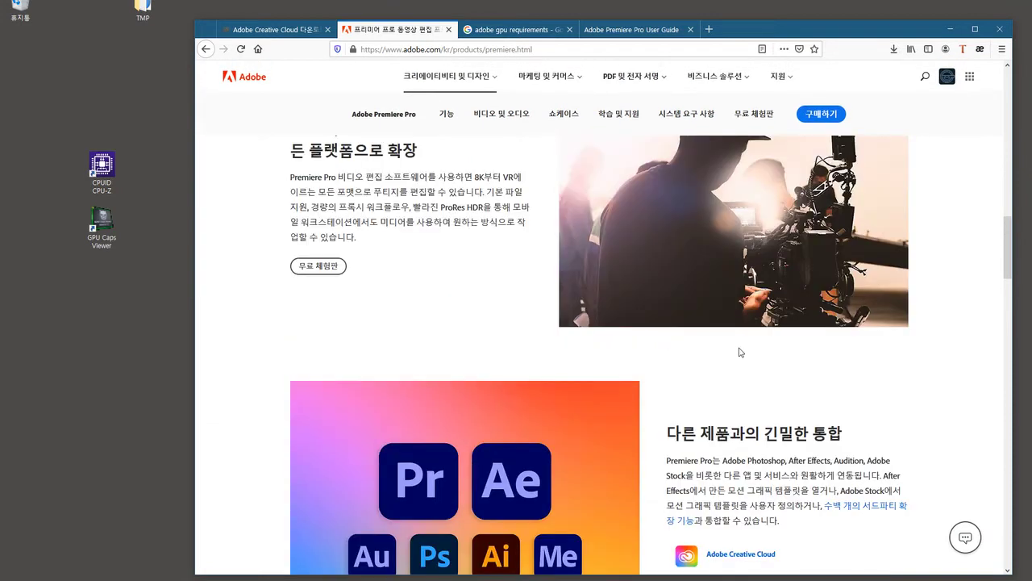
pyautogui.scroll(1, 736, 367)
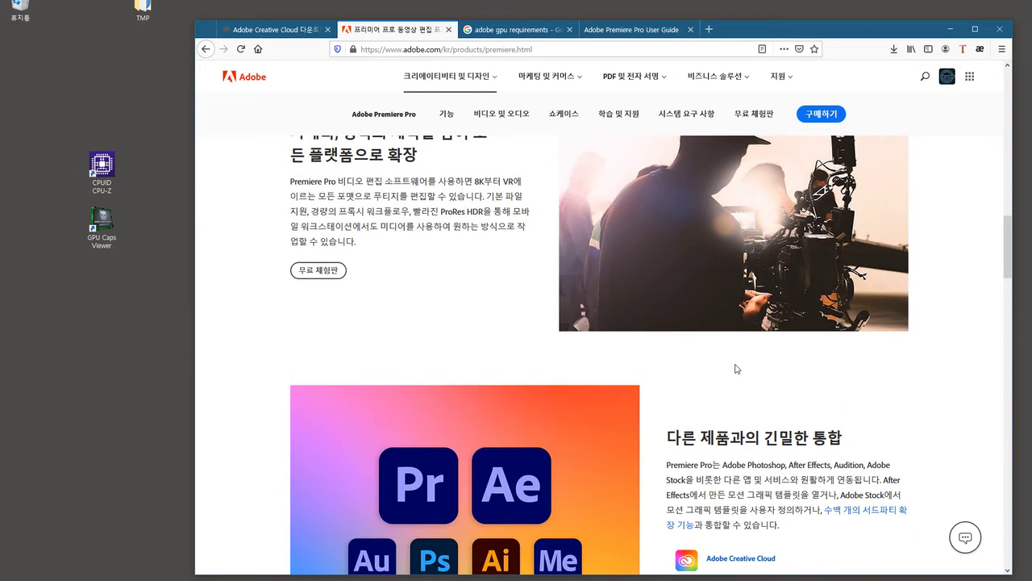
pyautogui.scroll(3, 735, 369)
pyautogui.scroll(8, 737, 362)
pyautogui.scroll(2, 737, 363)
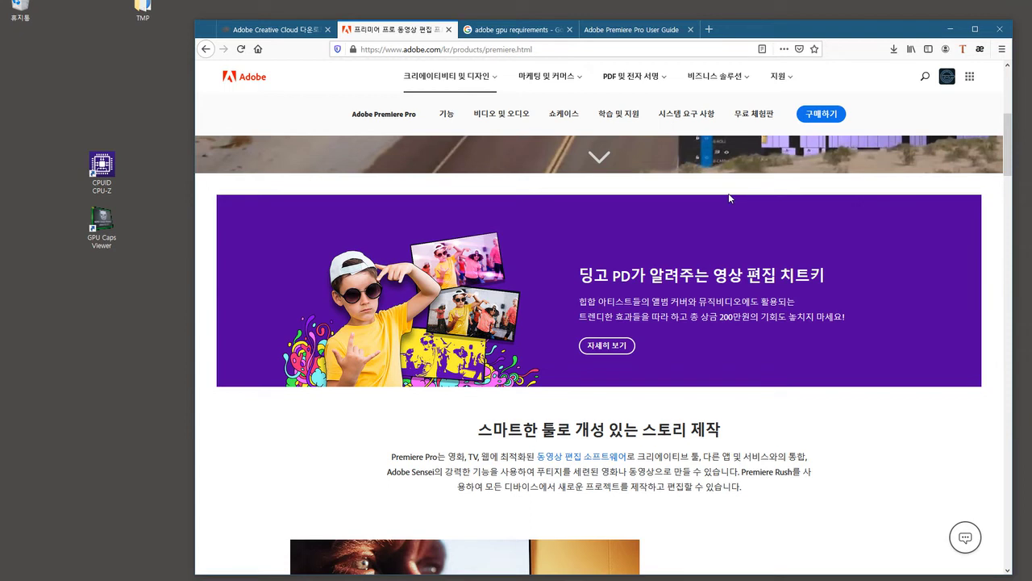
pyautogui.click(637, 29)
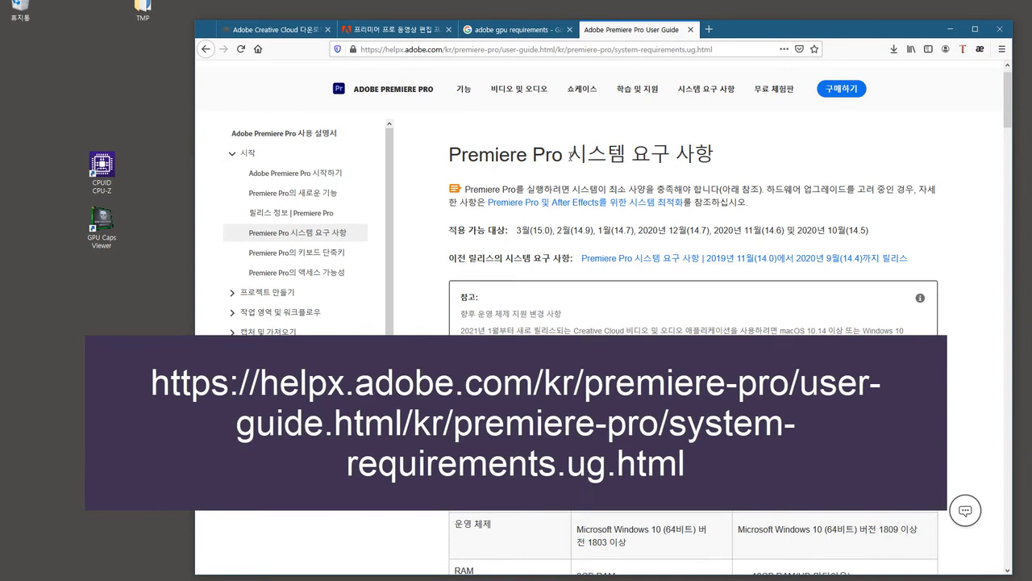
pyautogui.moveTo(571, 155); pyautogui.dragTo(722, 160)
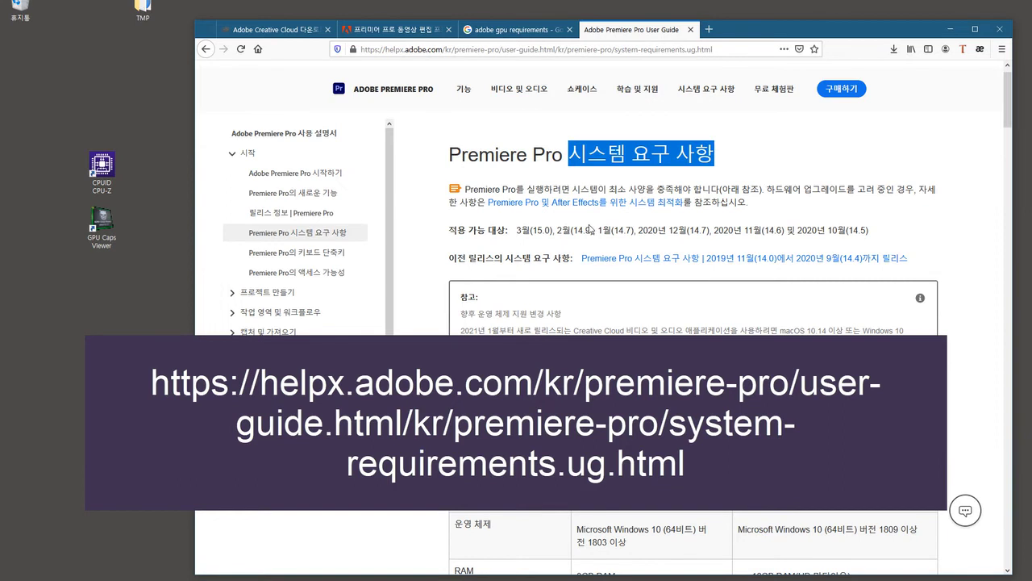
pyautogui.scroll(-1, 602, 306)
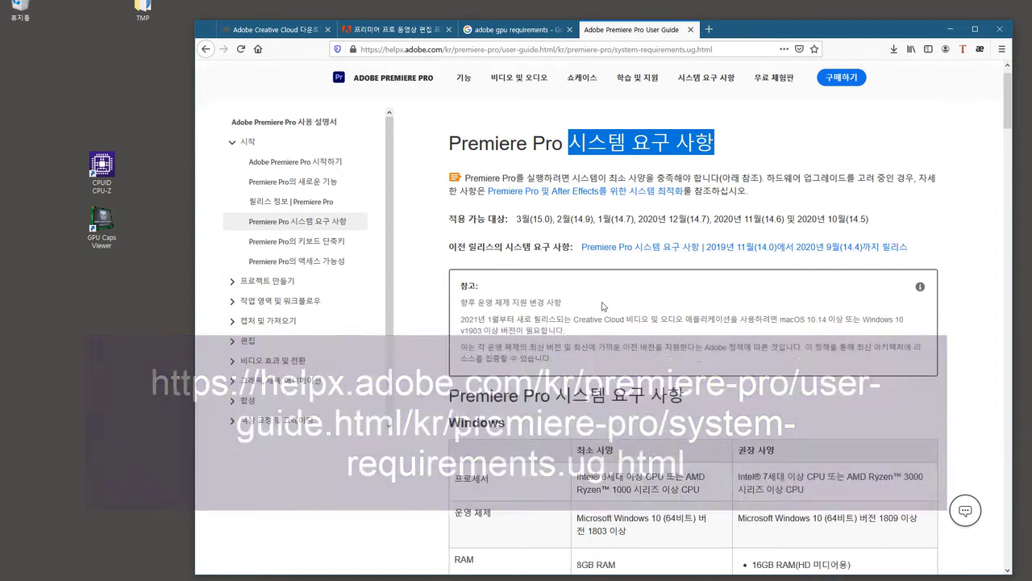
pyautogui.scroll(-5, 603, 307)
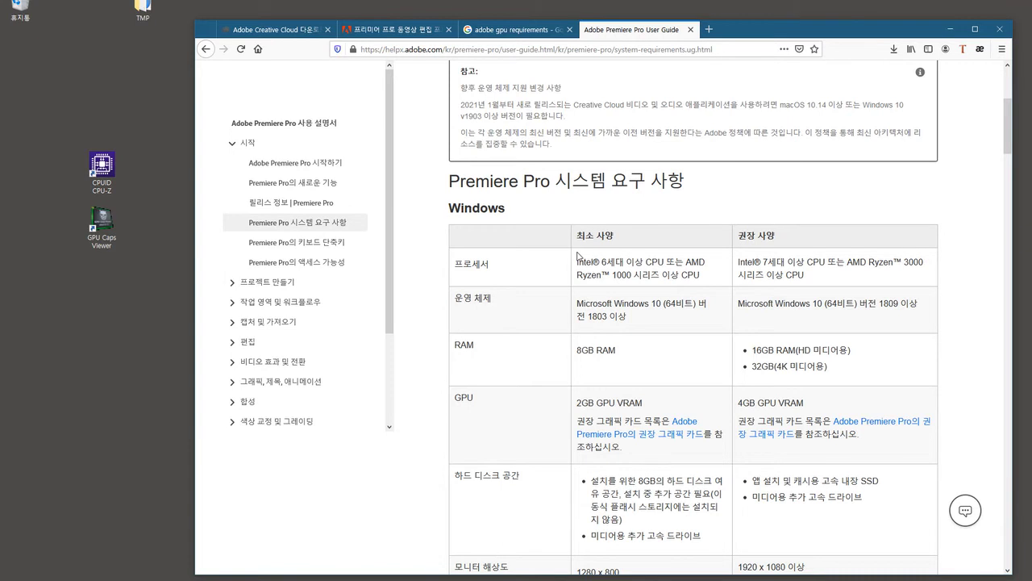
pyautogui.moveTo(452, 206); pyautogui.dragTo(539, 213)
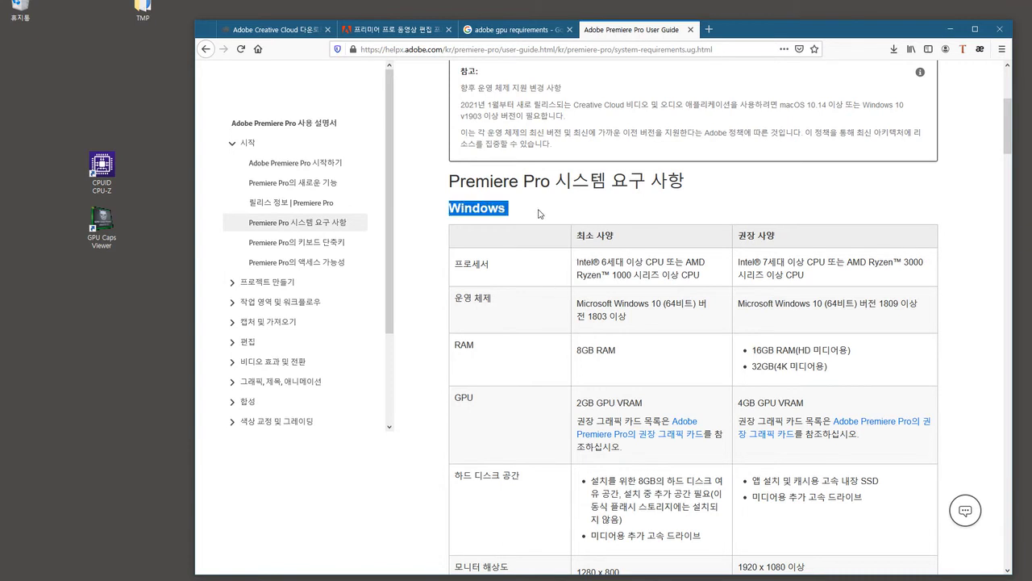
pyautogui.scroll(-3, 615, 286)
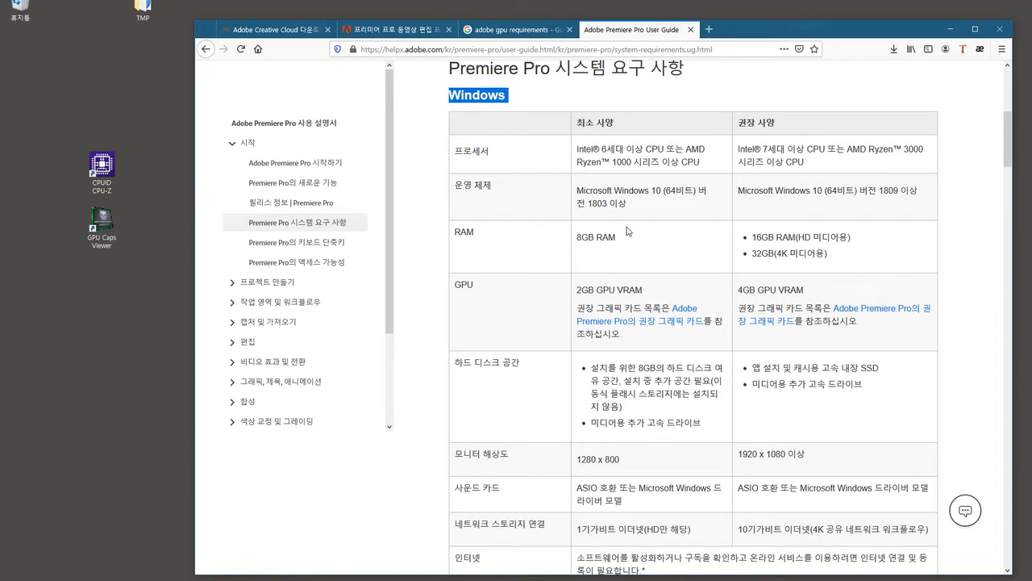
pyautogui.scroll(3, 627, 231)
pyautogui.moveTo(577, 235)
pyautogui.mouseDown()
pyautogui.moveTo(617, 236)
pyautogui.moveTo(661, 273)
pyautogui.mouseUp()
pyautogui.click(577, 261)
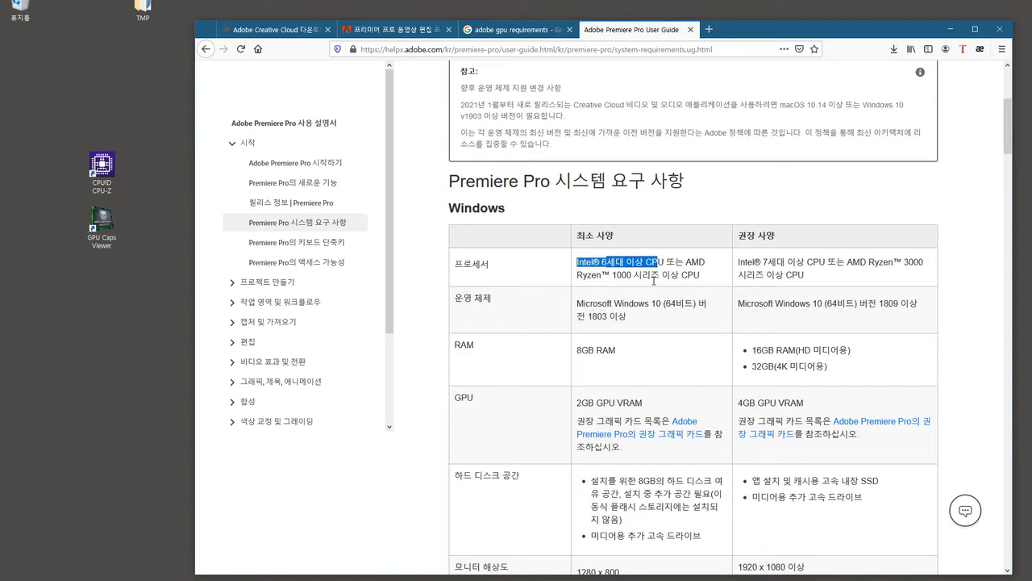
pyautogui.moveTo(699, 275); pyautogui.dragTo(576, 260)
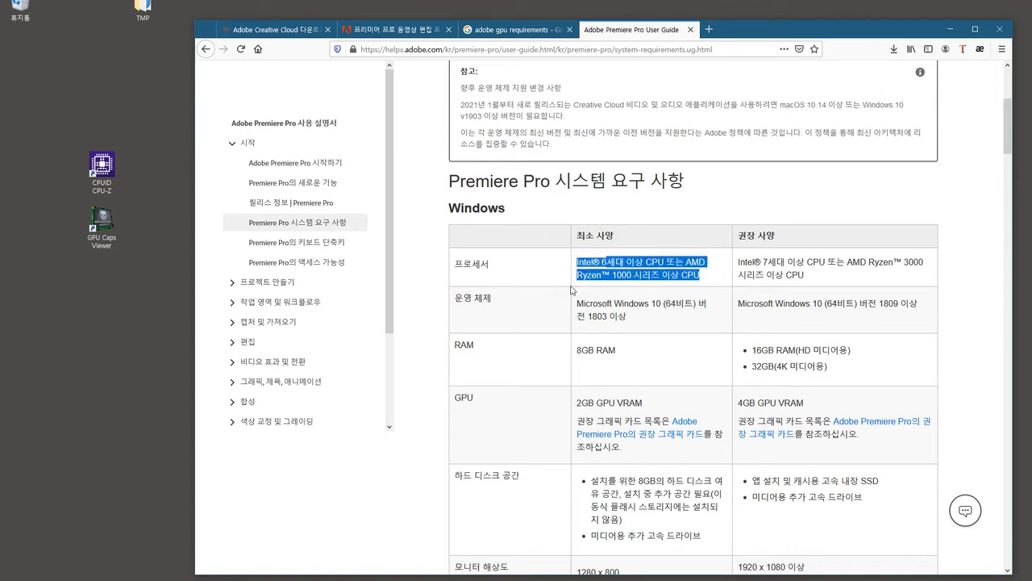
pyautogui.click(654, 282)
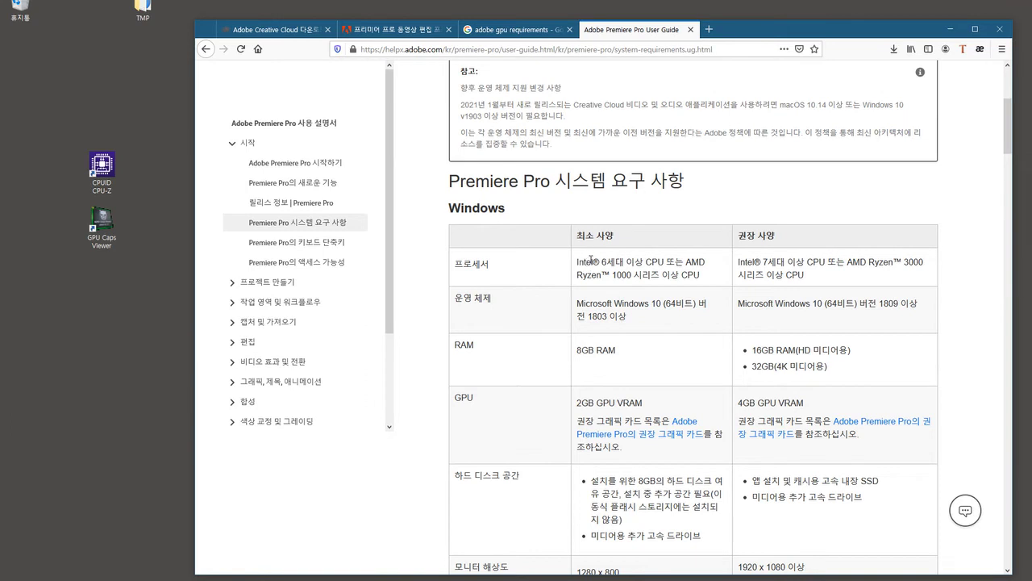
pyautogui.moveTo(456, 298); pyautogui.dragTo(482, 301)
pyautogui.click(578, 310)
pyautogui.moveTo(613, 304); pyautogui.dragTo(690, 305)
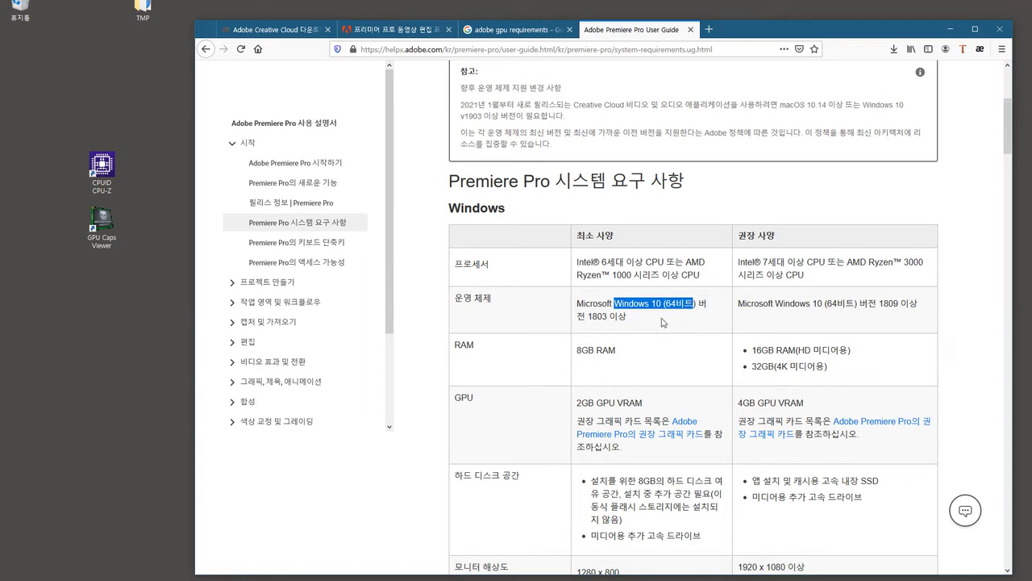
pyautogui.click(589, 316)
pyautogui.moveTo(589, 317); pyautogui.dragTo(661, 318)
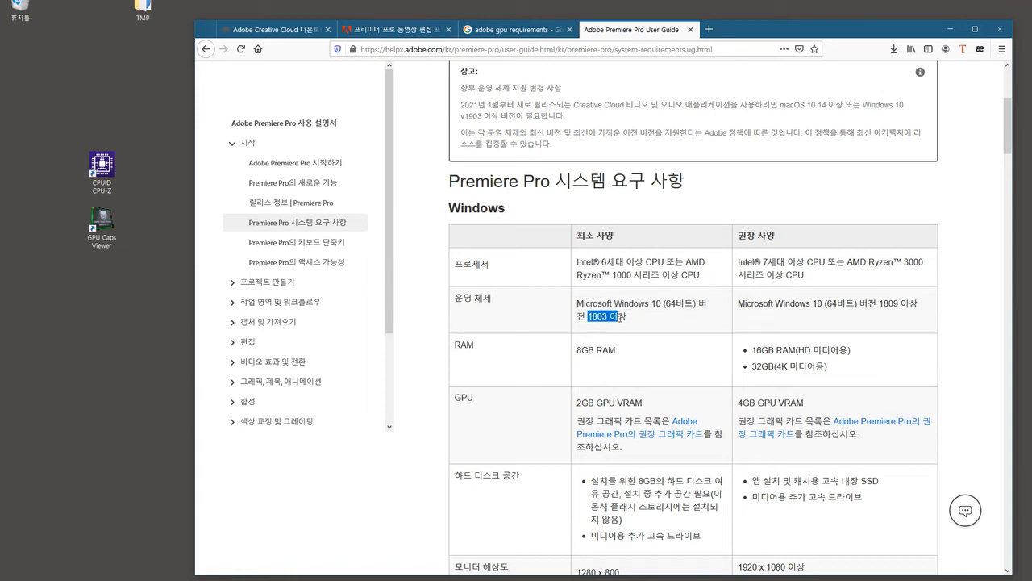
pyautogui.click(670, 321)
# Confirm in Settings > System > About that the PC runs Windows 10 Pro version 2004, then return to Firefox.
pyautogui.press('super')
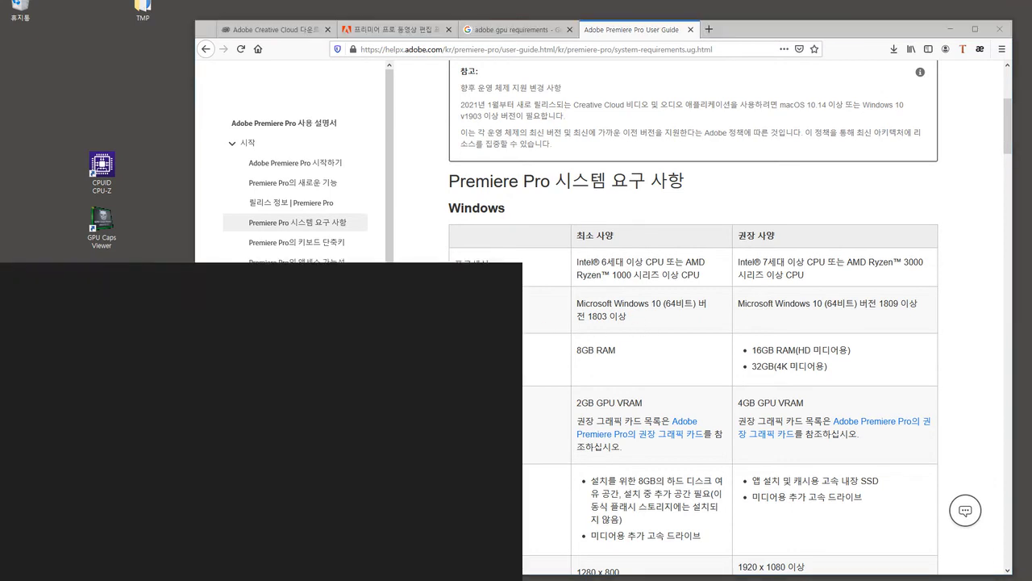
pyautogui.moveTo(13, 574)
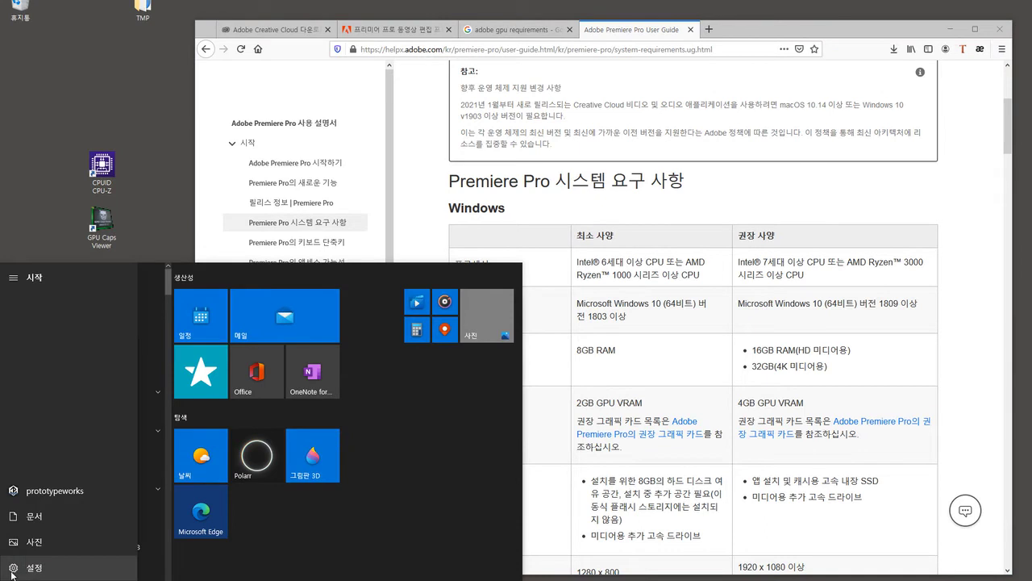
pyautogui.click(32, 571)
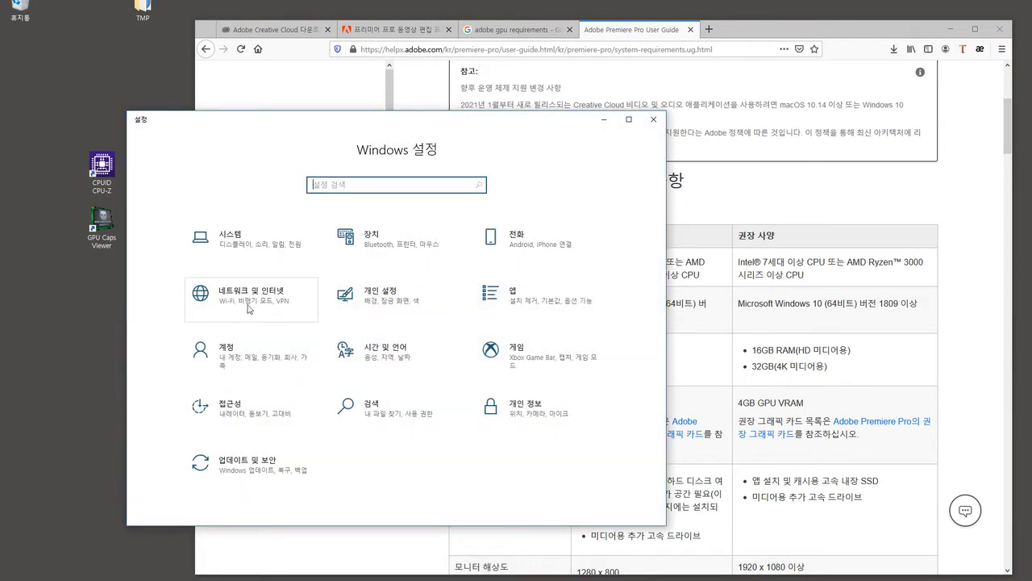
pyautogui.click(253, 245)
pyautogui.scroll(-3, 191, 451)
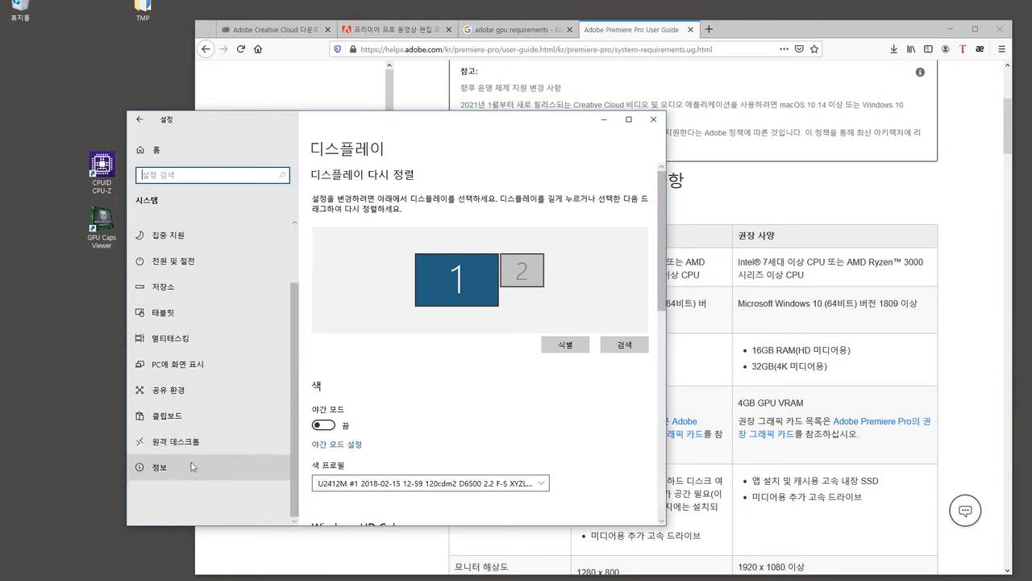
pyautogui.click(170, 467)
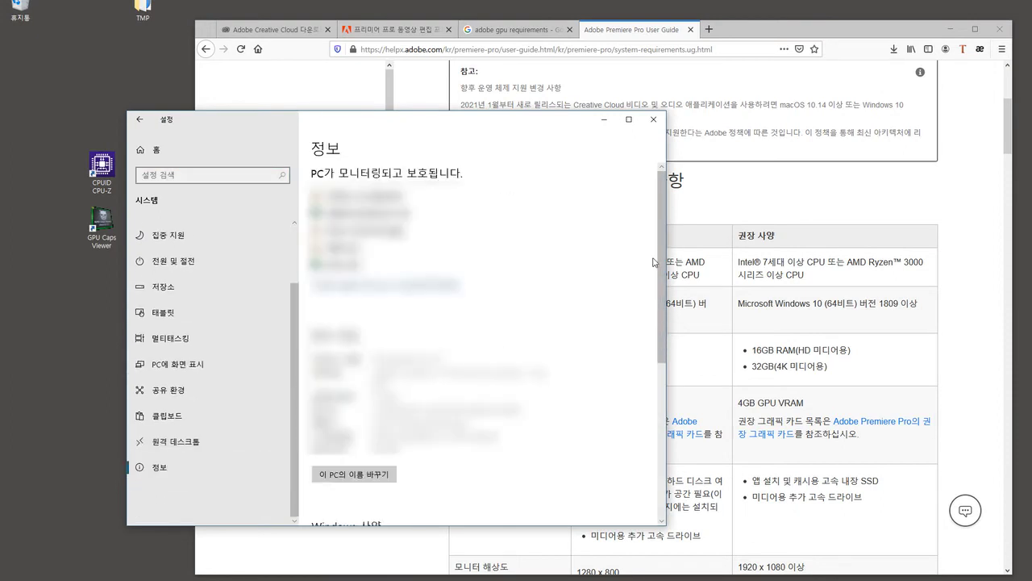
pyautogui.scroll(-5, 660, 363)
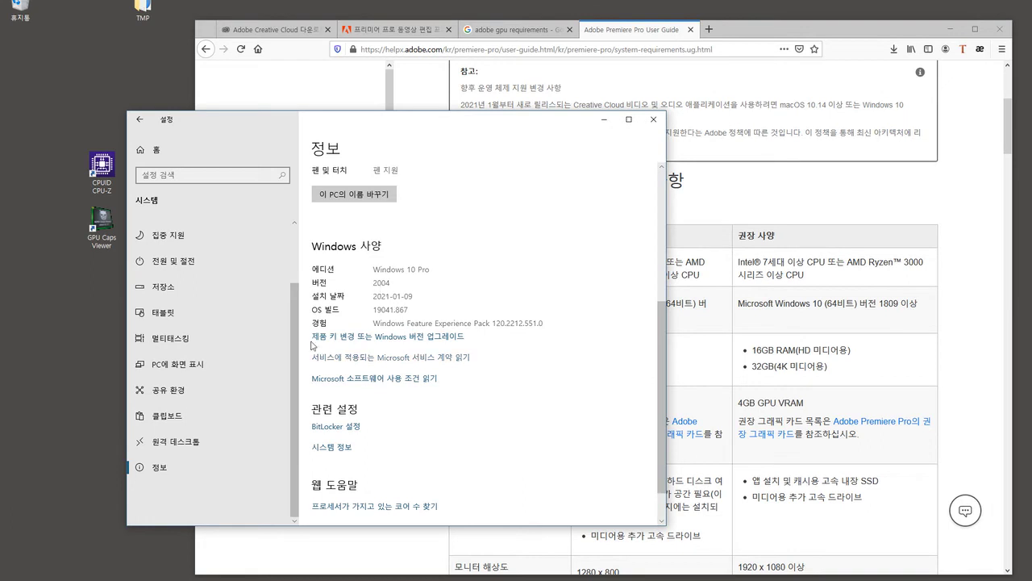
pyautogui.click(739, 246)
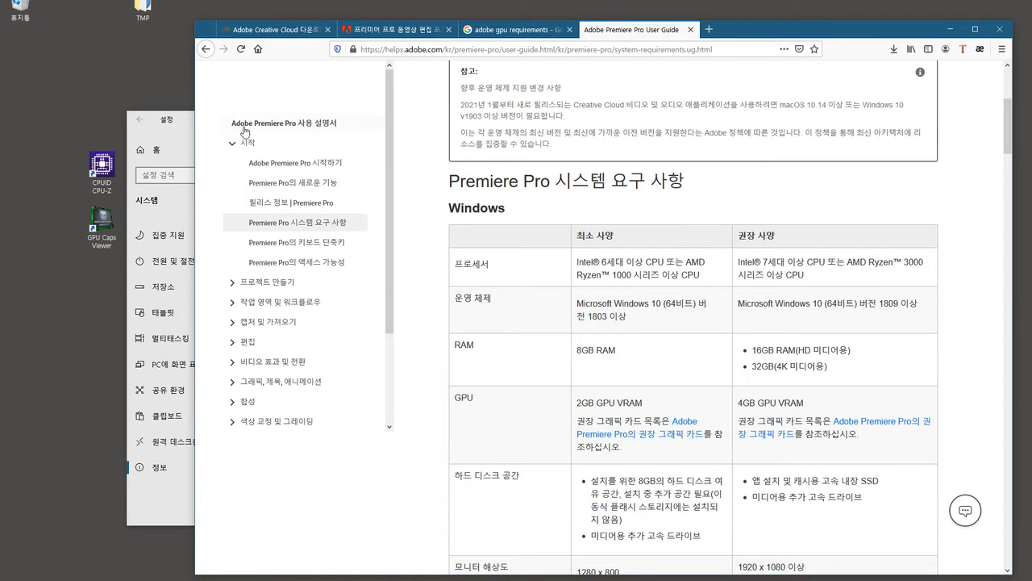
# Highlight the 8GB minimum and 16GB recommended RAM values in the requirements table.
pyautogui.click(186, 112)
pyautogui.click(676, 131)
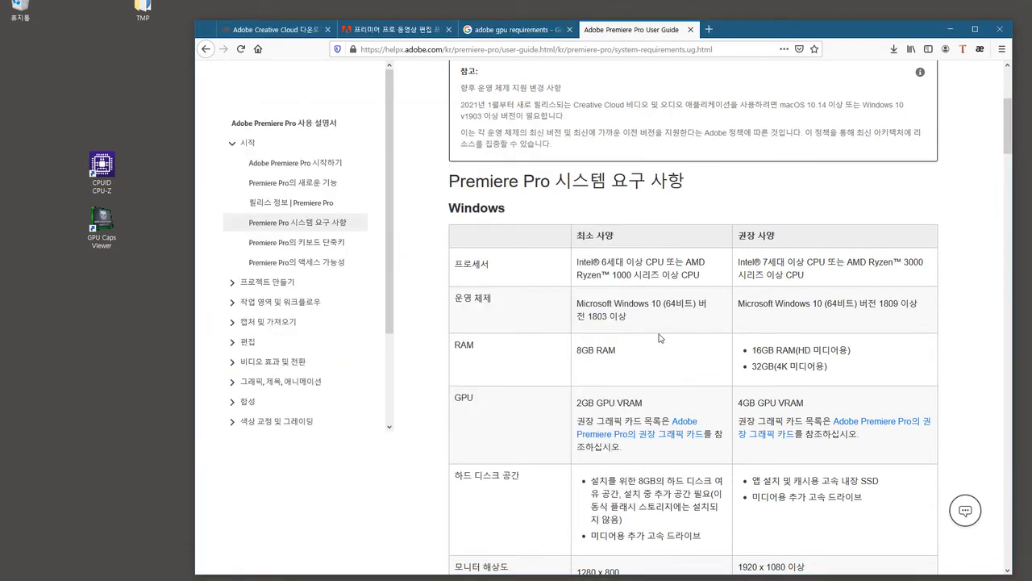
pyautogui.moveTo(577, 351); pyautogui.dragTo(612, 352)
pyautogui.click(629, 359)
pyautogui.moveTo(577, 350); pyautogui.dragTo(618, 354)
pyautogui.moveTo(753, 349); pyautogui.dragTo(763, 370)
pyautogui.click(765, 369)
# Highlight the 2GB minimum and 4GB recommended GPU VRAM, then scroll down to the recommended graphics cards.
pyautogui.scroll(-1, 633, 353)
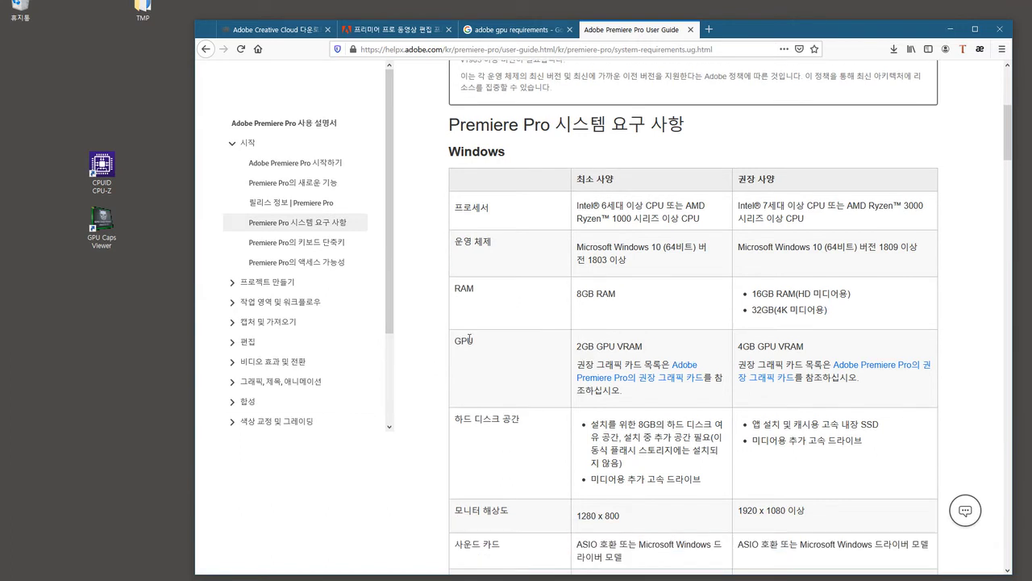
pyautogui.moveTo(456, 342); pyautogui.dragTo(479, 344)
pyautogui.click(489, 369)
pyautogui.moveTo(617, 347); pyautogui.dragTo(643, 346)
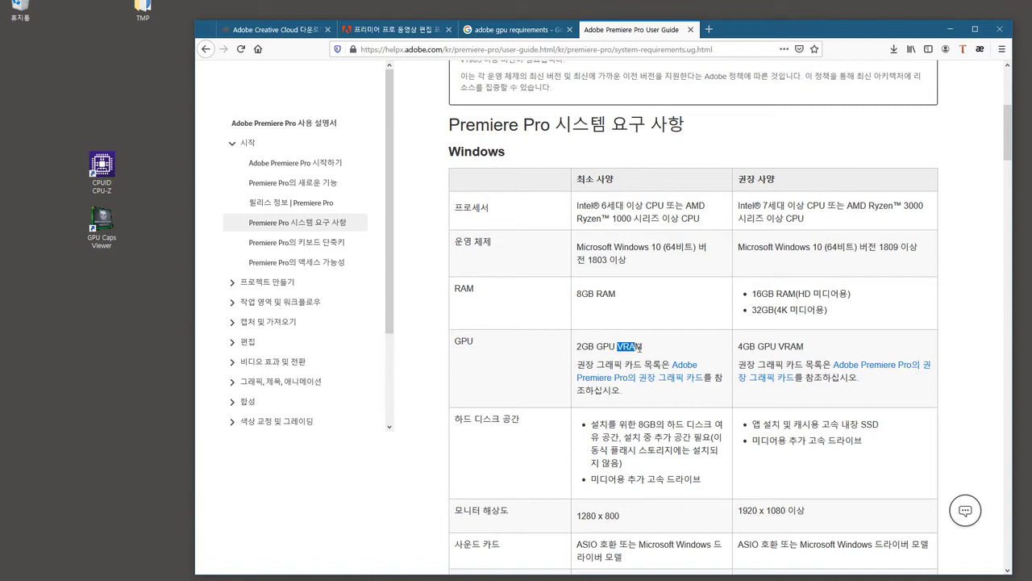
pyautogui.click(578, 349)
pyautogui.moveTo(577, 348); pyautogui.dragTo(595, 348)
pyautogui.moveTo(739, 346); pyautogui.dragTo(803, 349)
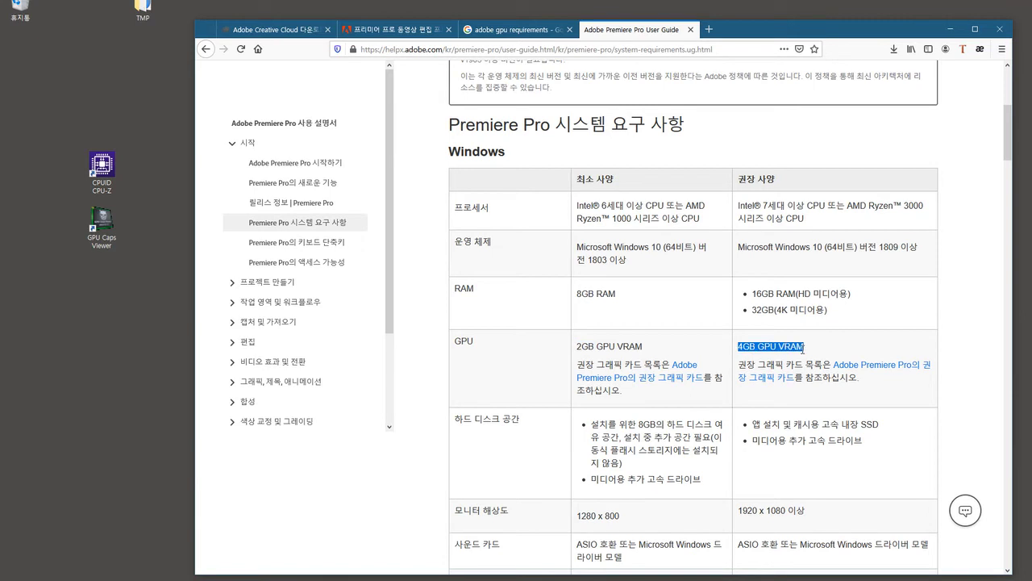
pyautogui.click(702, 325)
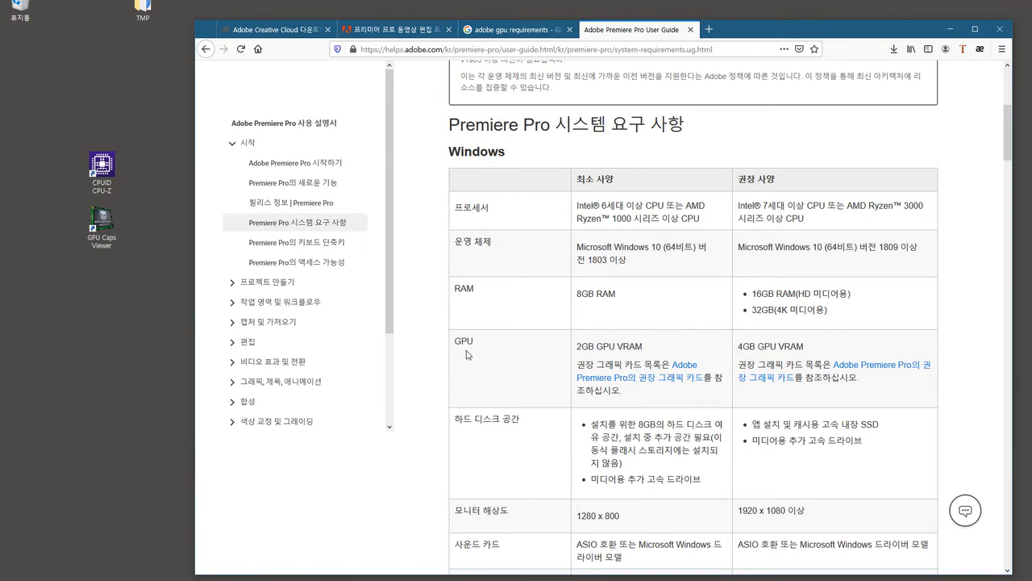
pyautogui.moveTo(1008, 154); pyautogui.dragTo(992, 387)
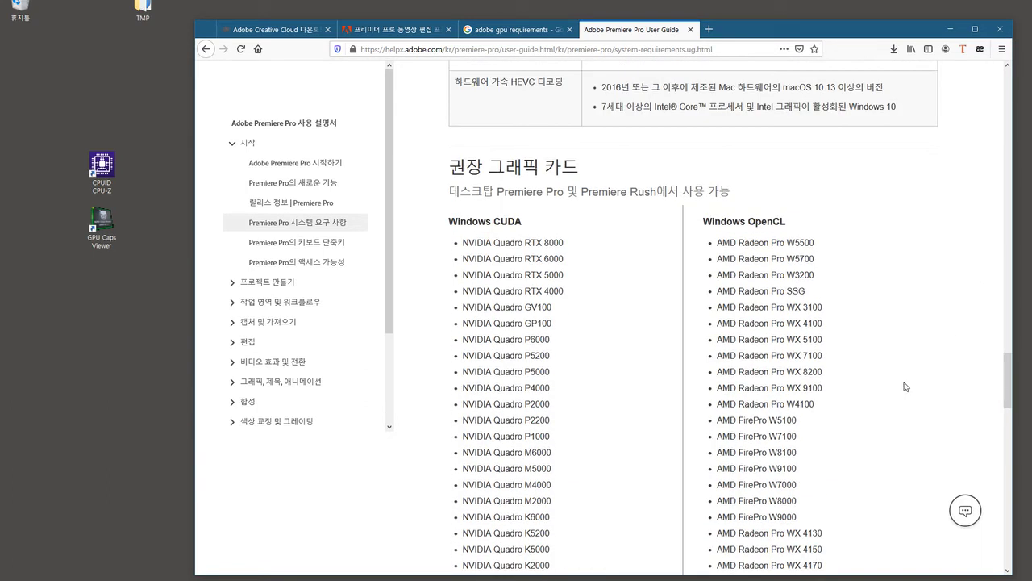
# Look through the Windows CUDA recommended graphics card list, selecting entries along the way.
pyautogui.moveTo(450, 217); pyautogui.dragTo(523, 223)
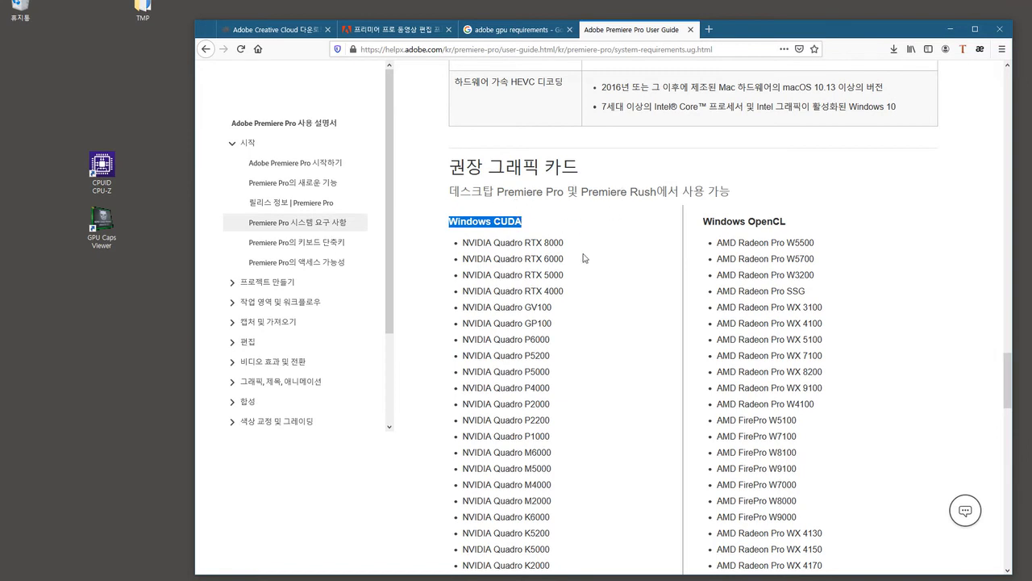
pyautogui.scroll(-1, 573, 255)
pyautogui.click(466, 190)
pyautogui.moveTo(466, 191); pyautogui.dragTo(480, 310)
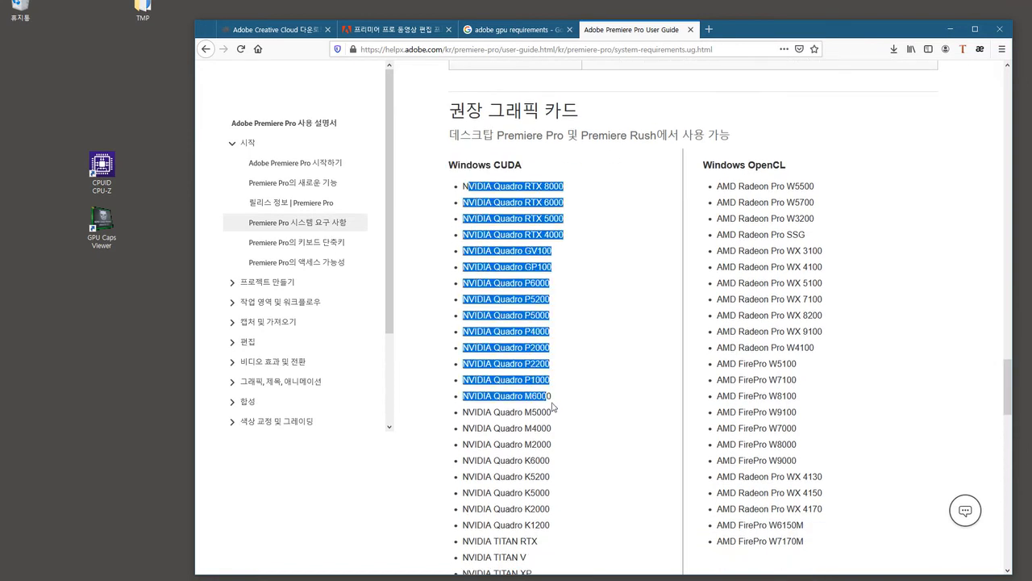
pyautogui.scroll(-2, 480, 310)
pyautogui.scroll(-3, 484, 339)
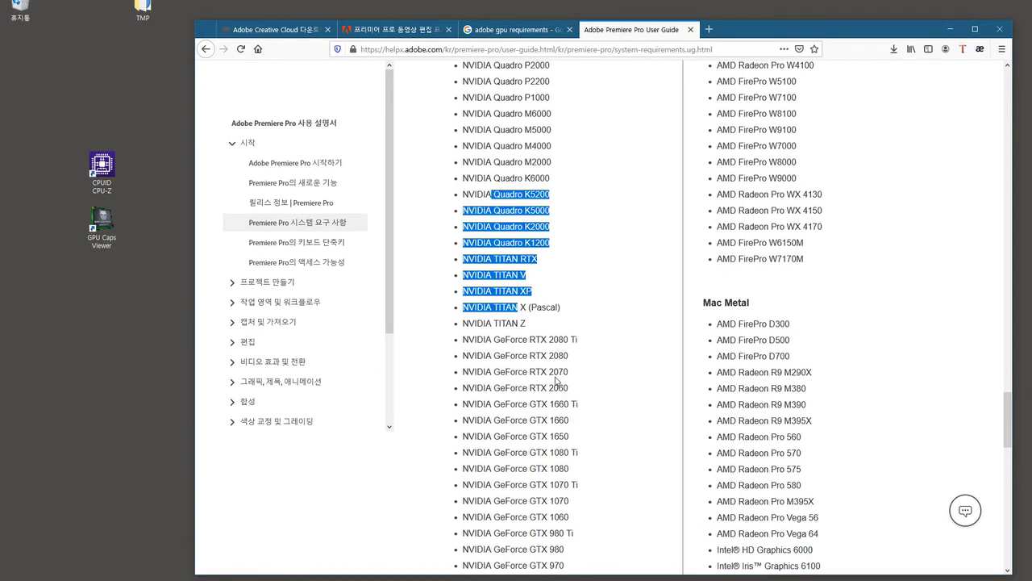
pyautogui.moveTo(497, 371)
pyautogui.mouseDown()
pyautogui.moveTo(539, 432)
pyautogui.moveTo(484, 244)
pyautogui.mouseUp()
pyautogui.scroll(-2, 538, 432)
# Scroll back up to the MacOS table and highlight the 4GB recommended GPU VRAM.
pyautogui.scroll(3, 527, 261)
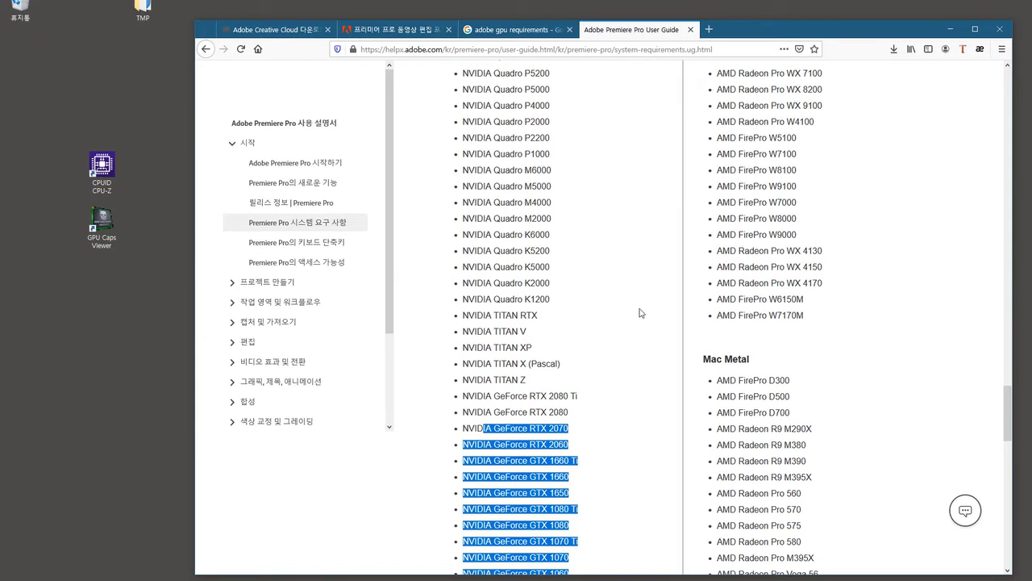
pyautogui.scroll(3, 818, 355)
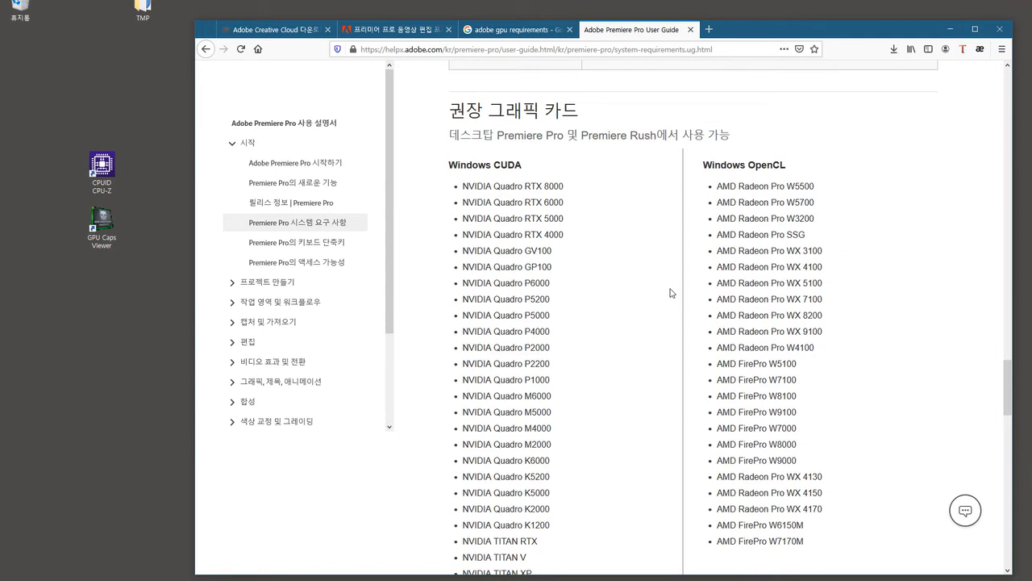
pyautogui.scroll(2, 670, 327)
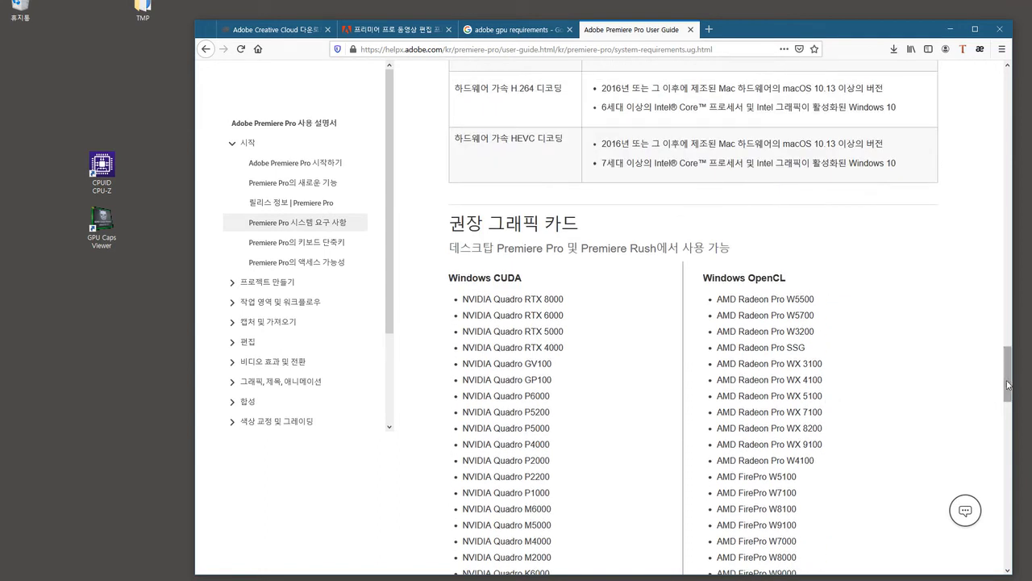
pyautogui.moveTo(1007, 384); pyautogui.dragTo(1007, 198)
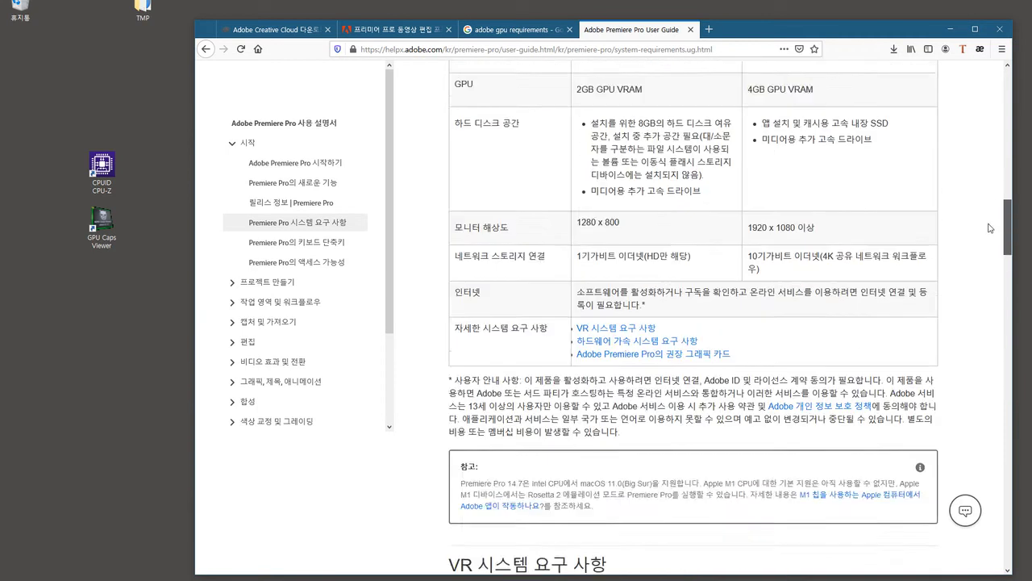
pyautogui.scroll(-1, 880, 338)
pyautogui.moveTo(748, 368); pyautogui.dragTo(779, 368)
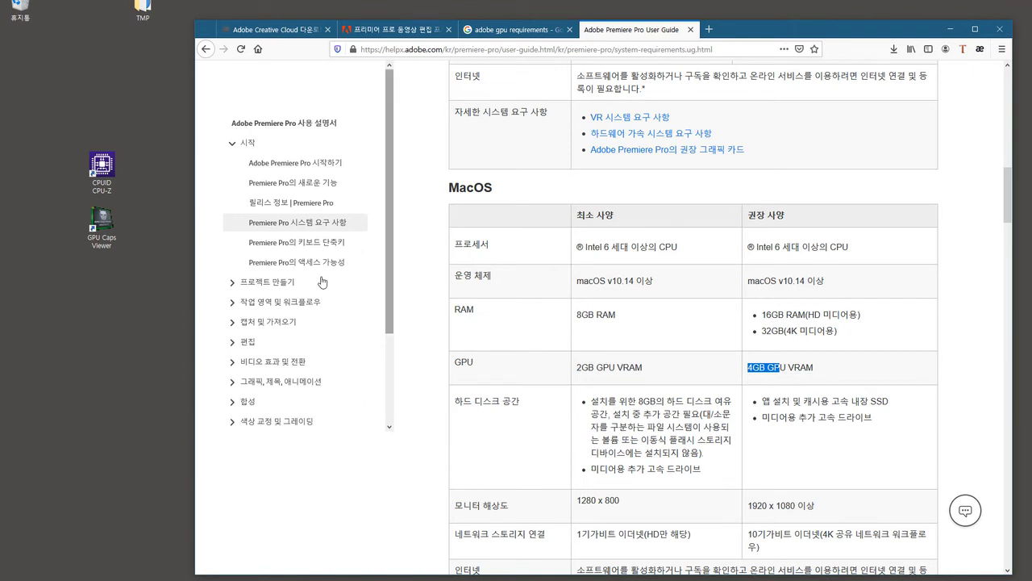
pyautogui.click(100, 234)
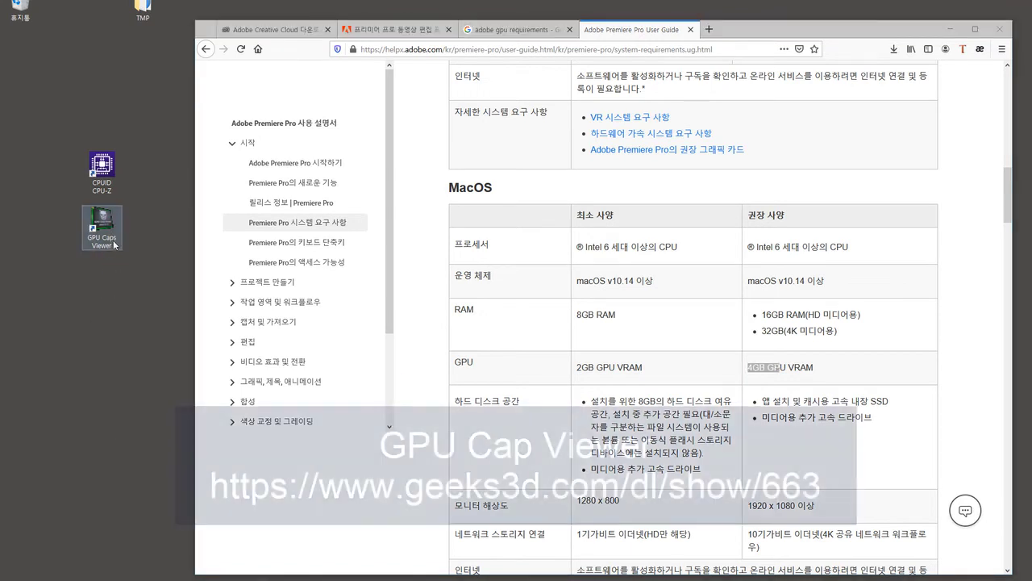
# Launch GPU Caps Viewer, dismiss the update check, and highlight the GTX 780's 6143MB video memory.
pyautogui.doubleClick(103, 223)
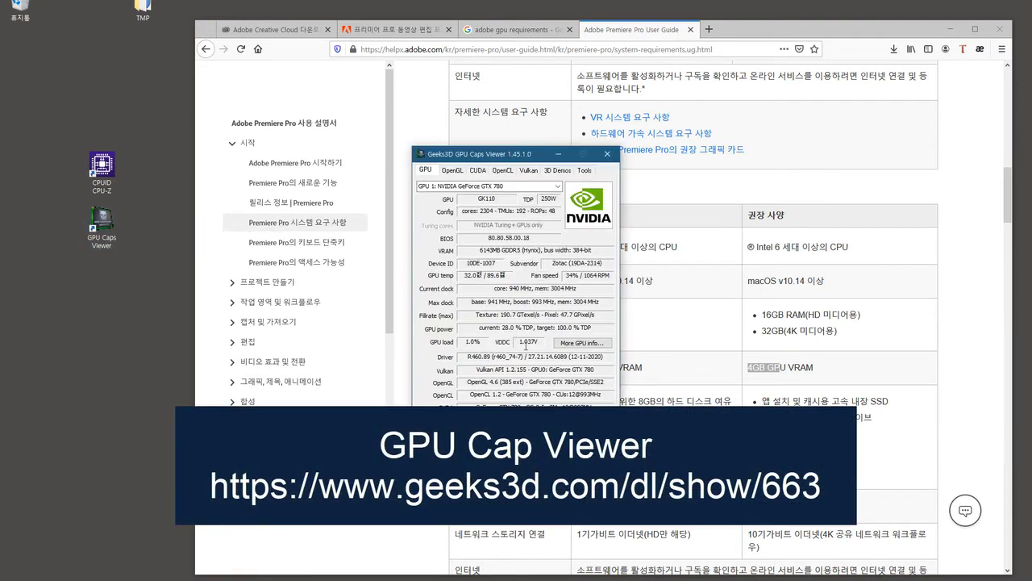
pyautogui.click(566, 323)
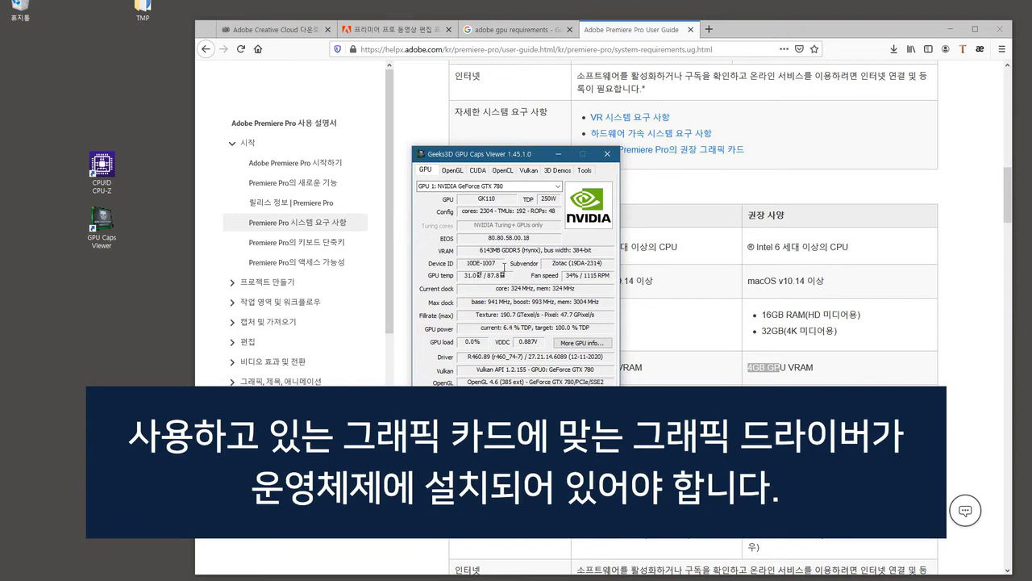
pyautogui.moveTo(481, 252); pyautogui.dragTo(507, 253)
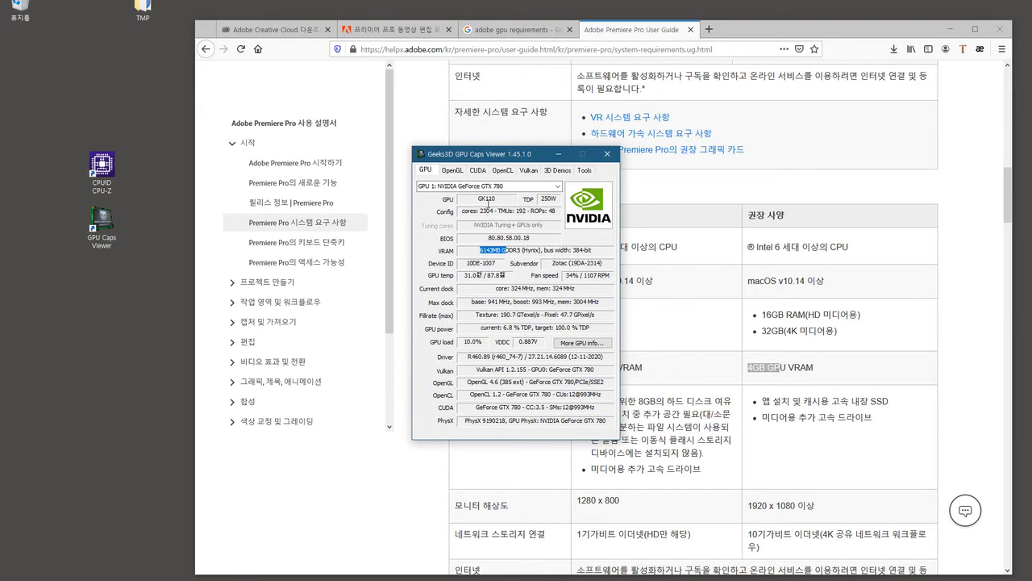
# Close GPU Caps Viewer and highlight the 8GB disk space requirement and internal SSD recommendation.
pyautogui.click(607, 154)
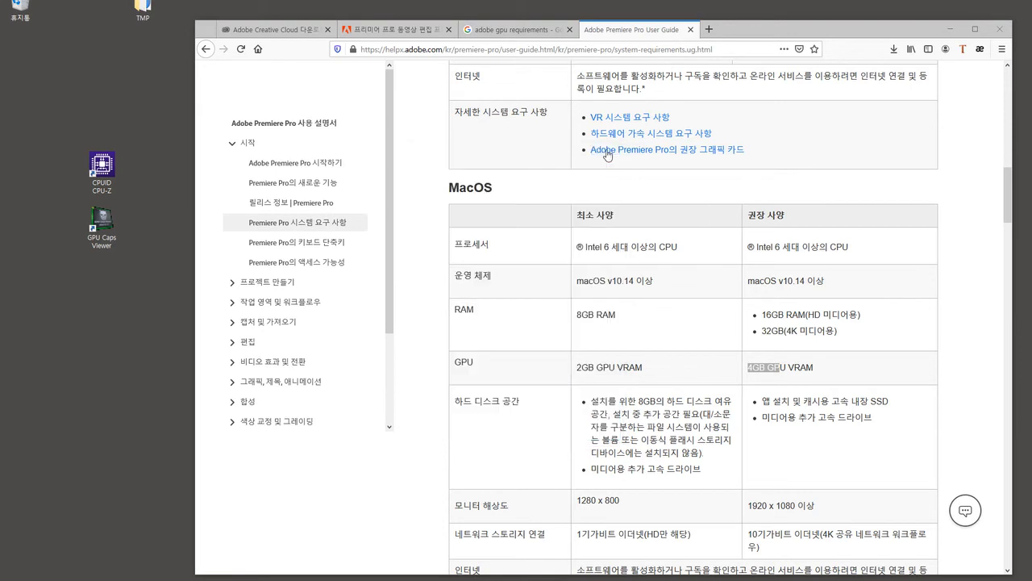
pyautogui.click(649, 309)
pyautogui.scroll(-3, 565, 274)
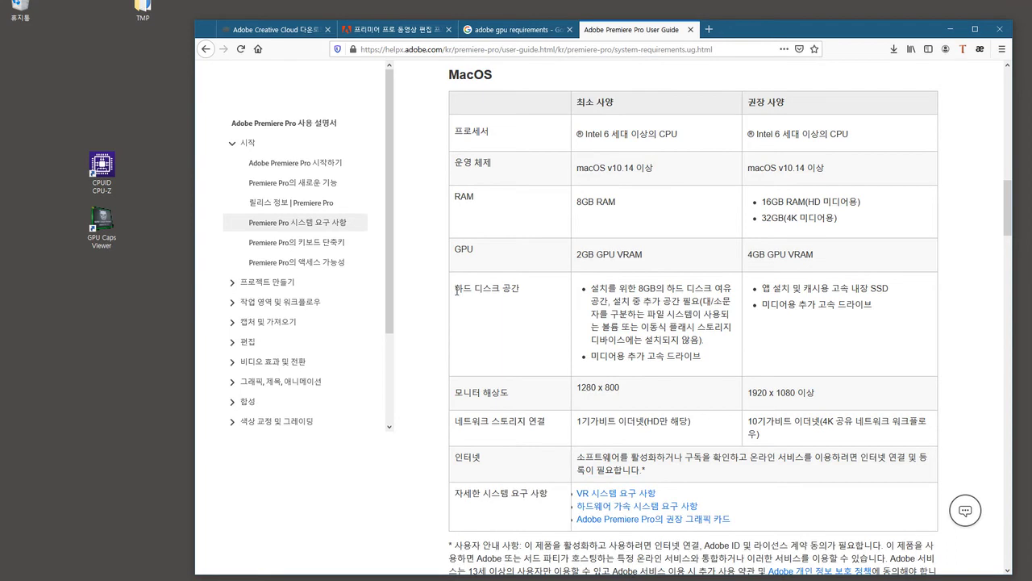
pyautogui.moveTo(456, 291); pyautogui.dragTo(521, 291)
pyautogui.click(645, 288)
pyautogui.moveTo(648, 288); pyautogui.dragTo(677, 288)
pyautogui.scroll(-1, 635, 275)
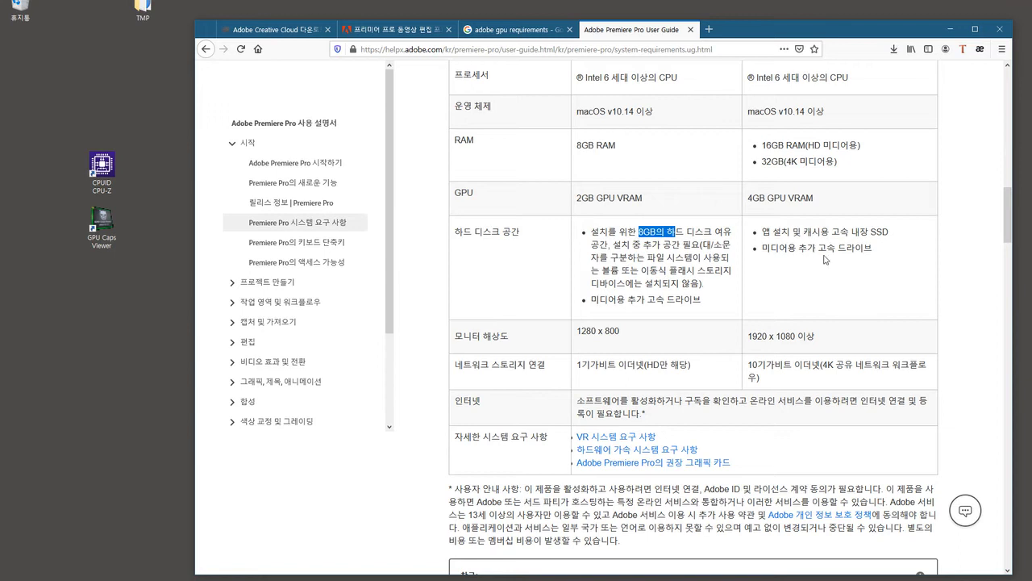
pyautogui.moveTo(871, 232); pyautogui.dragTo(891, 232)
# Highlight the 1280 x 800 minimum and 1920 x 1080 recommended monitor resolutions.
pyautogui.moveTo(456, 336); pyautogui.dragTo(517, 342)
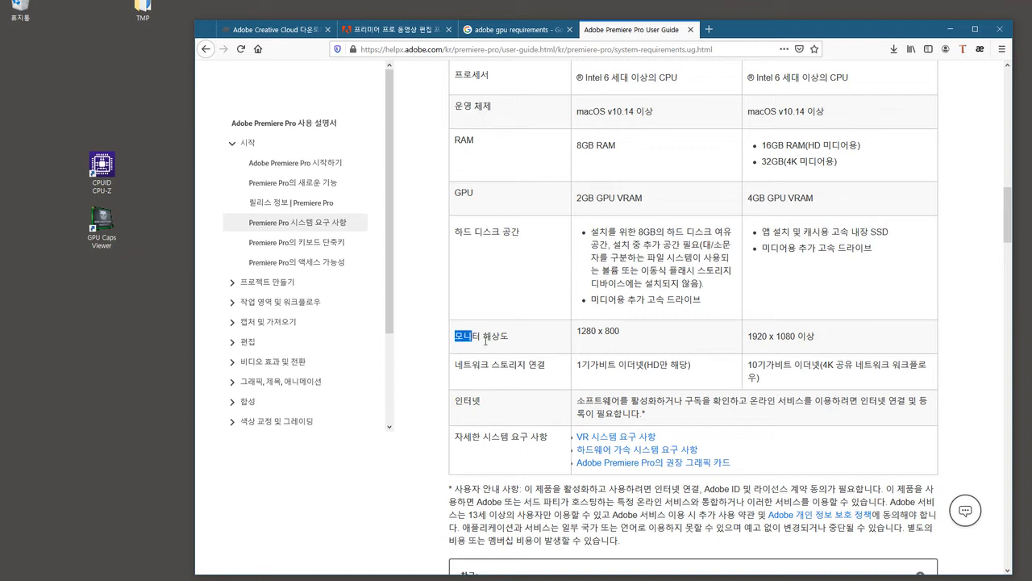
pyautogui.click(517, 366)
pyautogui.moveTo(618, 332); pyautogui.dragTo(581, 336)
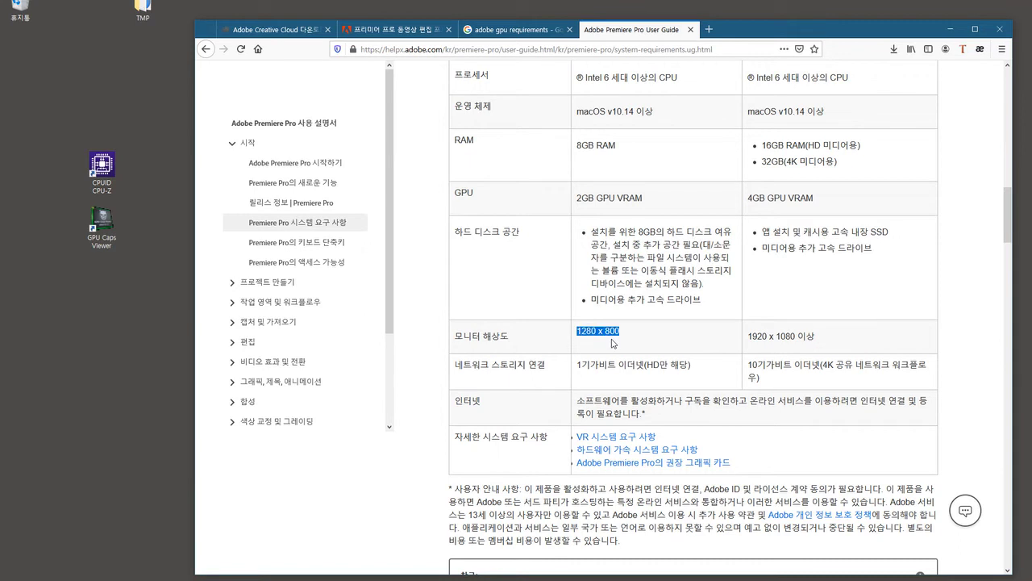
pyautogui.moveTo(598, 332)
pyautogui.mouseDown()
pyautogui.moveTo(579, 332)
pyautogui.moveTo(629, 336)
pyautogui.mouseUp()
pyautogui.click(622, 330)
pyautogui.tripleClick(609, 331)
pyautogui.moveTo(641, 337); pyautogui.dragTo(586, 331)
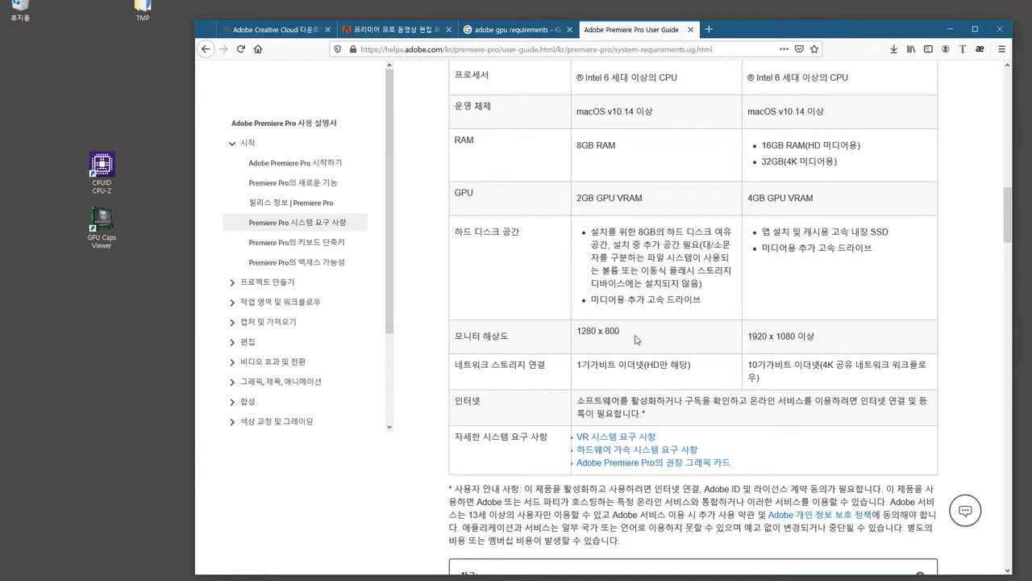
pyautogui.click(749, 337)
pyautogui.moveTo(749, 338); pyautogui.dragTo(818, 339)
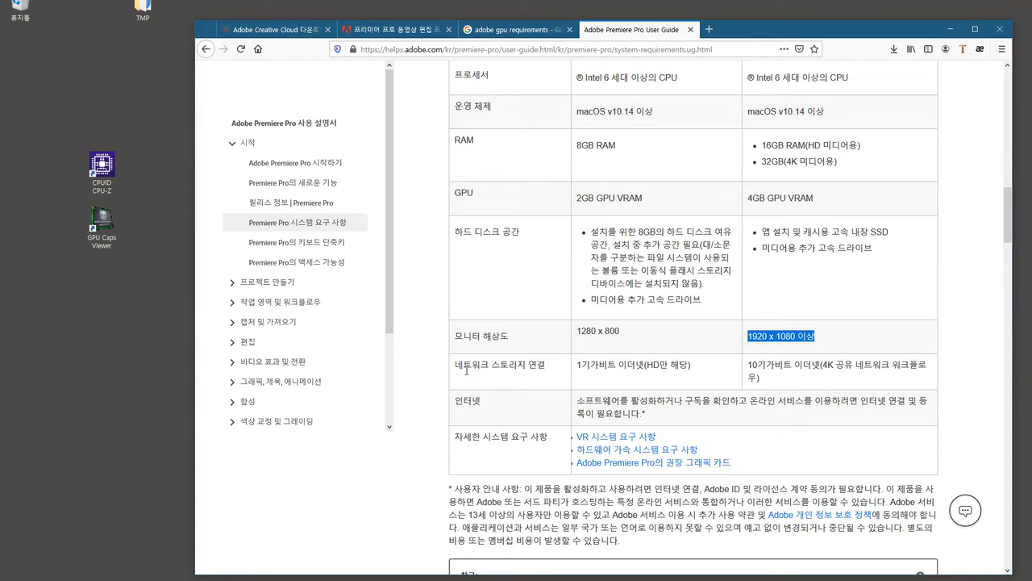
# Highlight the 인터넷 row and its internet connection requirement text.
pyautogui.moveTo(457, 400); pyautogui.dragTo(484, 407)
pyautogui.moveTo(703, 420); pyautogui.dragTo(686, 406)
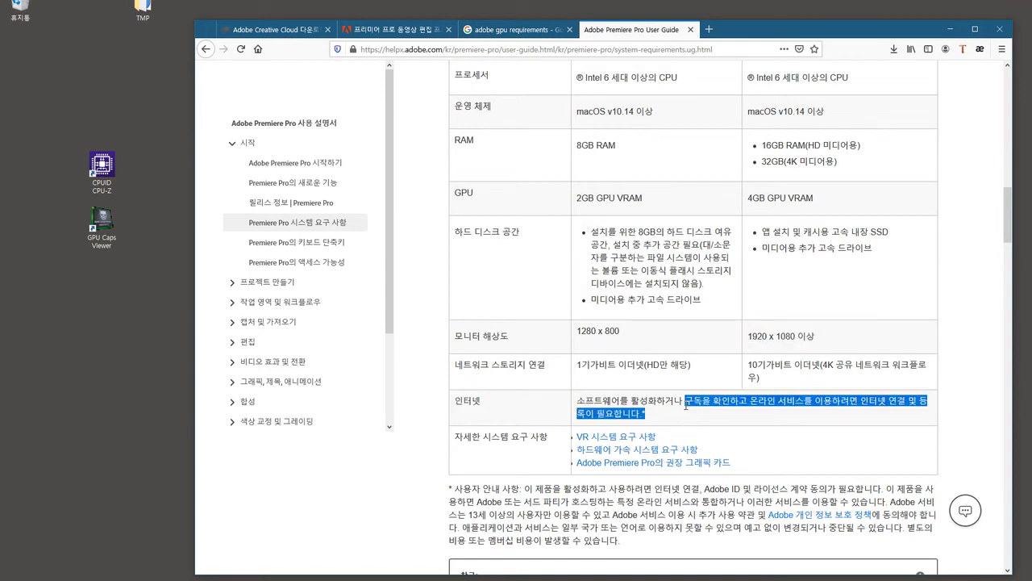
pyautogui.click(543, 290)
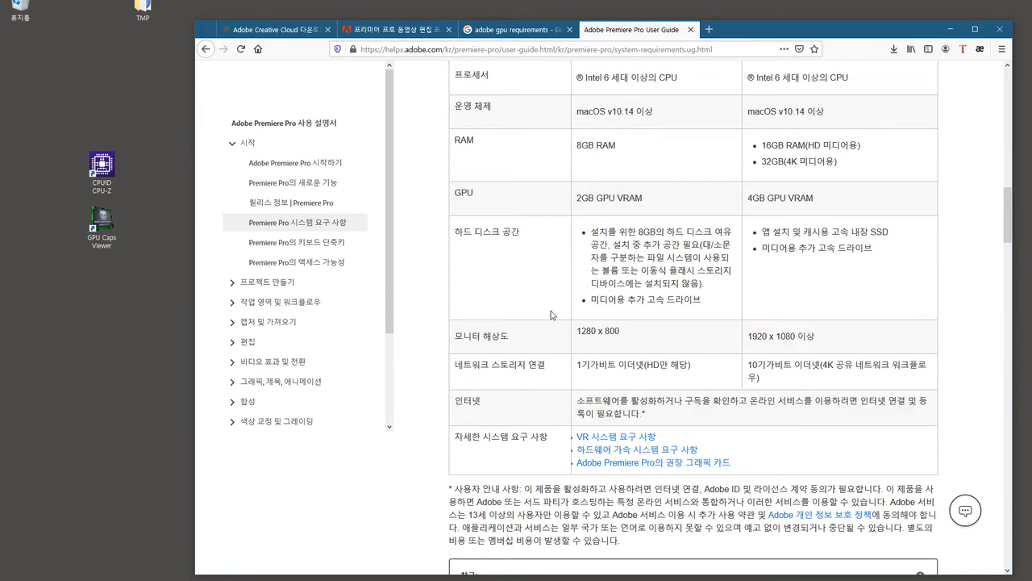
pyautogui.scroll(3, 548, 315)
# Scroll up to highlight the system requirements heading, then switch to the Creative Cloud download tab.
pyautogui.scroll(6, 696, 398)
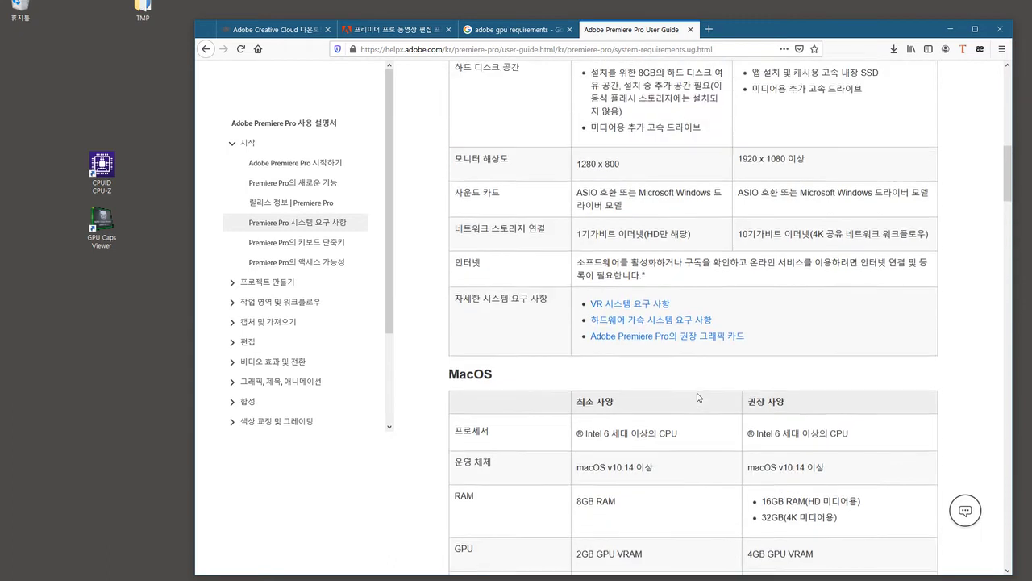
pyautogui.scroll(6, 697, 395)
pyautogui.scroll(3, 698, 393)
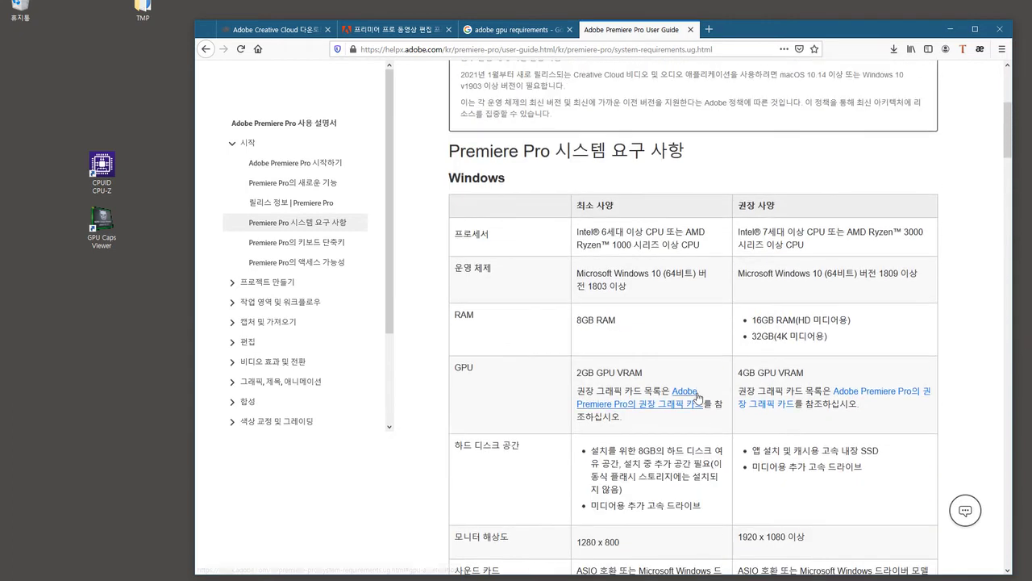
pyautogui.moveTo(563, 153); pyautogui.dragTo(675, 162)
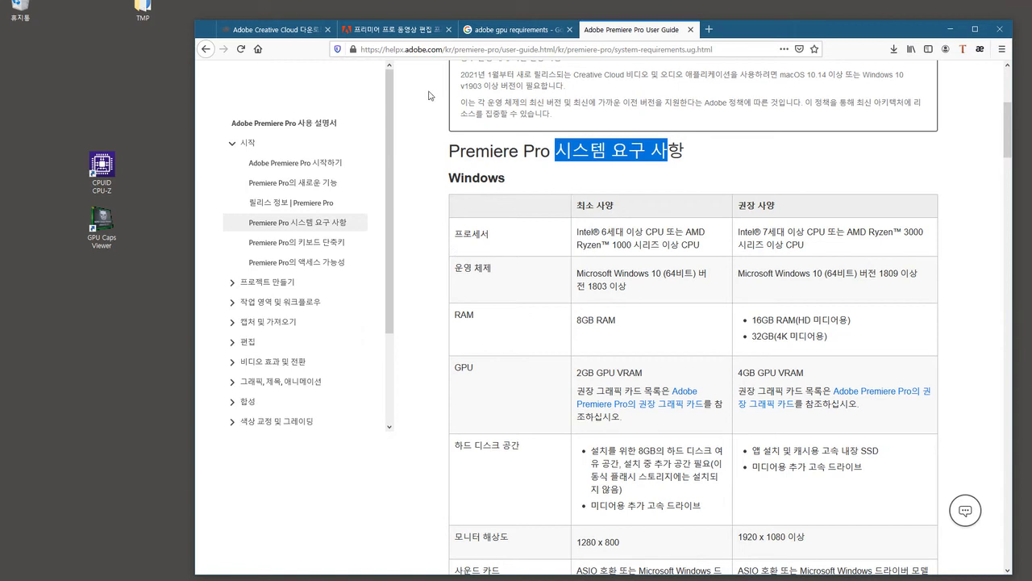
pyautogui.click(297, 30)
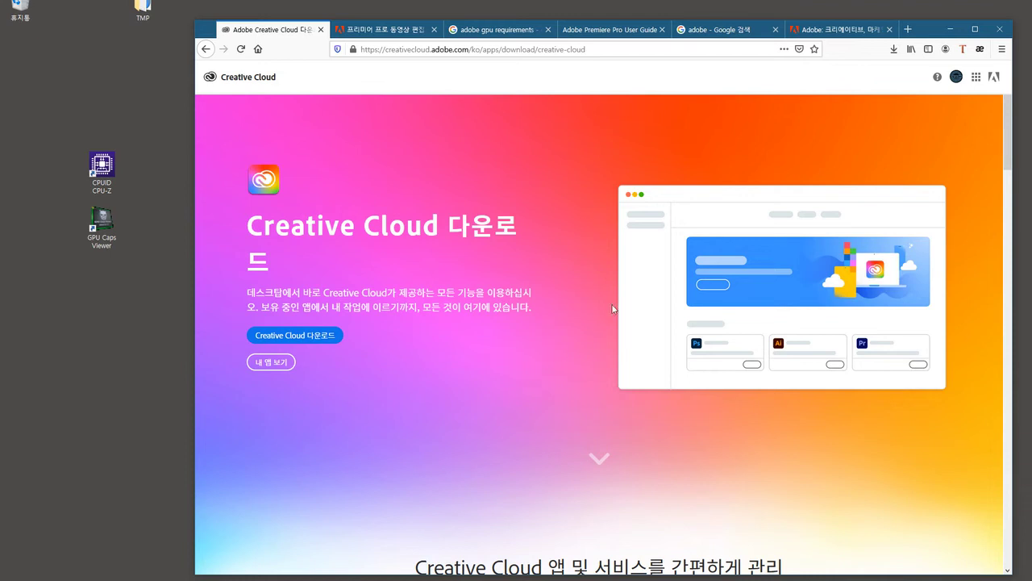
# Switch twice between the adobe.com home page tab and the Creative Cloud download tab.
pyautogui.click(845, 32)
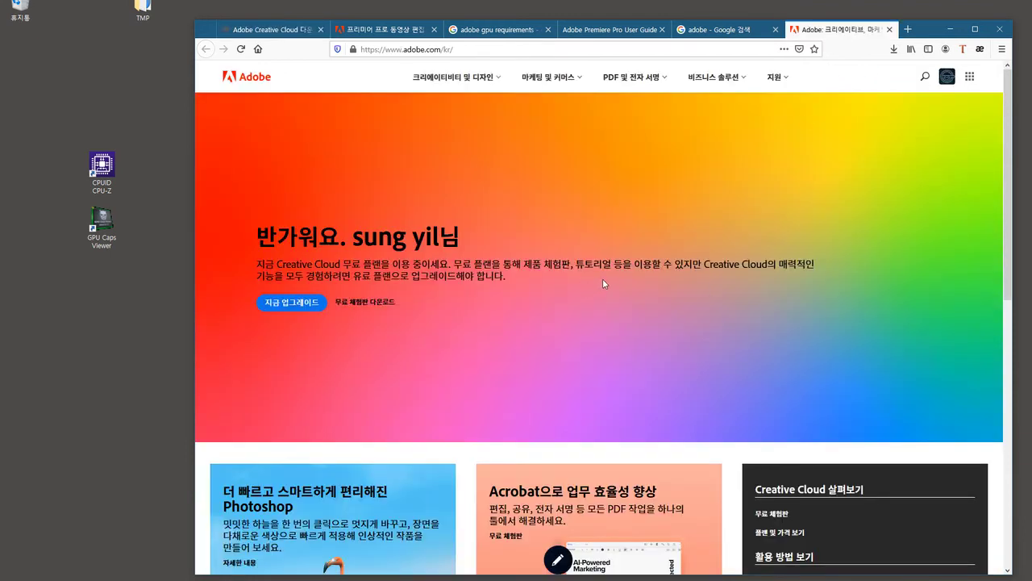
pyautogui.click(282, 30)
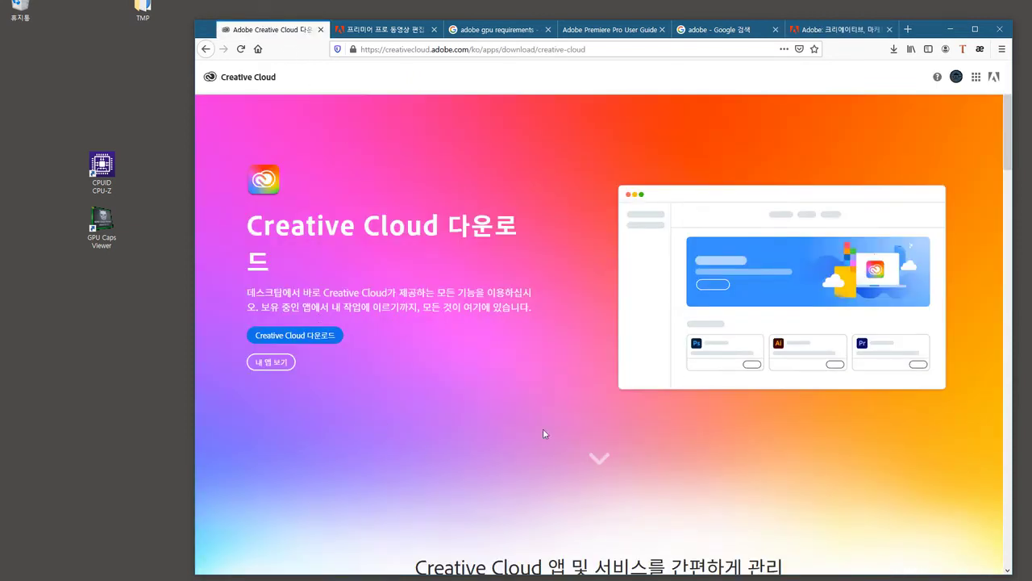
pyautogui.click(841, 30)
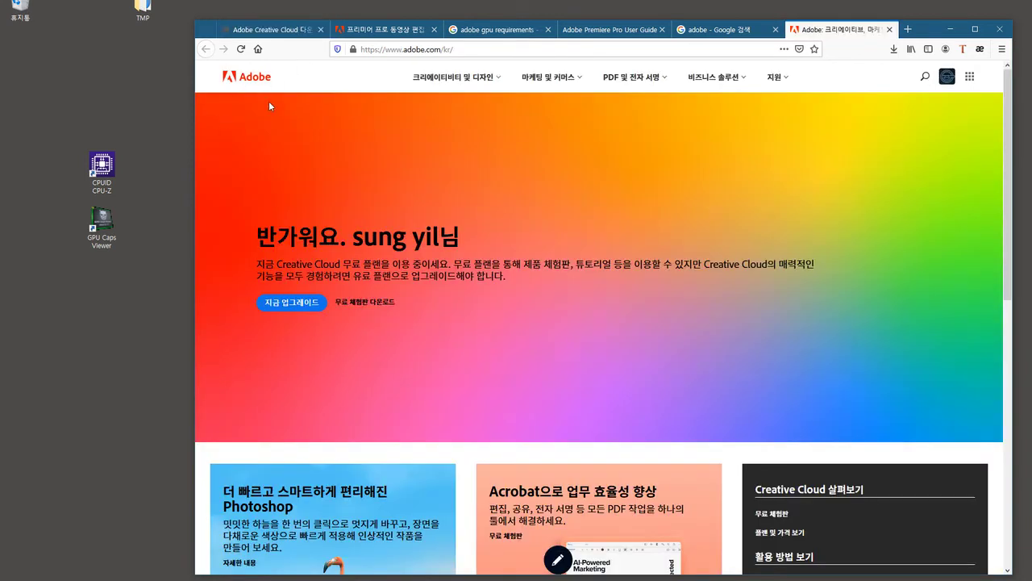
pyautogui.click(289, 30)
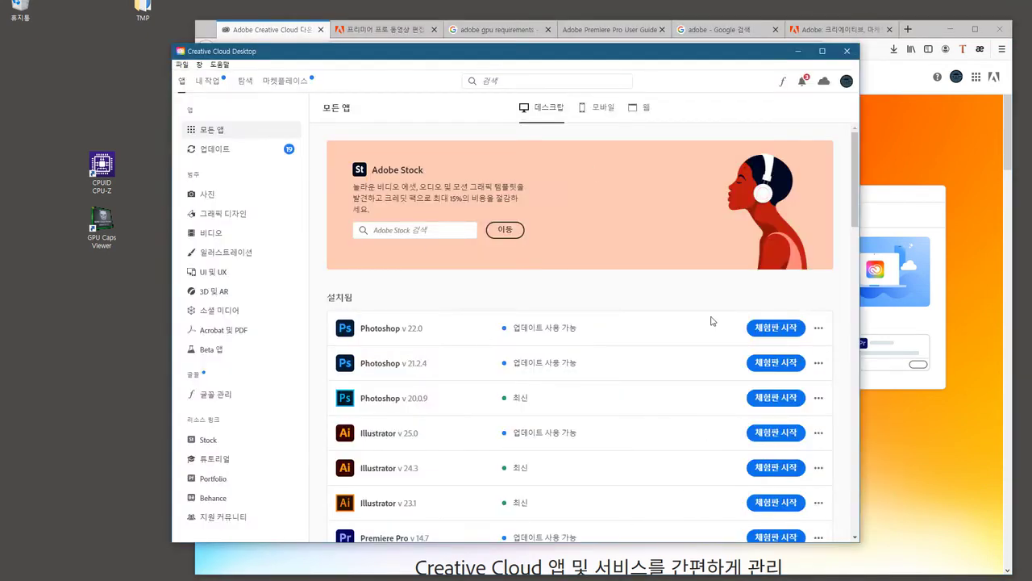
# Move Creative Cloud Desktop aside, browse its Video category, and open Premiere Pro's product page via 자세히.
pyautogui.moveTo(423, 54)
pyautogui.mouseDown()
pyautogui.moveTo(360, 83)
pyautogui.moveTo(403, 46)
pyautogui.mouseUp()
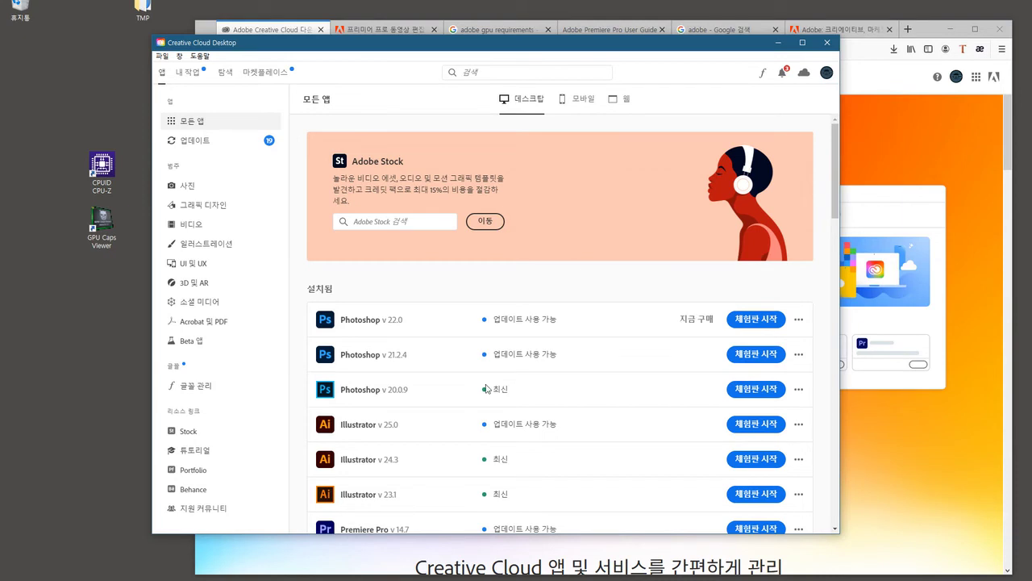
pyautogui.click(190, 231)
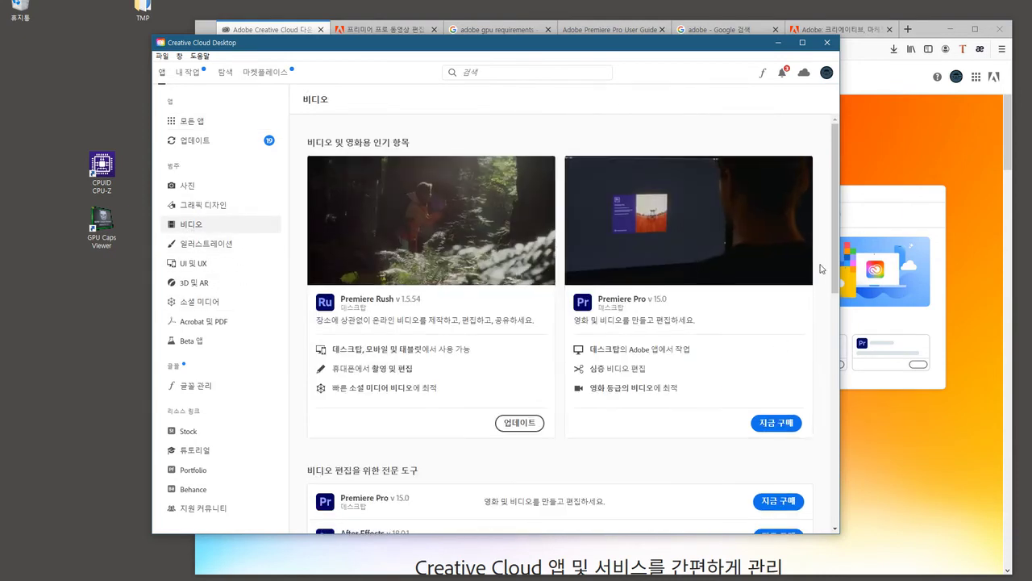
pyautogui.scroll(-1, 829, 263)
pyautogui.scroll(1, 828, 263)
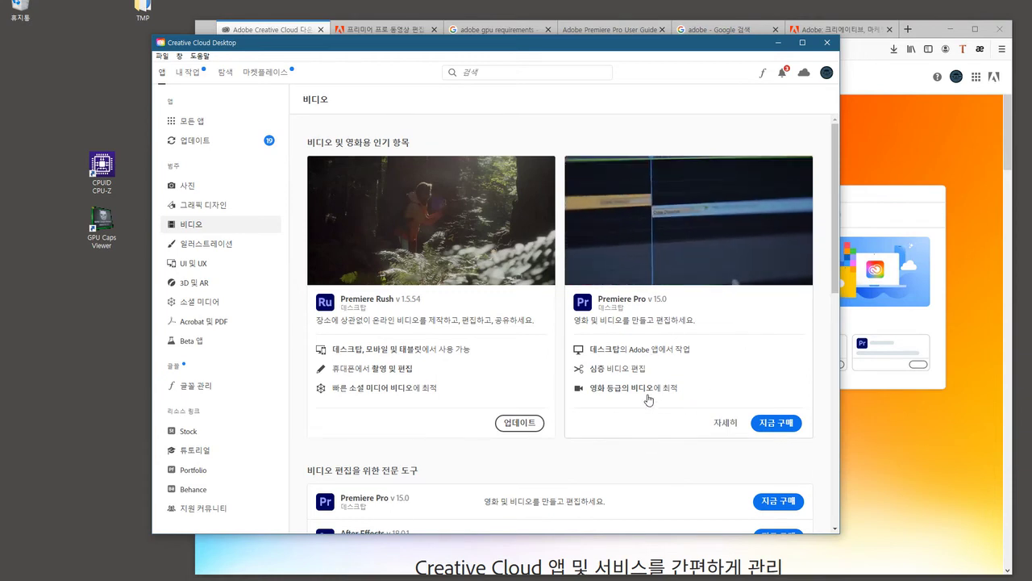
pyautogui.scroll(-1, 641, 379)
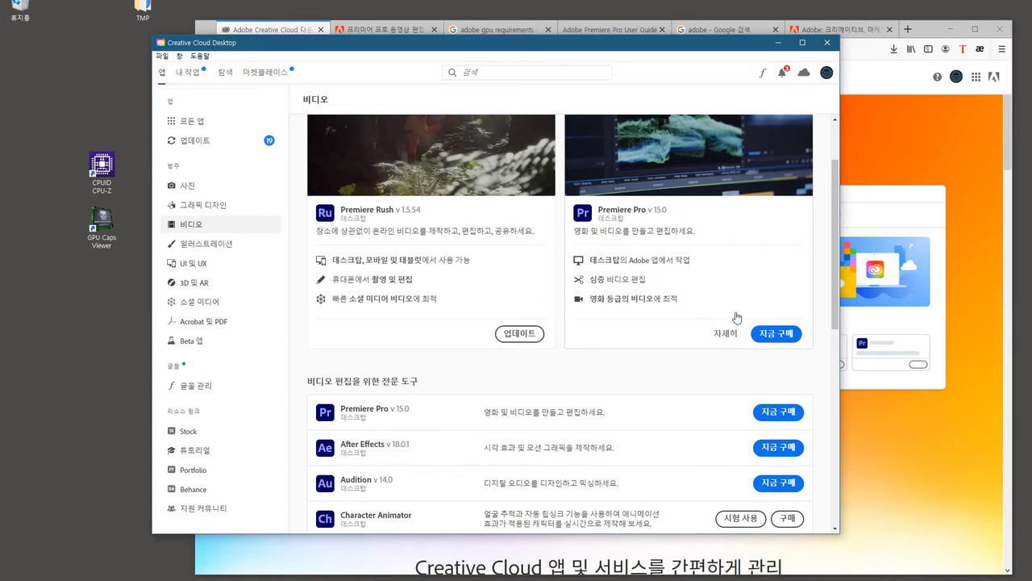
pyautogui.click(1000, 166)
pyautogui.click(380, 30)
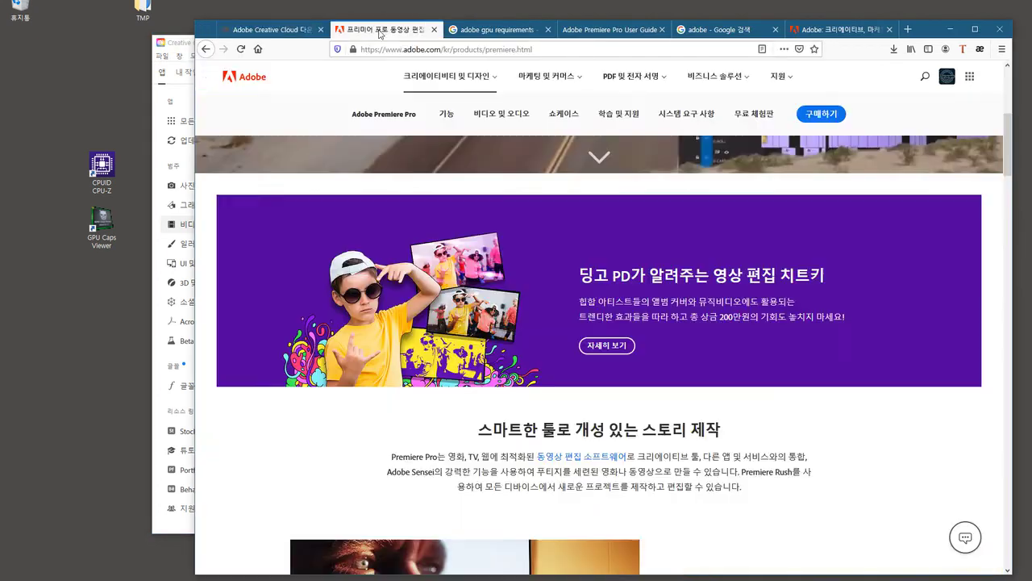
# Browse the business, student/teacher, school and individual Creative Cloud pricing tabs, then return to Creative Cloud Desktop.
pyautogui.click(822, 115)
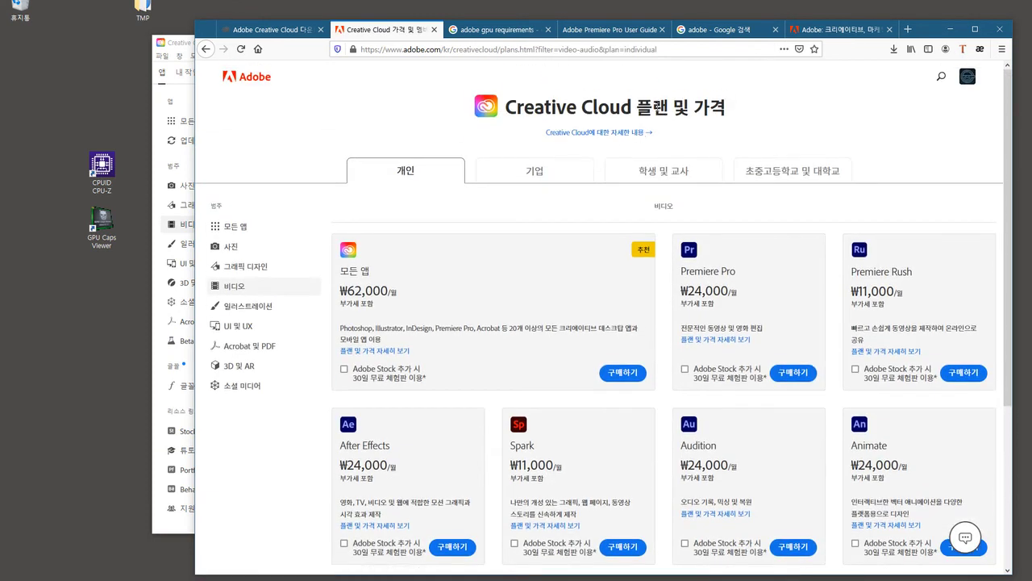
pyautogui.scroll(-2, 597, 321)
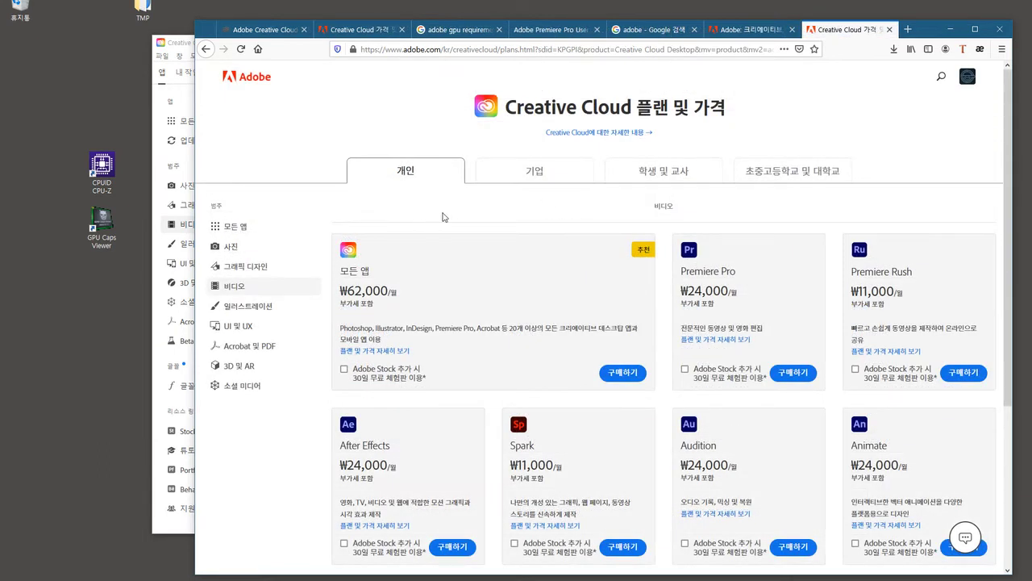
pyautogui.click(523, 183)
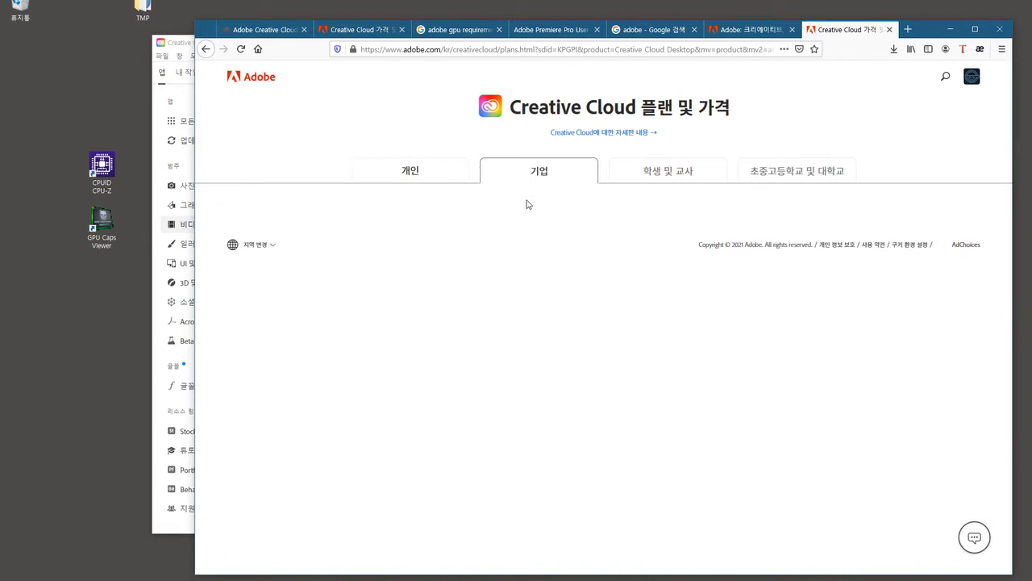
pyautogui.click(670, 176)
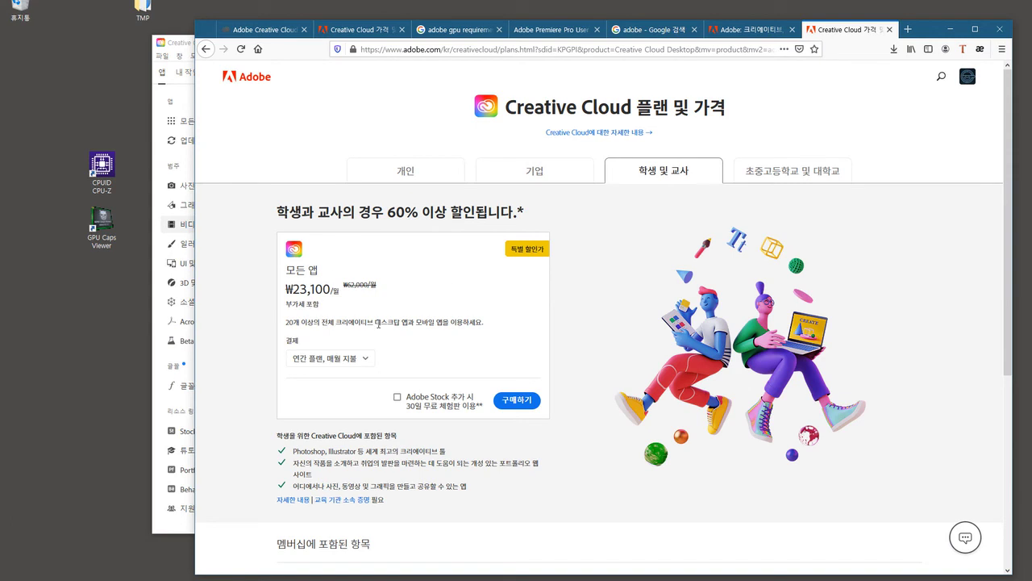
pyautogui.click(782, 179)
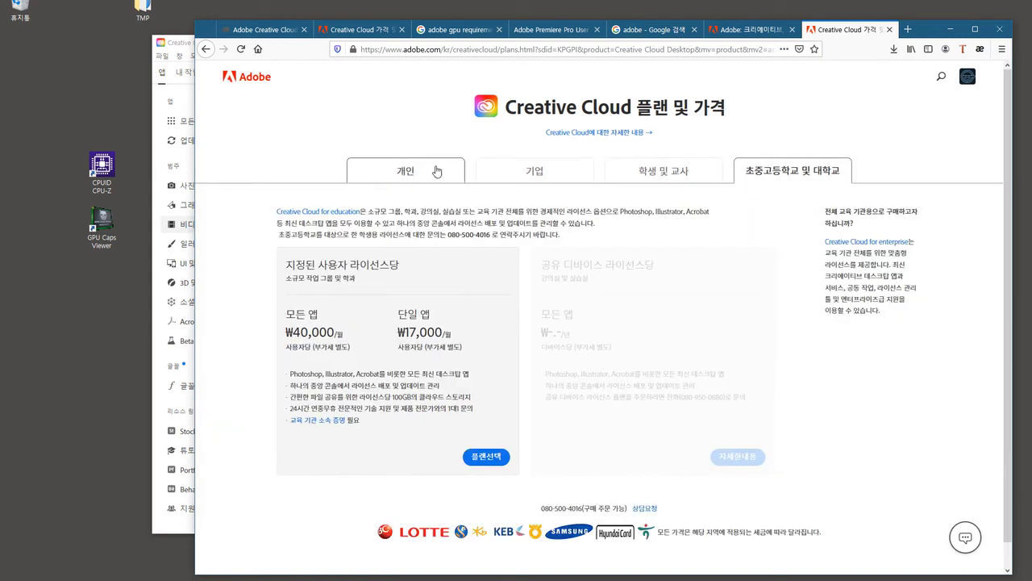
pyautogui.click(436, 169)
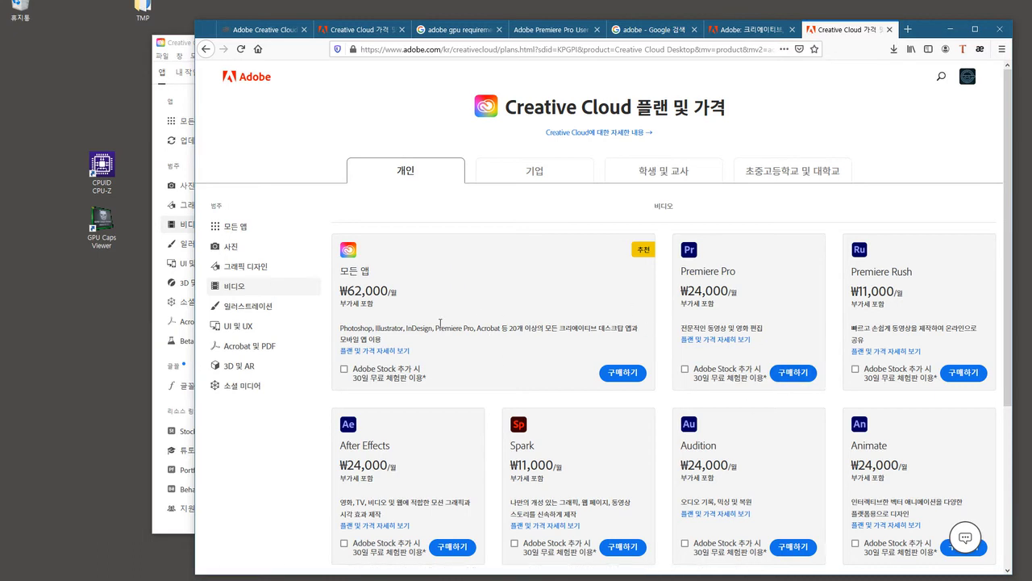
pyautogui.click(157, 236)
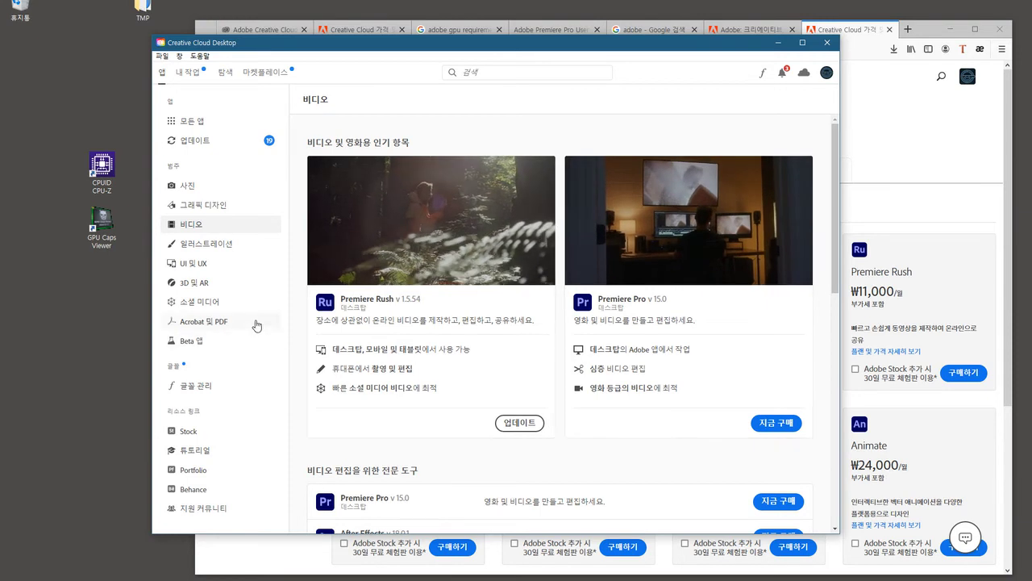
# Open the Updates page listing 19 available updates, including Premiere Pro v15.0.
pyautogui.click(206, 143)
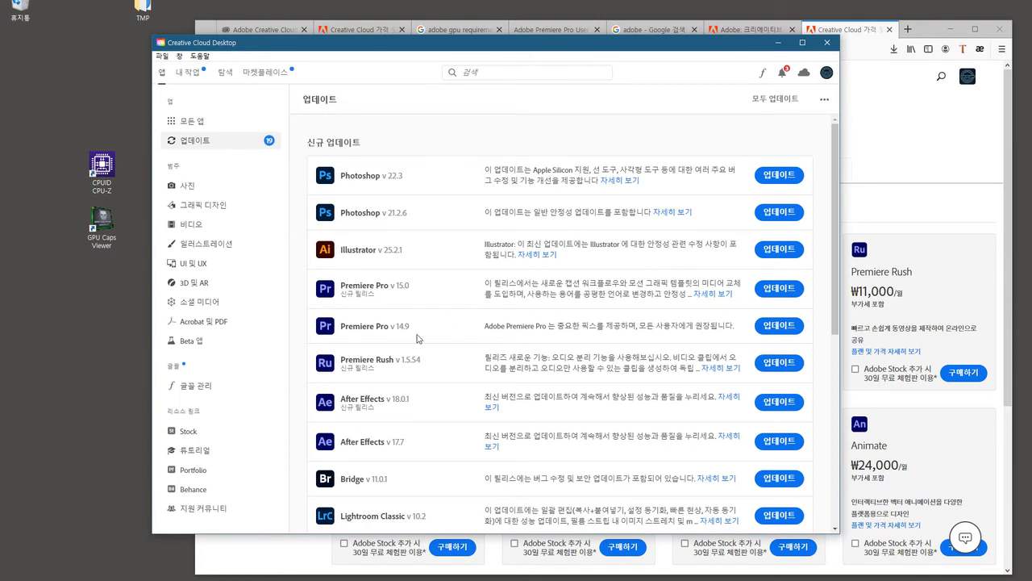
pyautogui.click(165, 57)
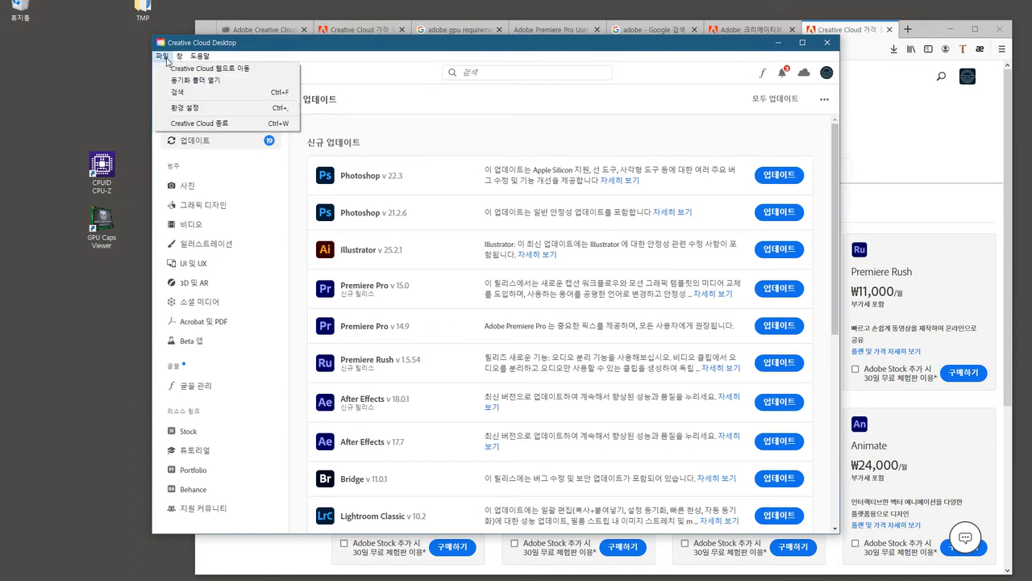
pyautogui.click(212, 108)
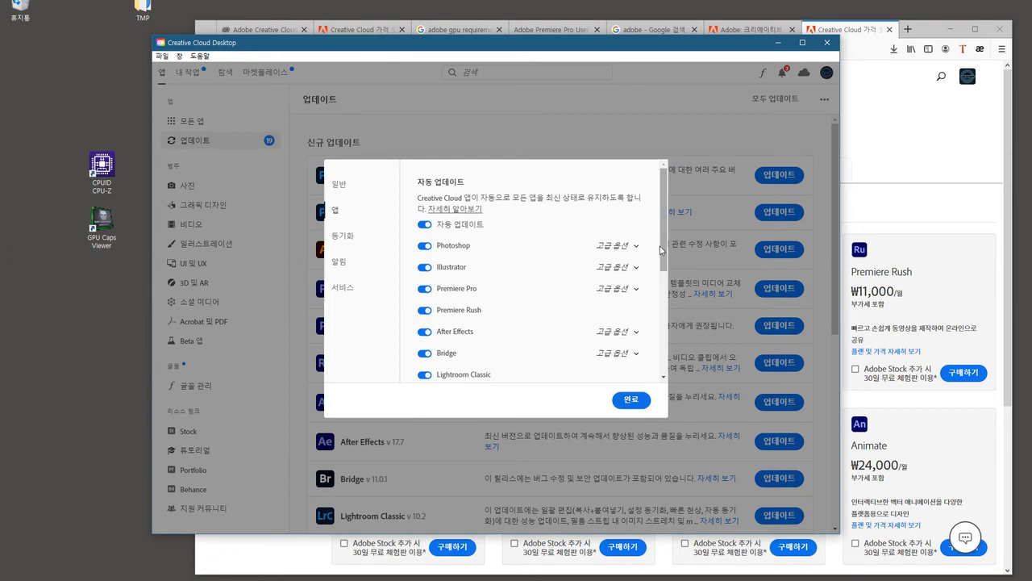
pyautogui.moveTo(661, 250); pyautogui.dragTo(661, 352)
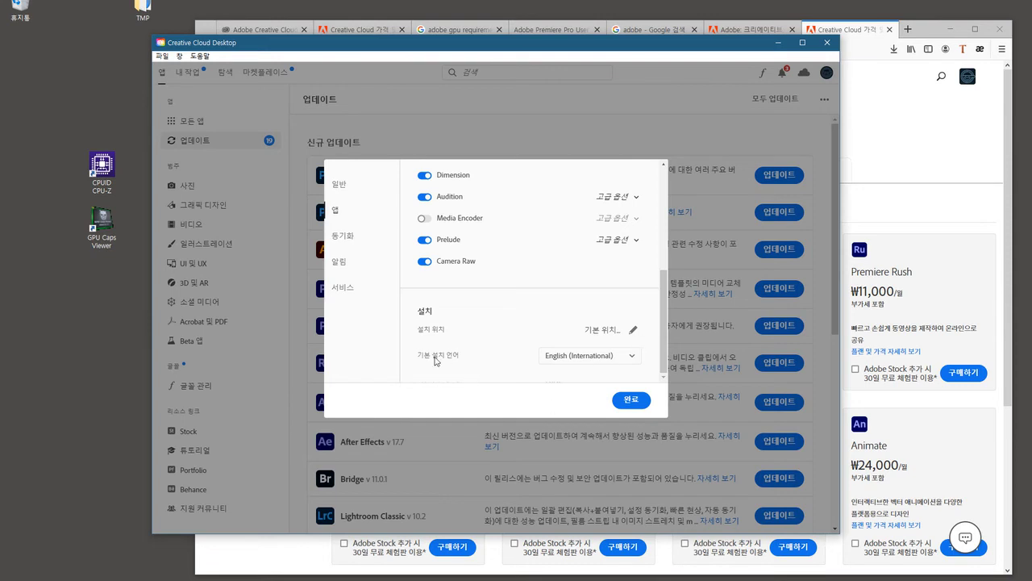
pyautogui.click(634, 359)
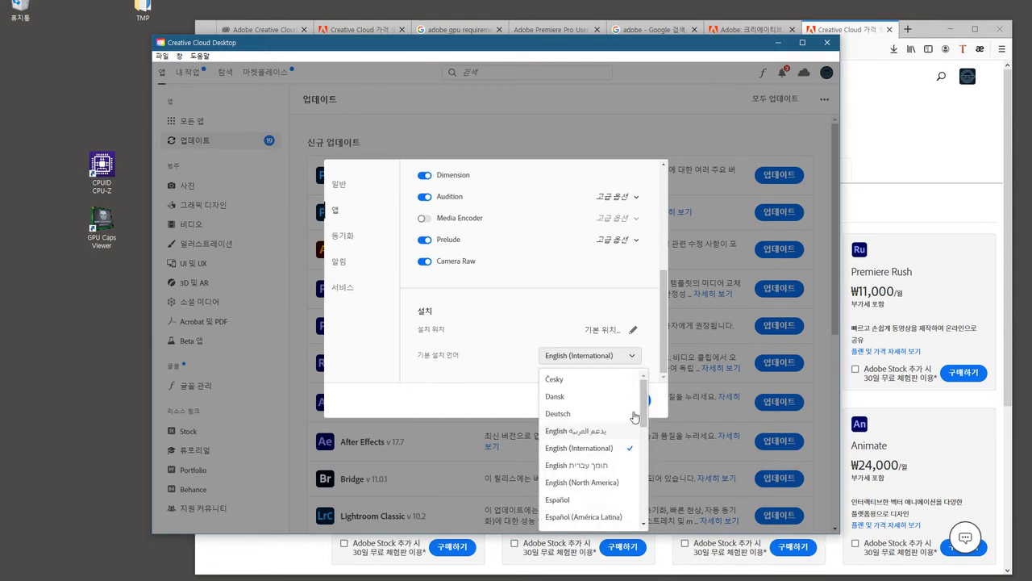
pyautogui.click(587, 454)
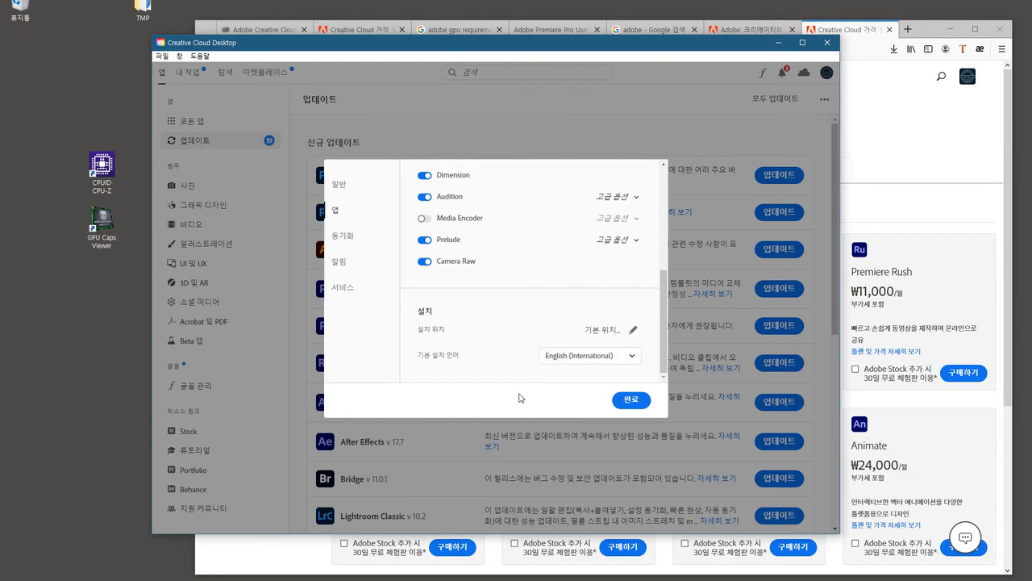
pyautogui.click(632, 403)
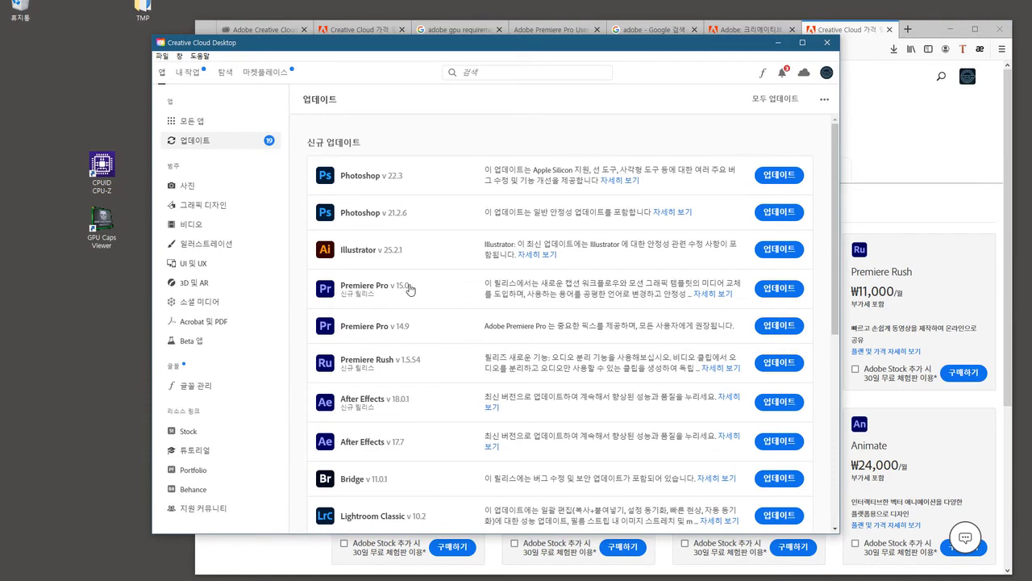
# Start the Premiere Pro v15.0 update with 기존 설정 가져오기 checked and 이전 버전 제거 unchecked.
pyautogui.click(780, 291)
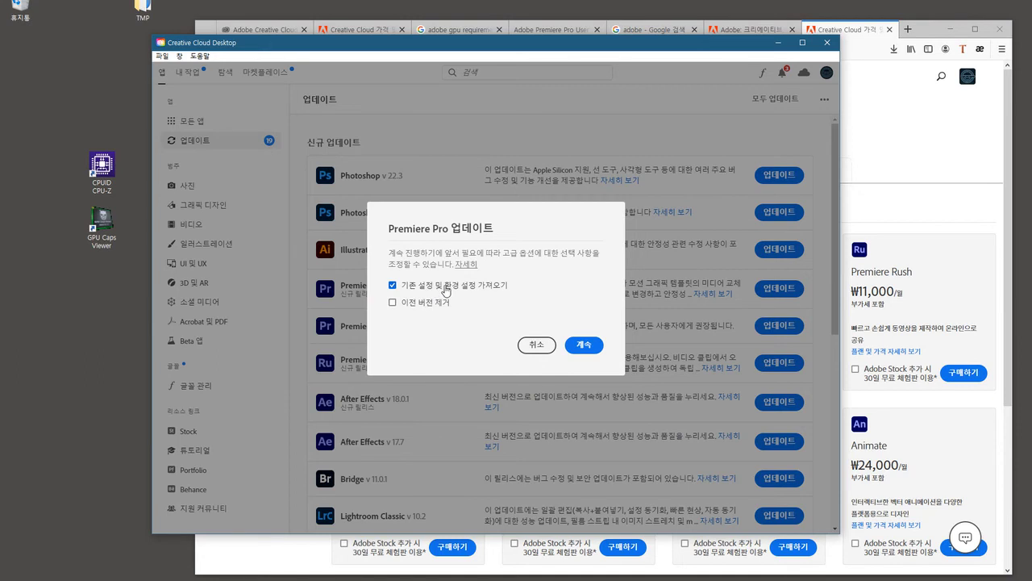
pyautogui.click(393, 286)
pyautogui.click(393, 287)
pyautogui.click(393, 305)
pyautogui.click(393, 304)
pyautogui.click(393, 304)
pyautogui.click(393, 304)
# Confirm the Premiere Pro 15.0 update, wait for it to finish, and scroll to 최근 업데이트됨.
pyautogui.click(583, 347)
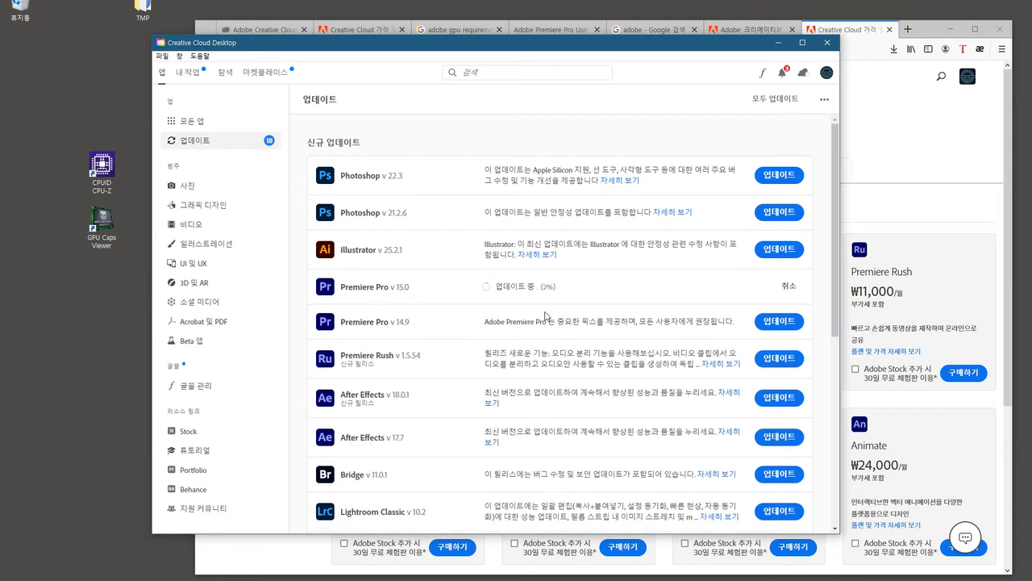
pyautogui.moveTo(835, 244); pyautogui.dragTo(835, 430)
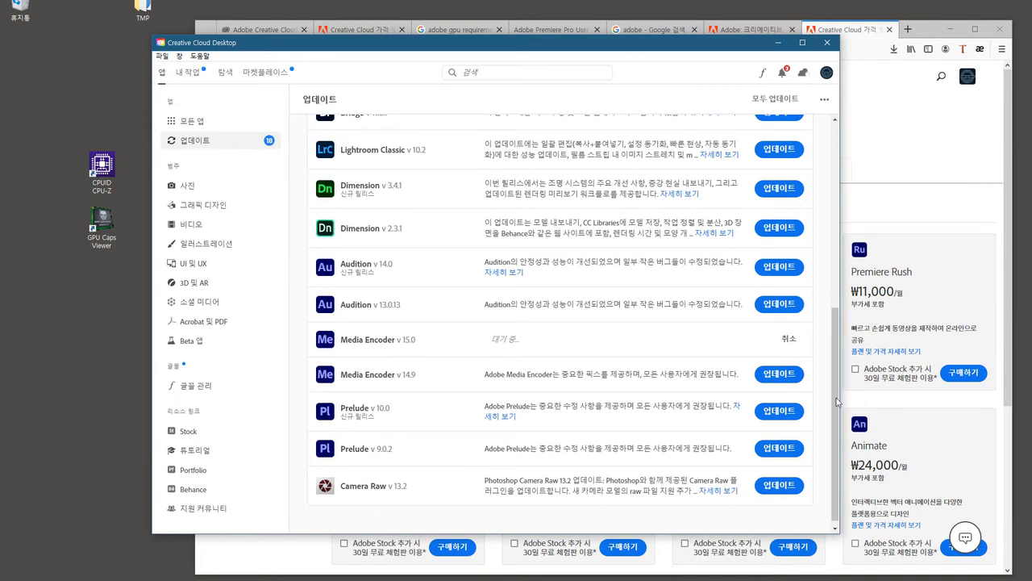
pyautogui.moveTo(836, 365); pyautogui.dragTo(827, 177)
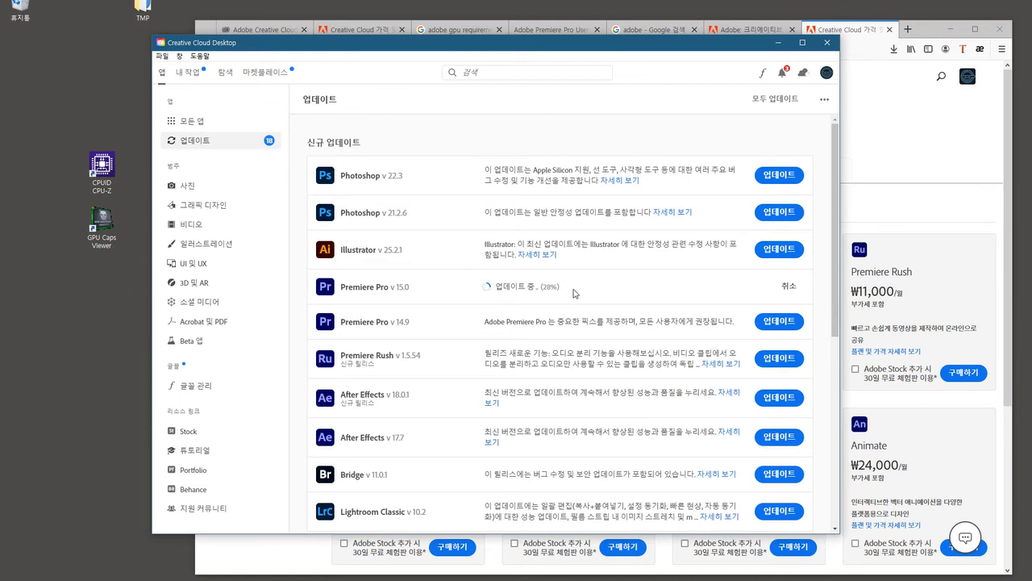
pyautogui.scroll(-10, 548, 412)
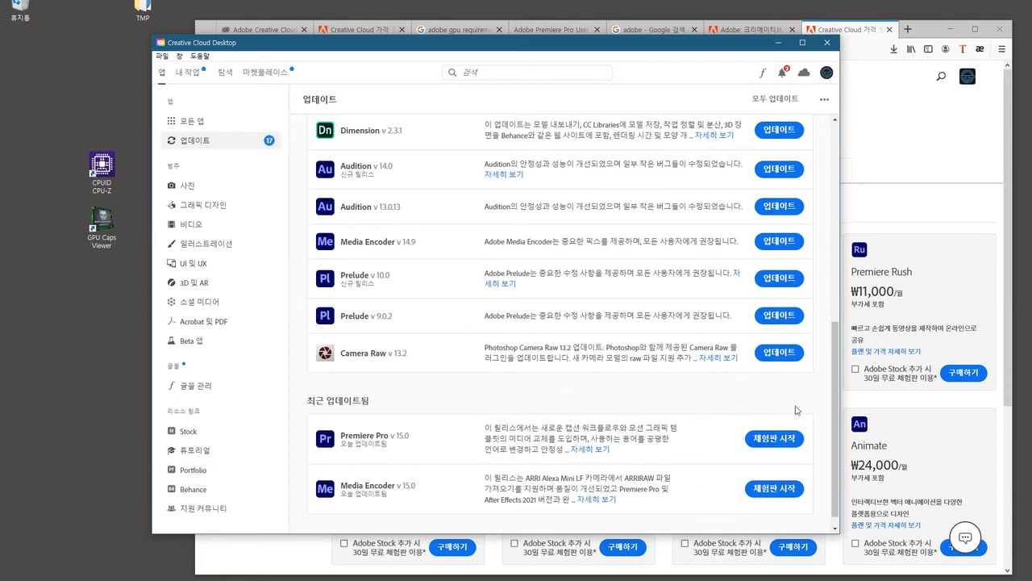
pyautogui.scroll(-1, 823, 437)
pyautogui.click(1014, 263)
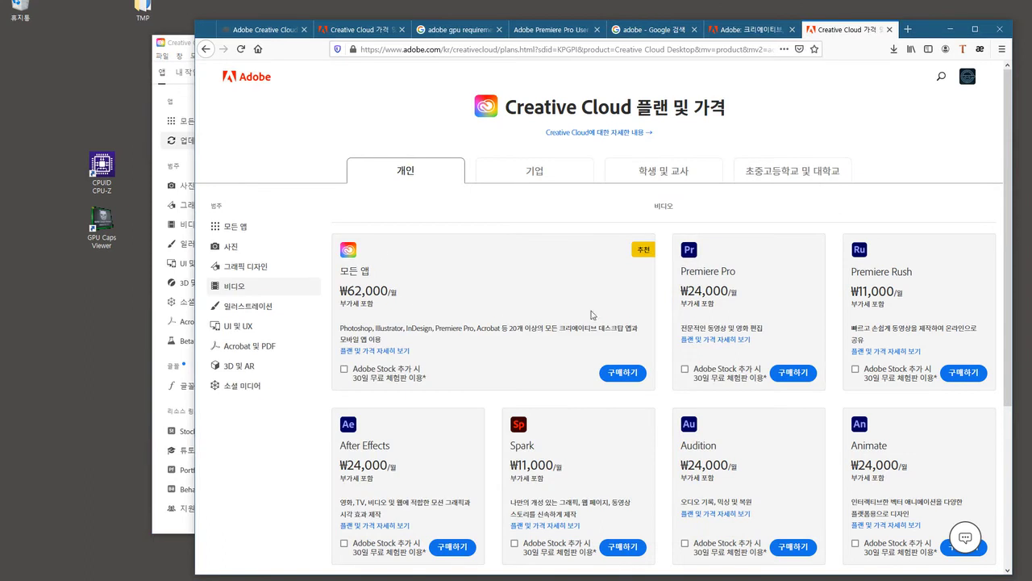
pyautogui.click(154, 345)
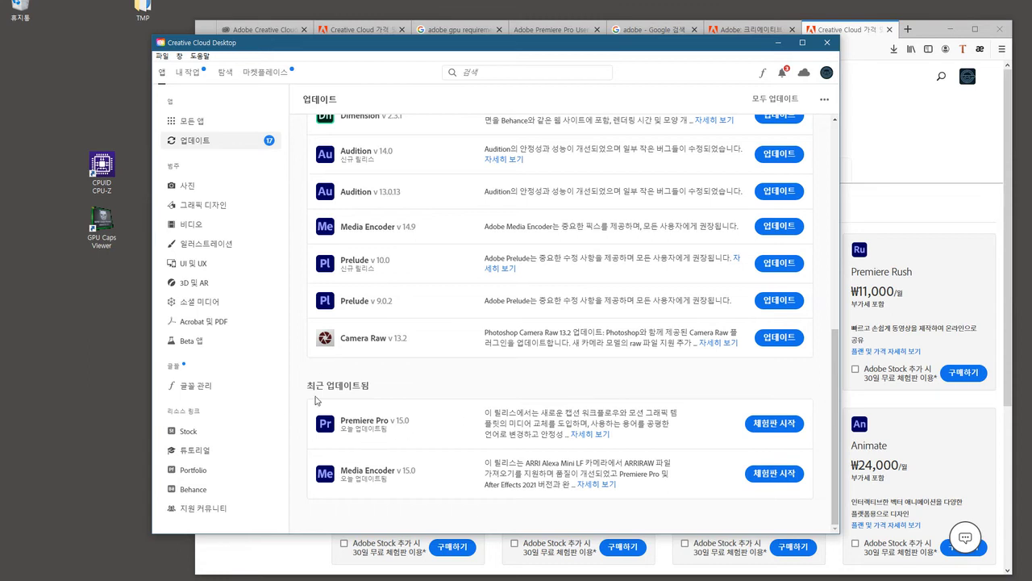
# Launch the updated Premiere Pro trial, minimize Creative Cloud and Firefox, and dismiss the feature tour.
pyautogui.click(781, 429)
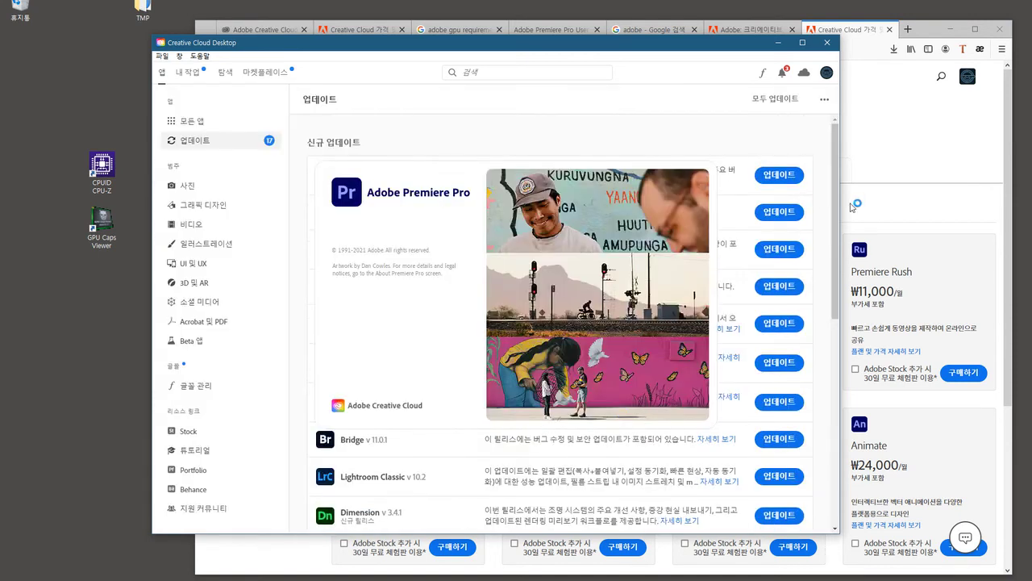
pyautogui.click(779, 42)
pyautogui.click(950, 30)
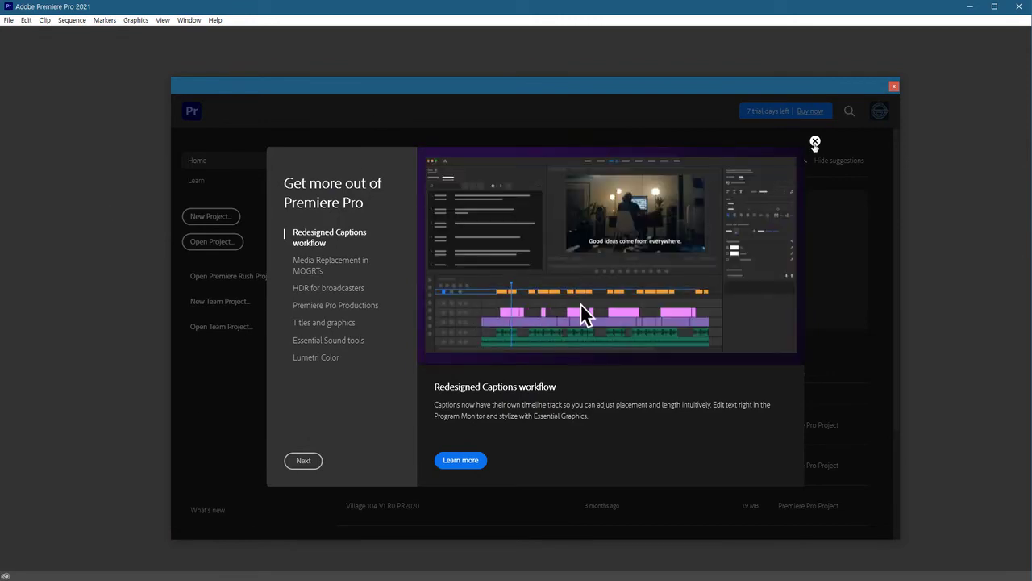
pyautogui.click(814, 143)
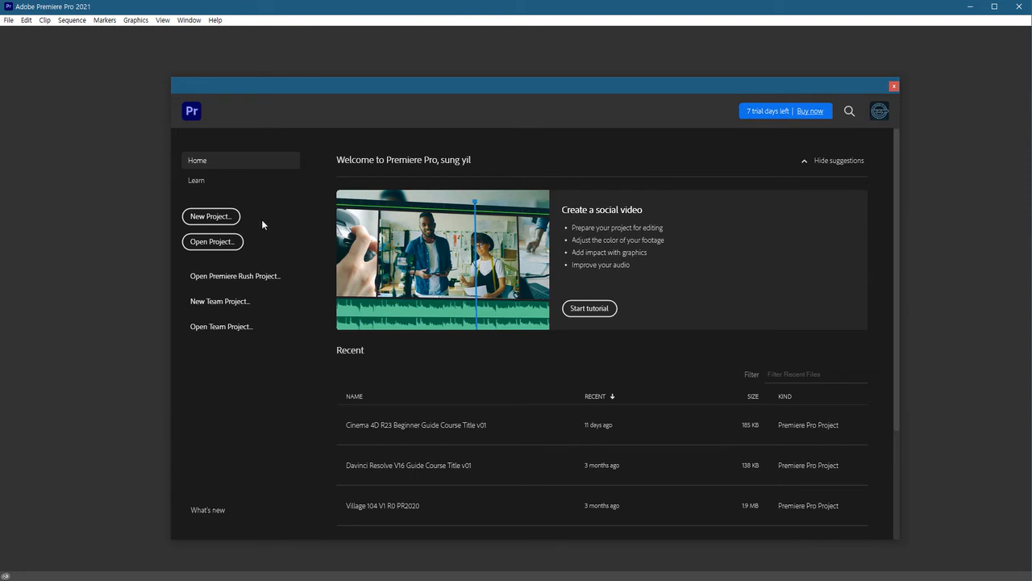
# Create a new project named 'test PR V15' at the default location.
pyautogui.click(220, 217)
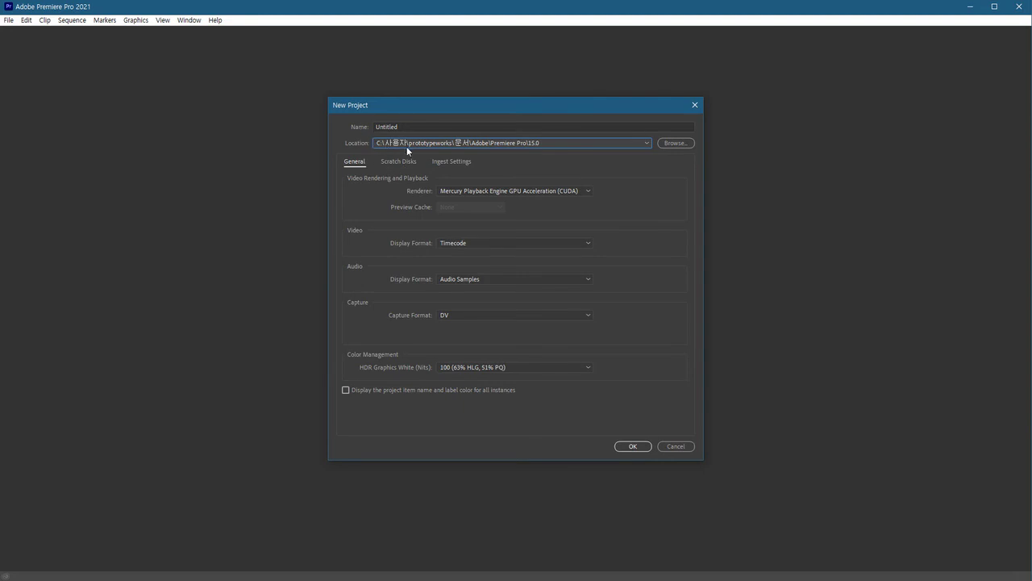
pyautogui.click(406, 127)
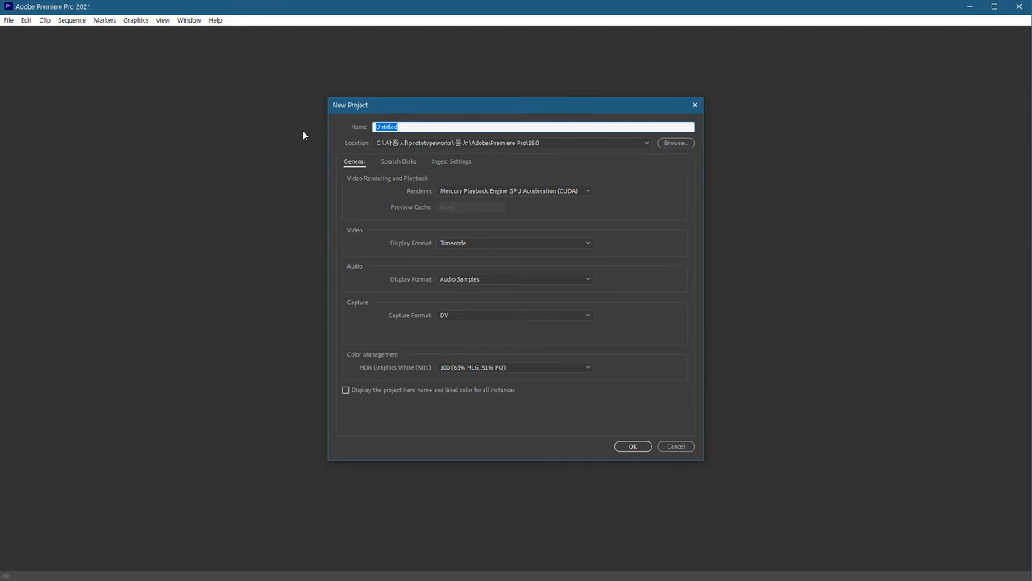
pyautogui.write('test PR ')
pyautogui.write('V15')
pyautogui.click(534, 148)
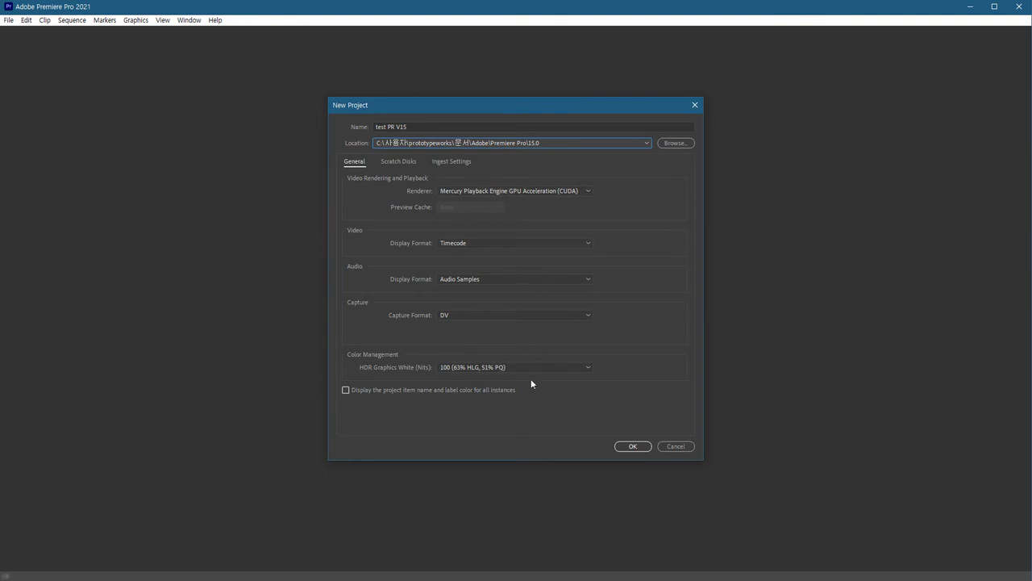
pyautogui.click(635, 446)
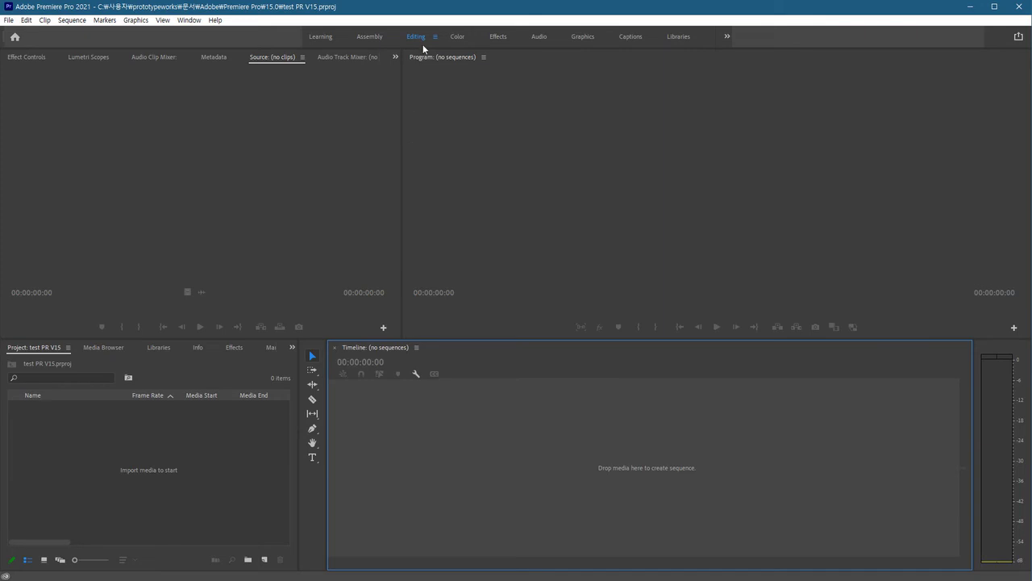
# Review Creative Cloud's Apps preferences and English (International) install language, then return to Premiere Pro.
pyautogui.click(458, 36)
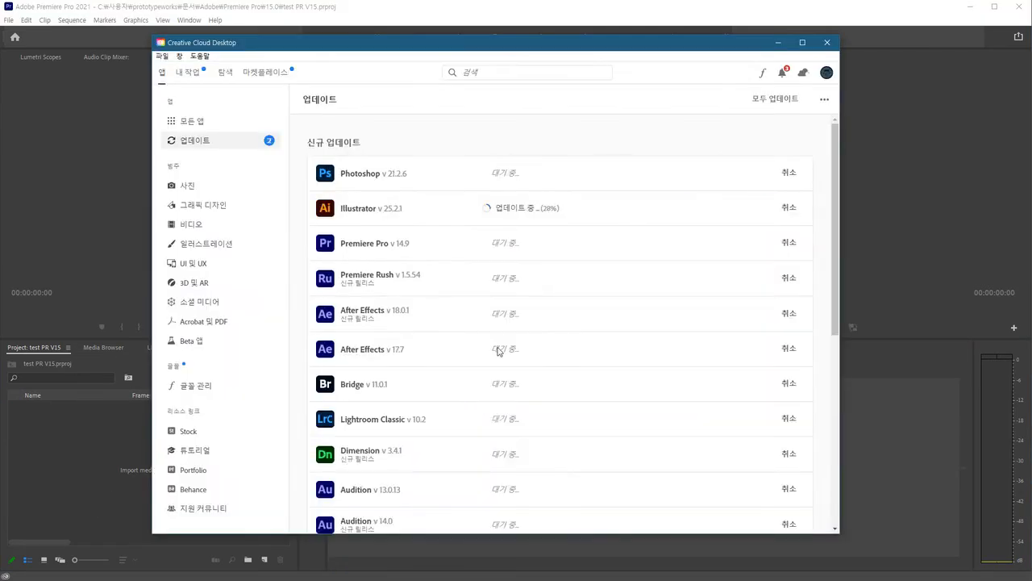
pyautogui.click(162, 55)
pyautogui.click(202, 103)
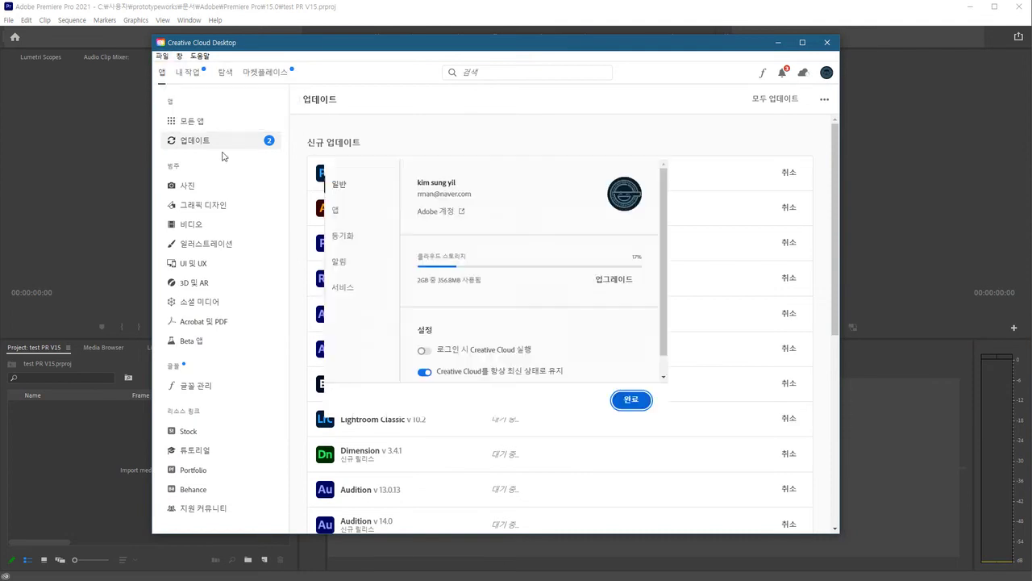
pyautogui.click(336, 210)
pyautogui.scroll(-3, 560, 322)
pyautogui.scroll(-3, 553, 346)
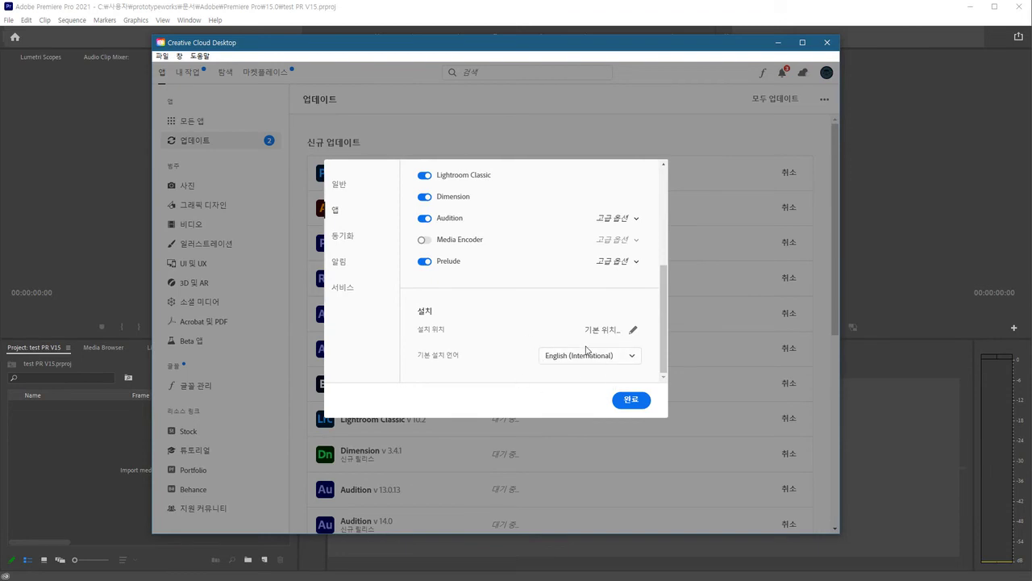
pyautogui.click(67, 201)
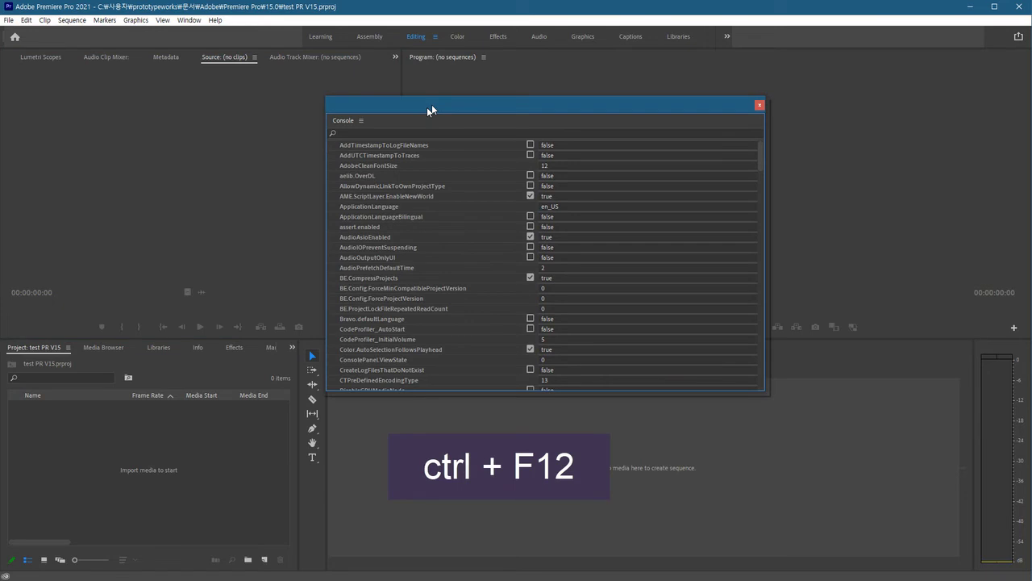
# Filter the Console, set ApplicationLanguage to ko_KR, and close the Console.
pyautogui.moveTo(429, 109); pyautogui.dragTo(365, 150)
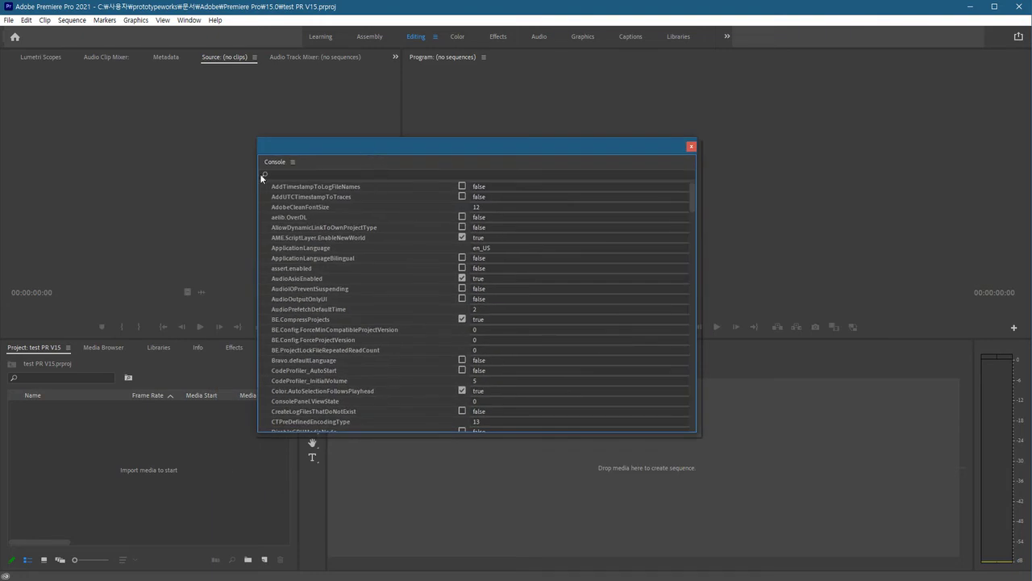
pyautogui.click(302, 174)
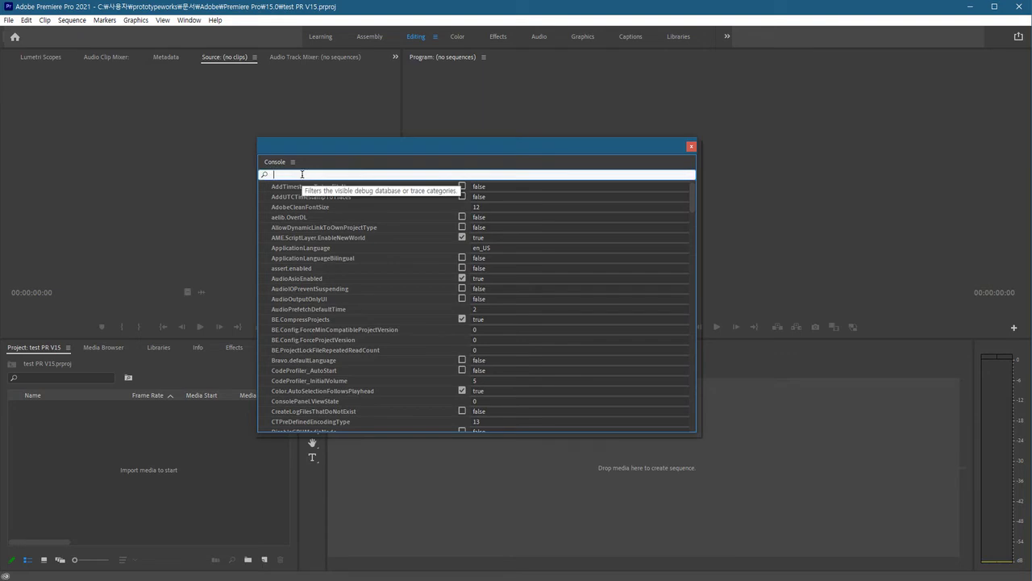
pyautogui.write('lang')
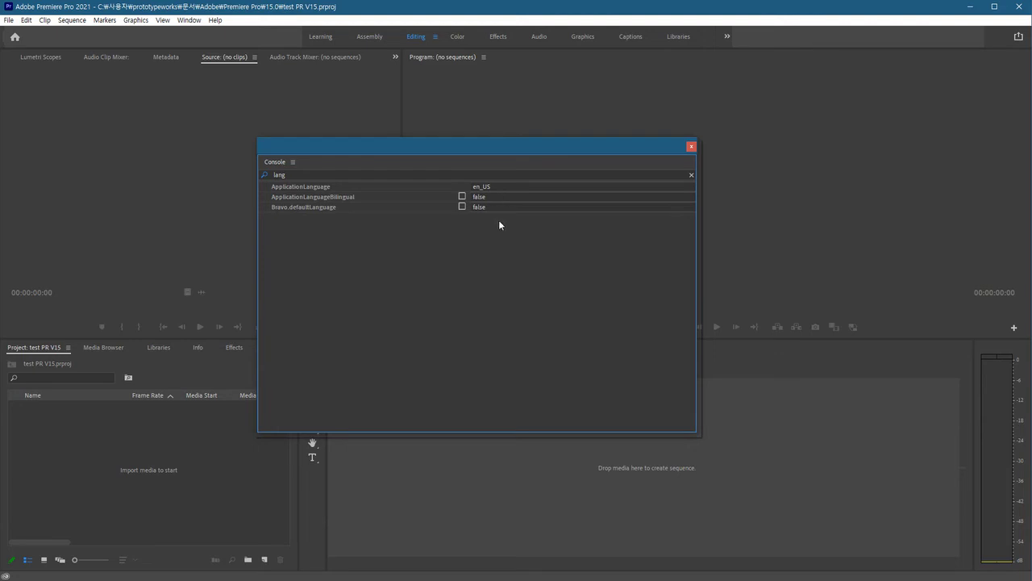
pyautogui.click(482, 186)
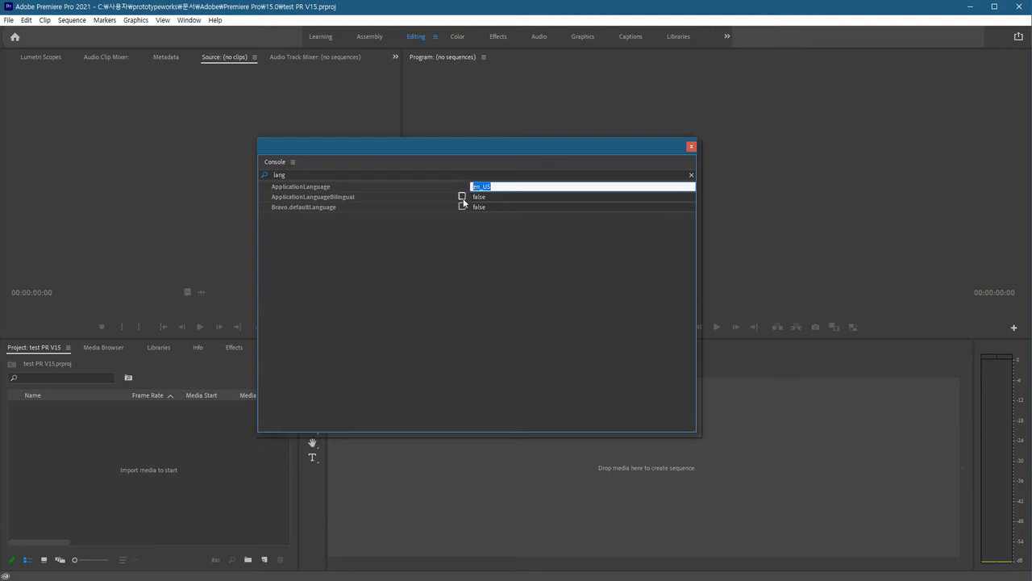
pyautogui.write('ko_KR')
pyautogui.press('Return')
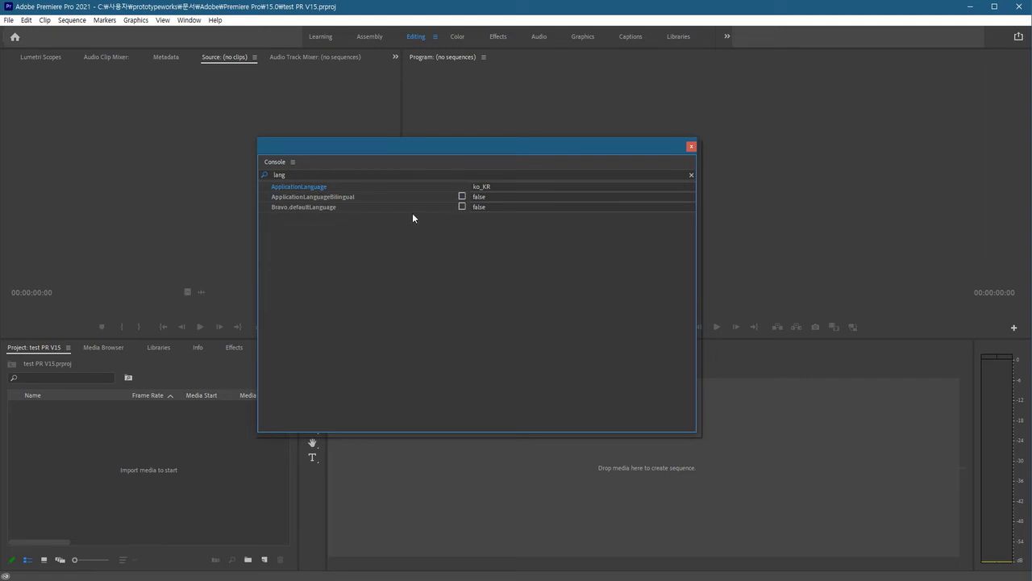
pyautogui.click(483, 187)
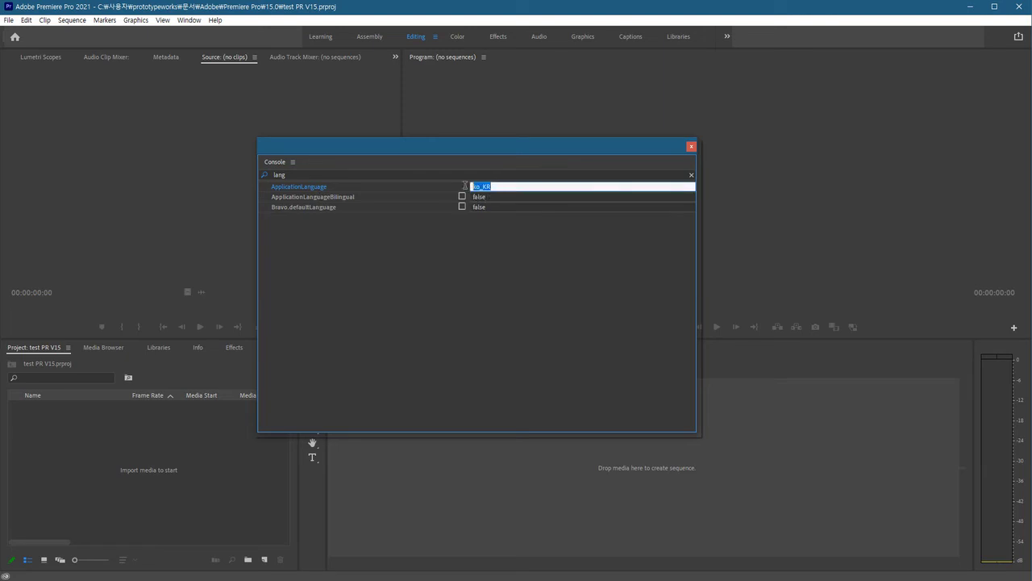
pyautogui.click(457, 302)
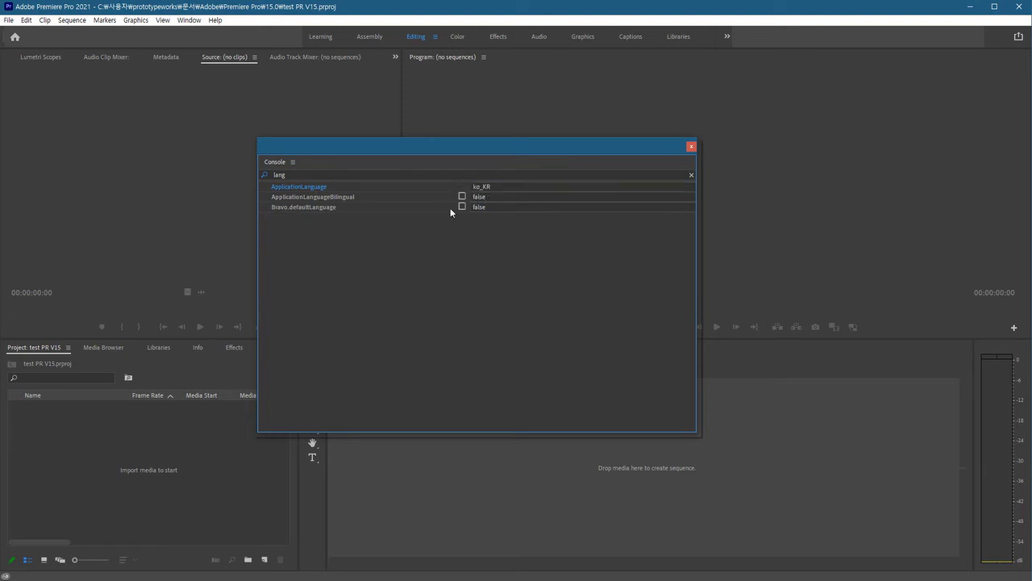
pyautogui.click(690, 148)
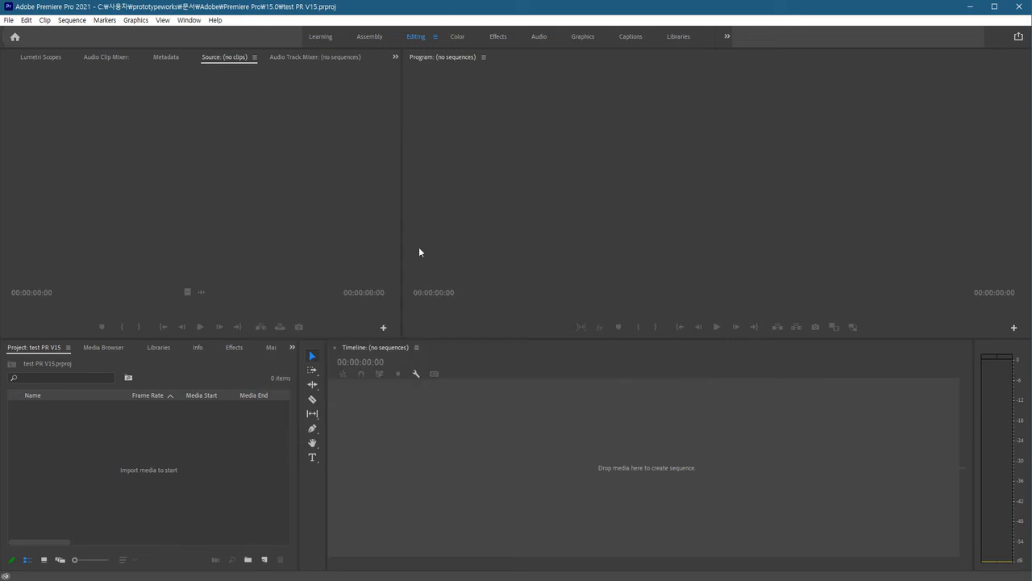
# Exit Premiere Pro via File > Exit, close Creative Cloud preferences with 완료, and minimize it.
pyautogui.click(8, 20)
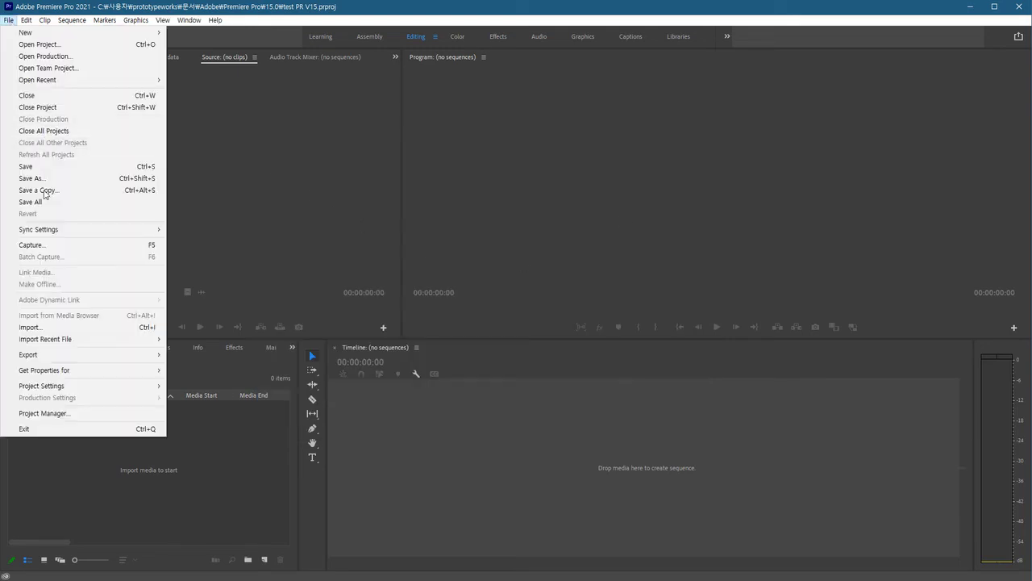
pyautogui.click(48, 430)
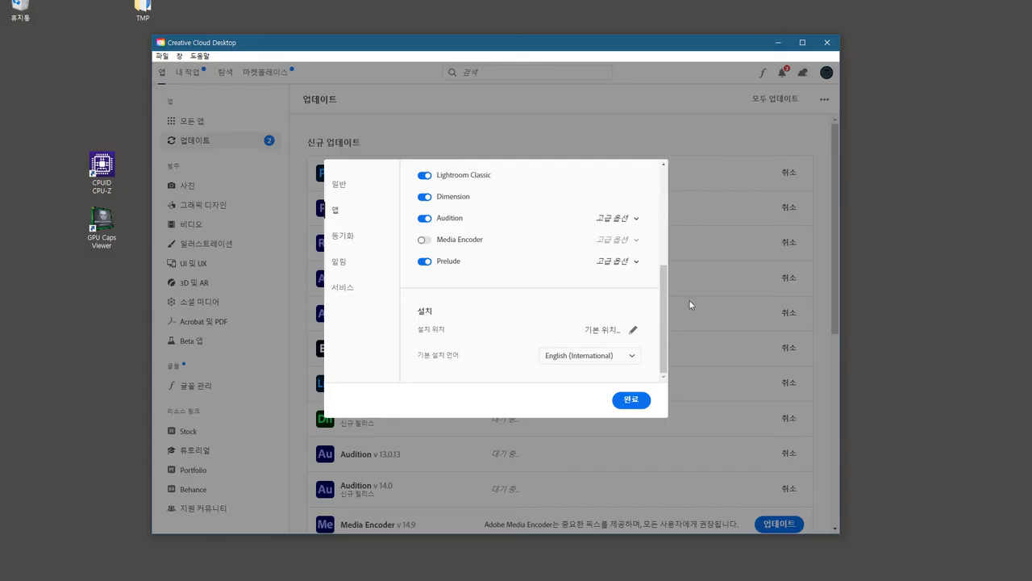
pyautogui.click(637, 403)
pyautogui.click(777, 42)
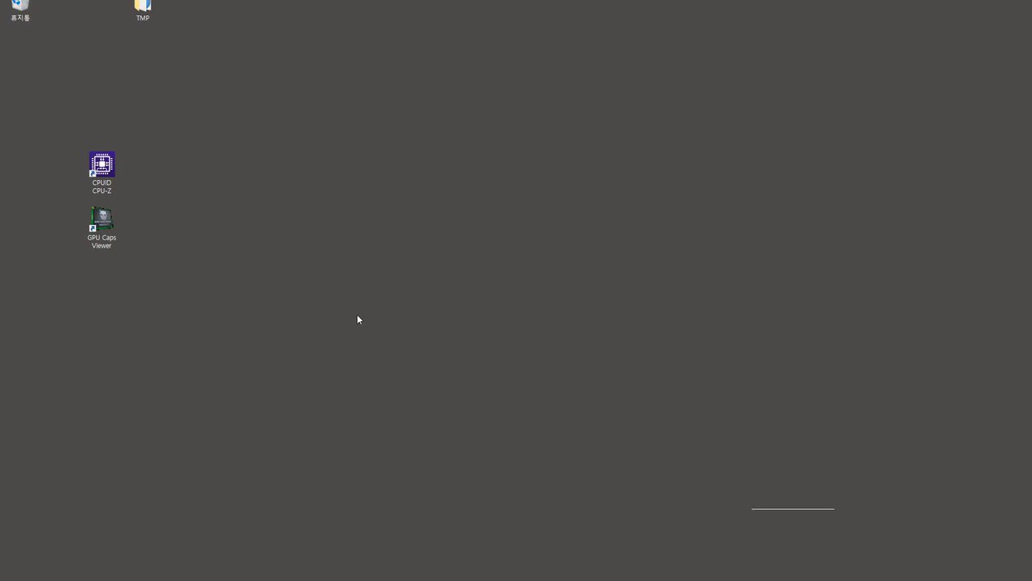
# Open C:\Program Files\Adobe\Adobe Premiere Pro 2021 in File Explorer.
pyautogui.press('super+e')
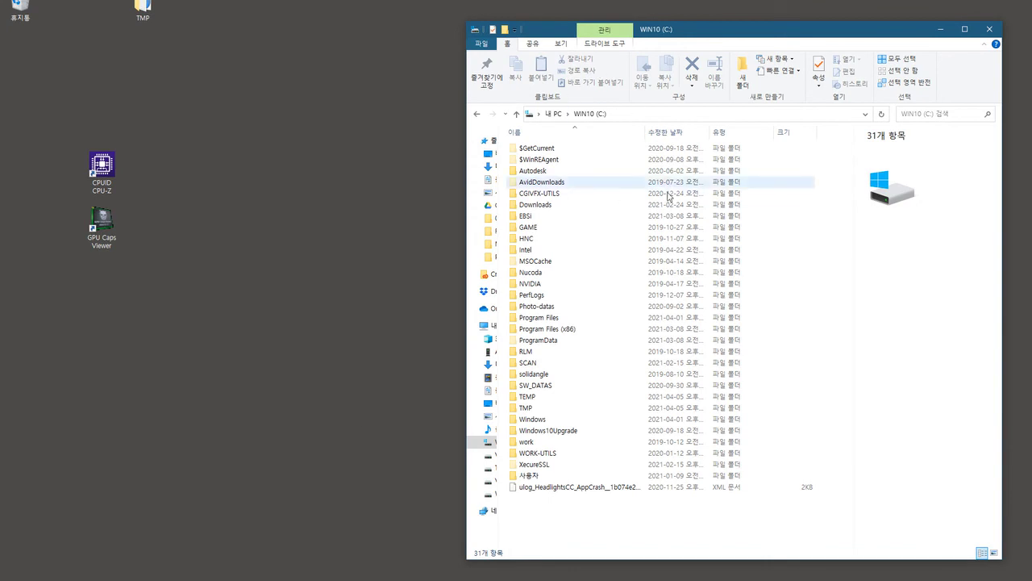
pyautogui.moveTo(743, 31); pyautogui.dragTo(671, 31)
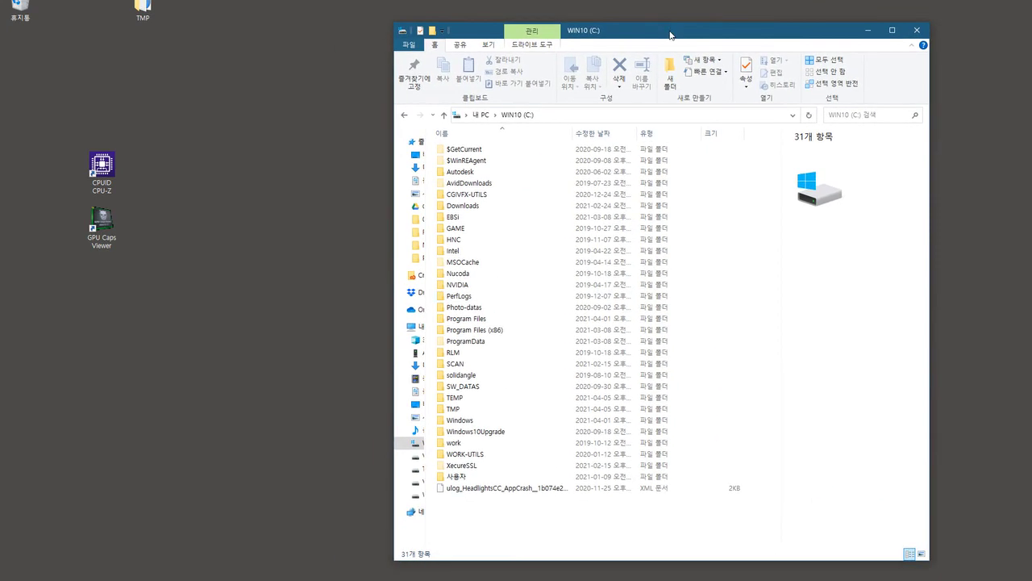
pyautogui.click(473, 320)
pyautogui.doubleClick(474, 319)
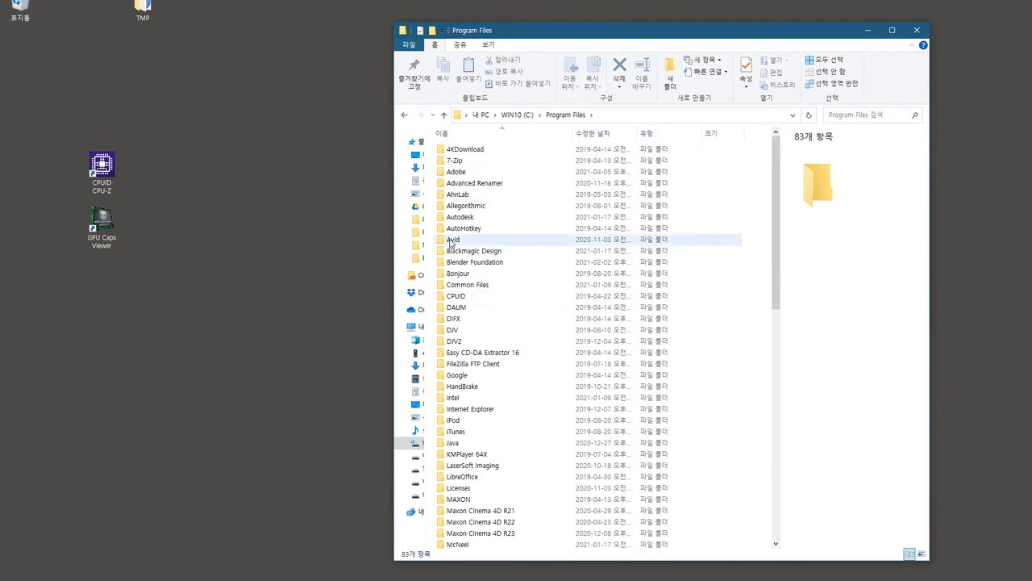
pyautogui.doubleClick(456, 172)
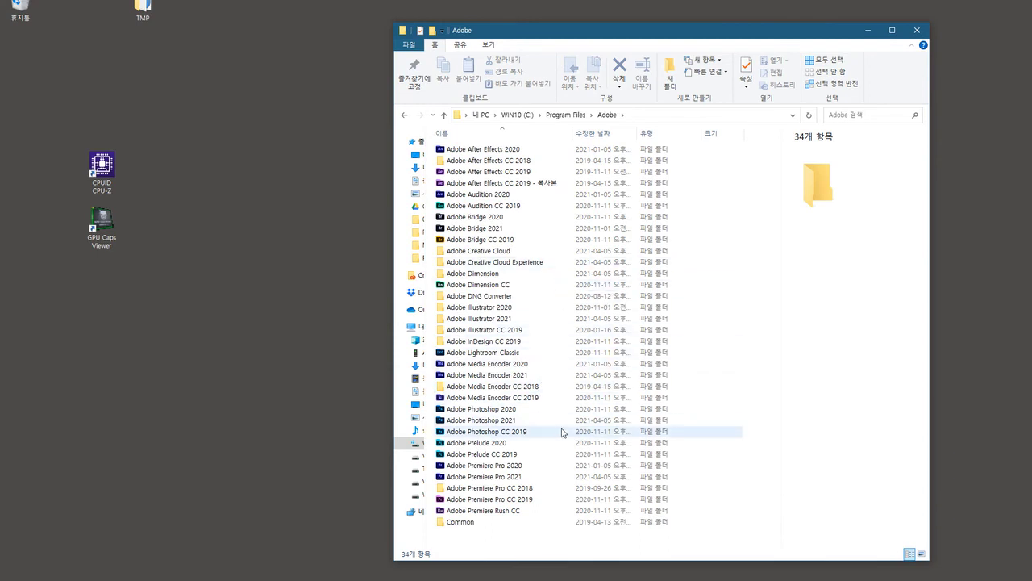
pyautogui.click(462, 478)
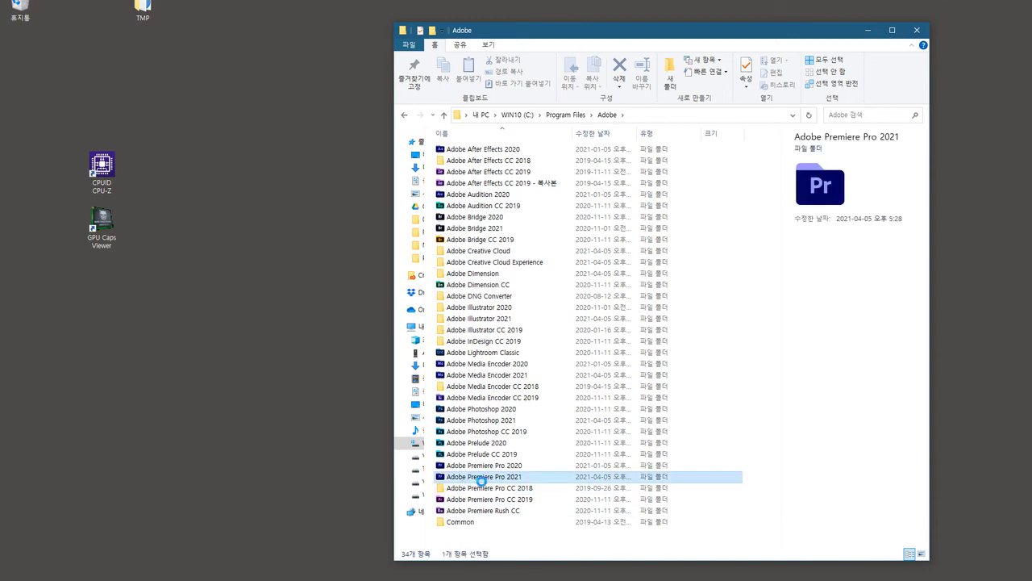
pyautogui.doubleClick(517, 481)
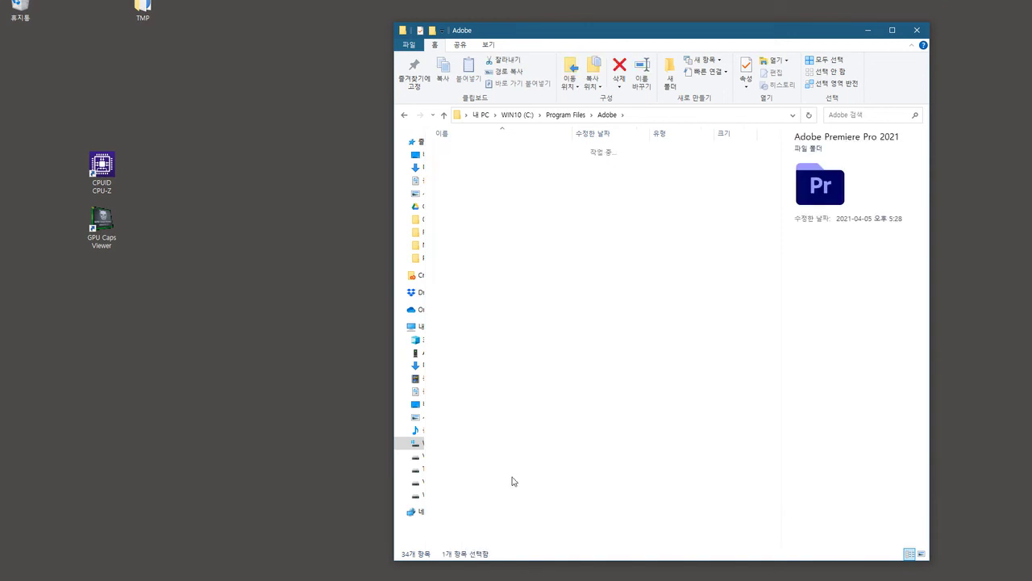
# Create a desktop shortcut to Adobe Premiere Pro.exe.
pyautogui.scroll(-7, 558, 347)
pyautogui.scroll(-7, 559, 345)
pyautogui.scroll(-7, 557, 344)
pyautogui.scroll(-7, 554, 344)
pyautogui.scroll(-8, 554, 343)
pyautogui.scroll(20, 581, 395)
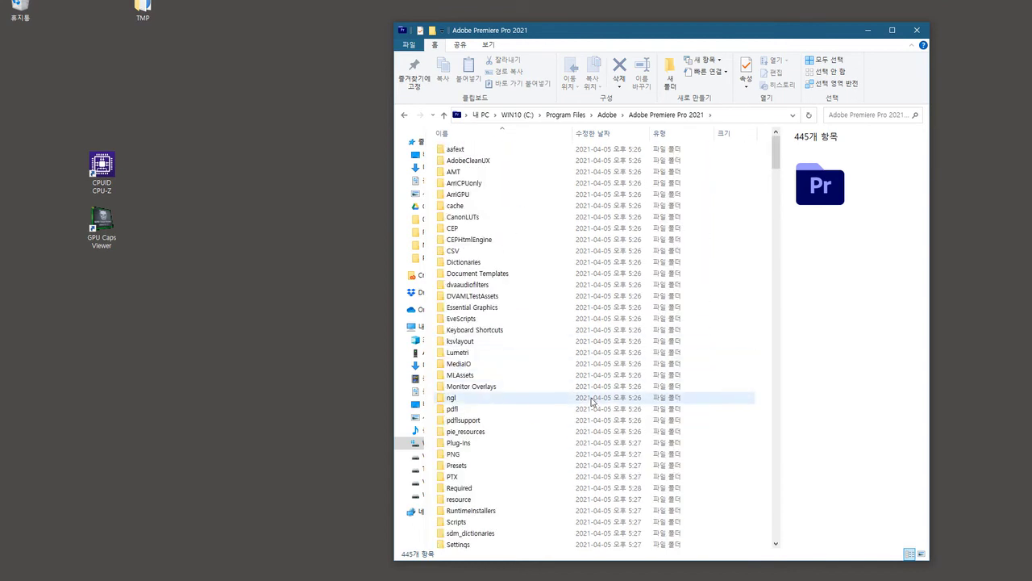
pyautogui.scroll(-8, 556, 385)
pyautogui.click(493, 408)
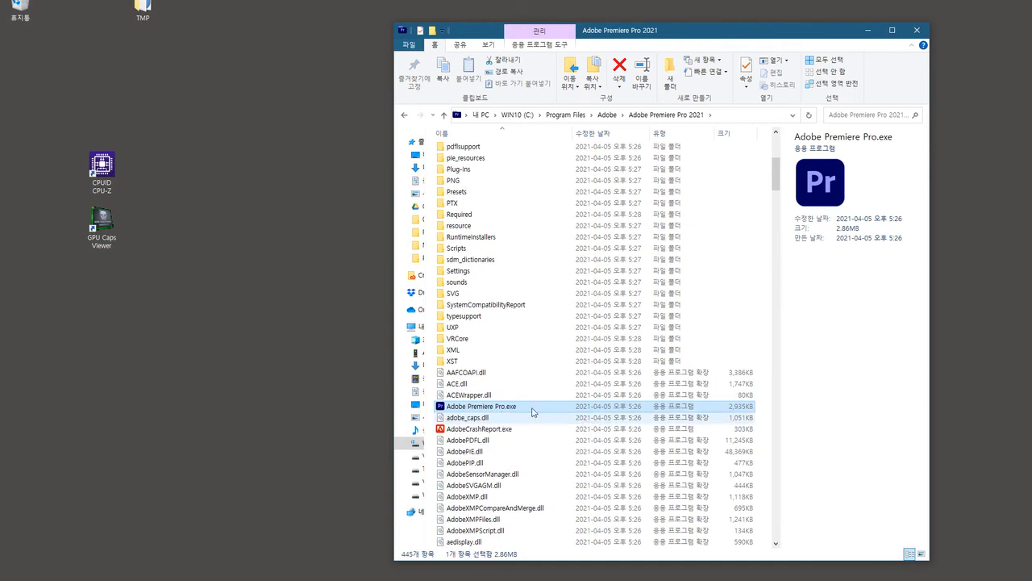
pyautogui.rightClick(500, 407)
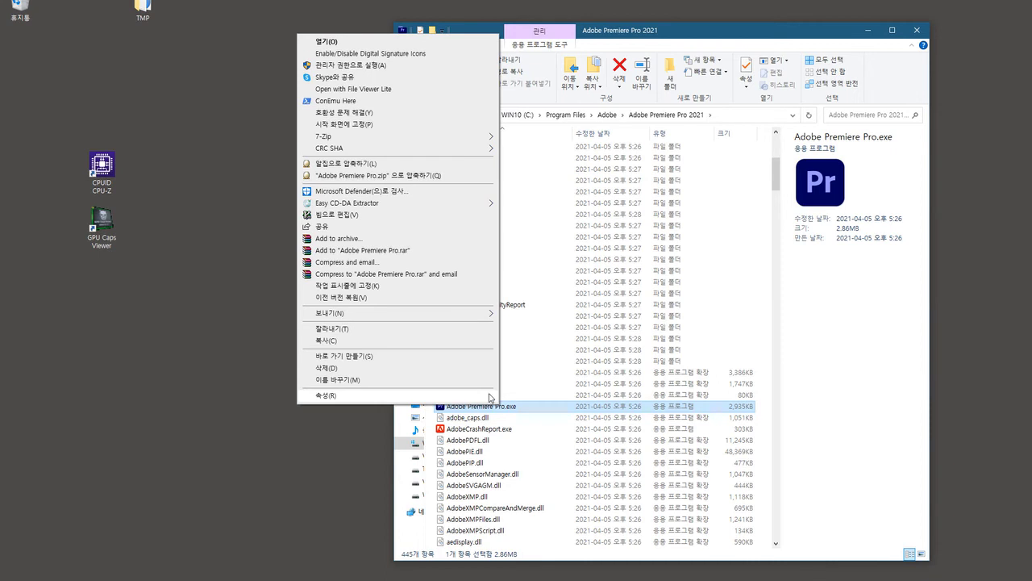
pyautogui.moveTo(456, 314)
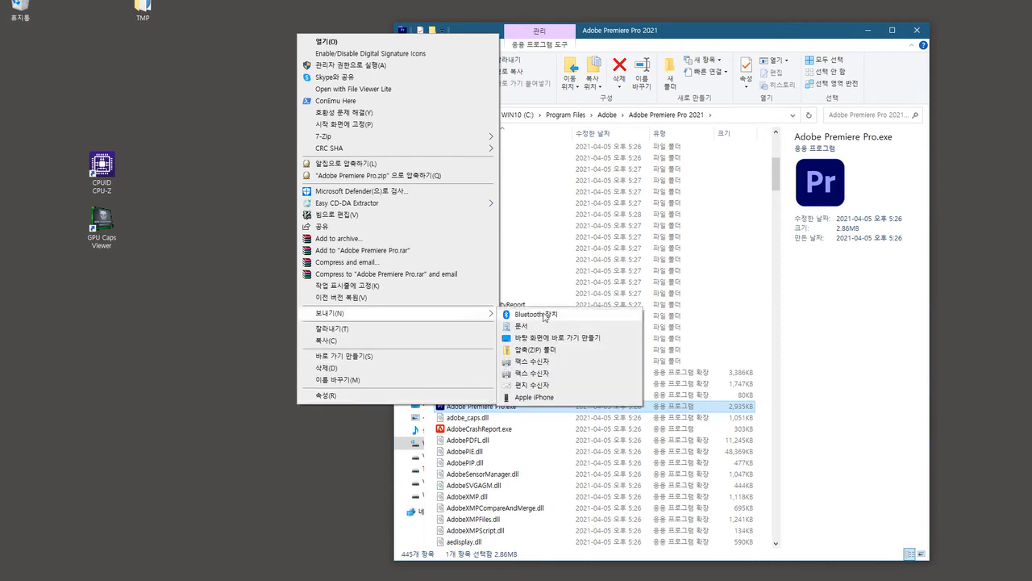
pyautogui.click(577, 342)
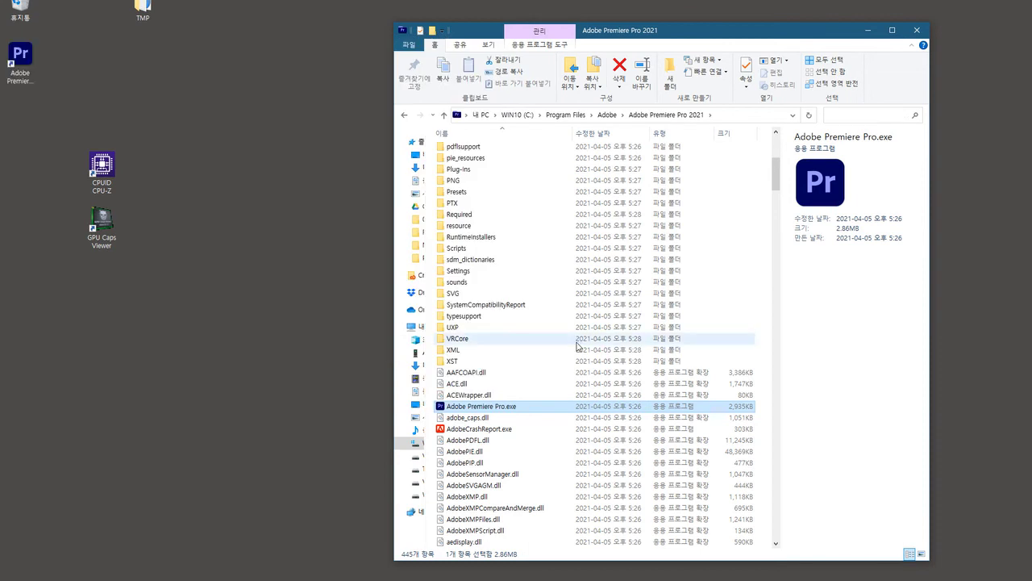
# Move the shortcut beside the others, rename it 'Adobe Premiere Pro 2021', and minimize File Explorer.
pyautogui.click(24, 57)
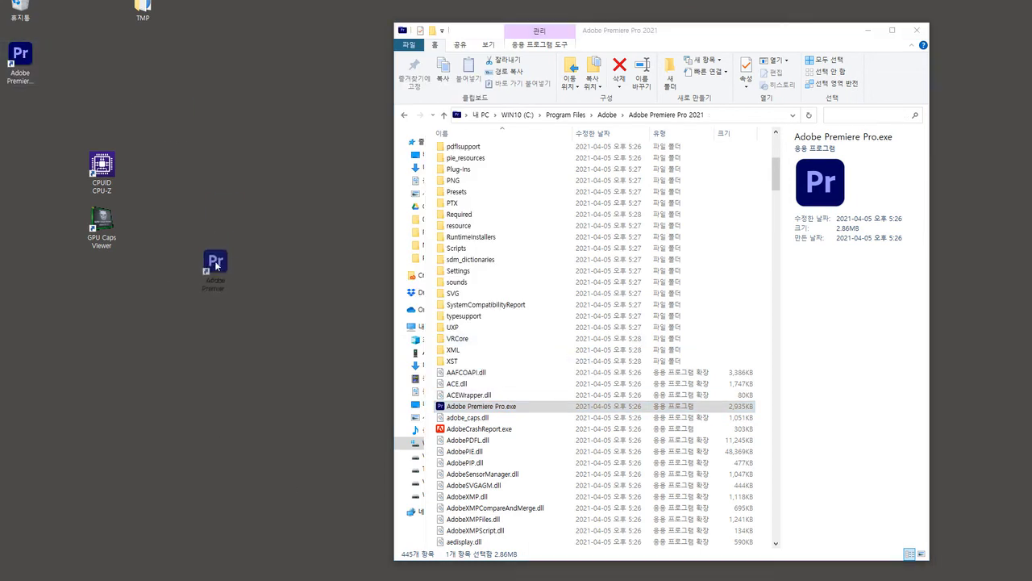
pyautogui.moveTo(23, 57); pyautogui.dragTo(247, 259)
pyautogui.press('F2')
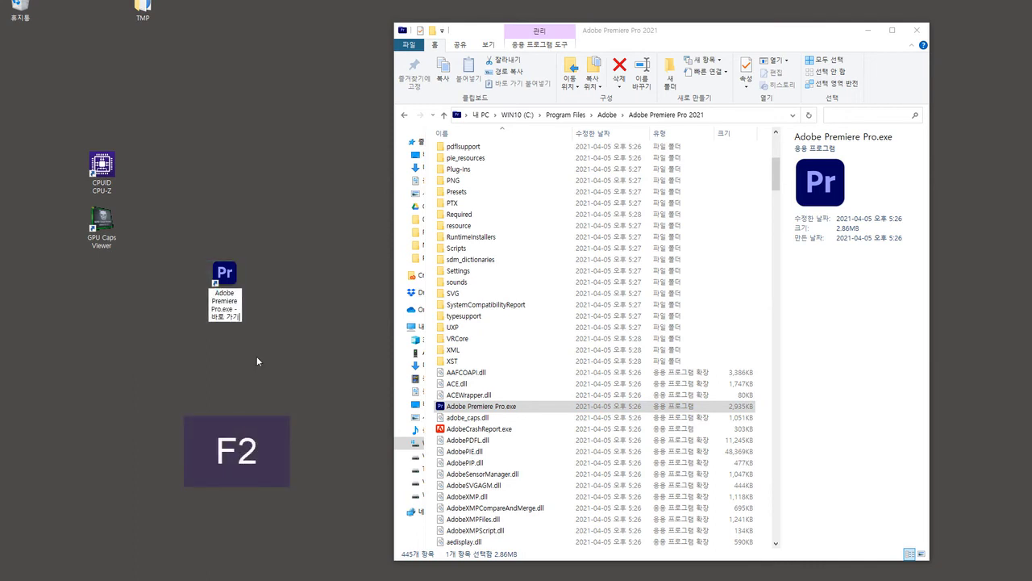
pyautogui.press('BackSpace')
pyautogui.press('BackSpace')
pyautogui.press('BackSpace')
pyautogui.press('BackSpace')
pyautogui.press('BackSpace')
pyautogui.press('BackSpace')
pyautogui.press('BackSpace')
pyautogui.press('BackSpace')
pyautogui.press('BackSpace')
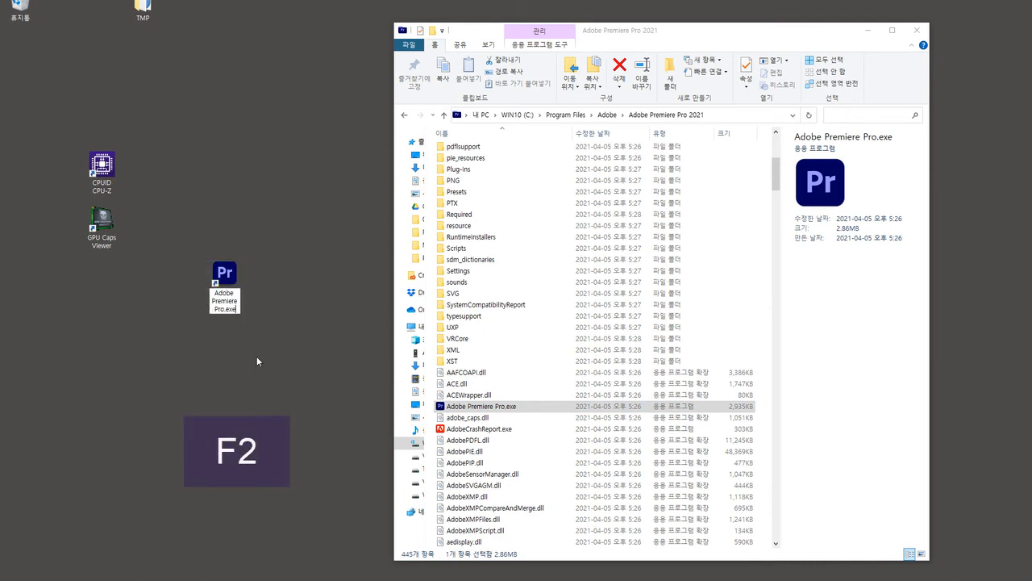
pyautogui.press('BackSpace')
pyautogui.press('BackSpace')
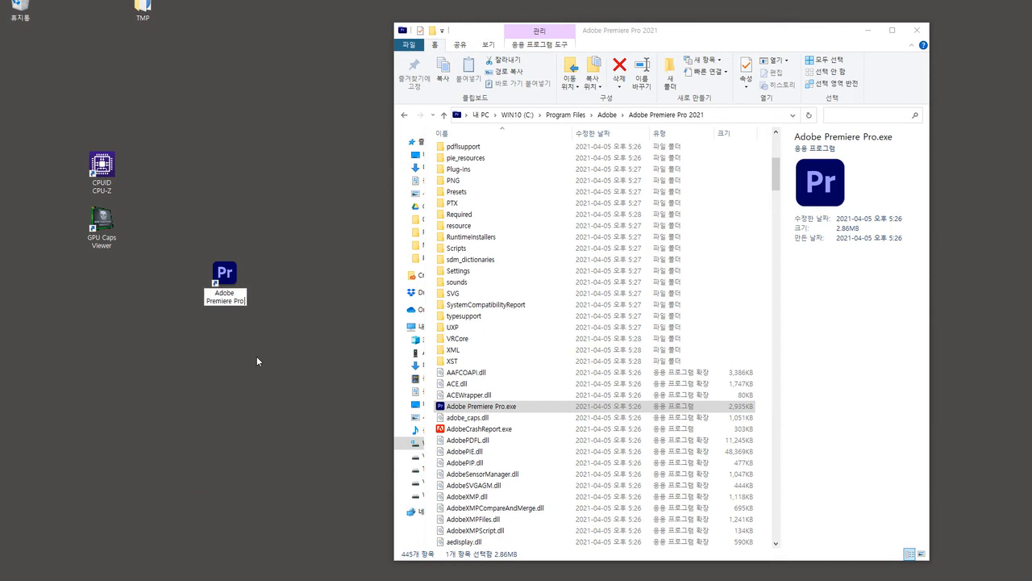
pyautogui.write('2021')
pyautogui.click(256, 357)
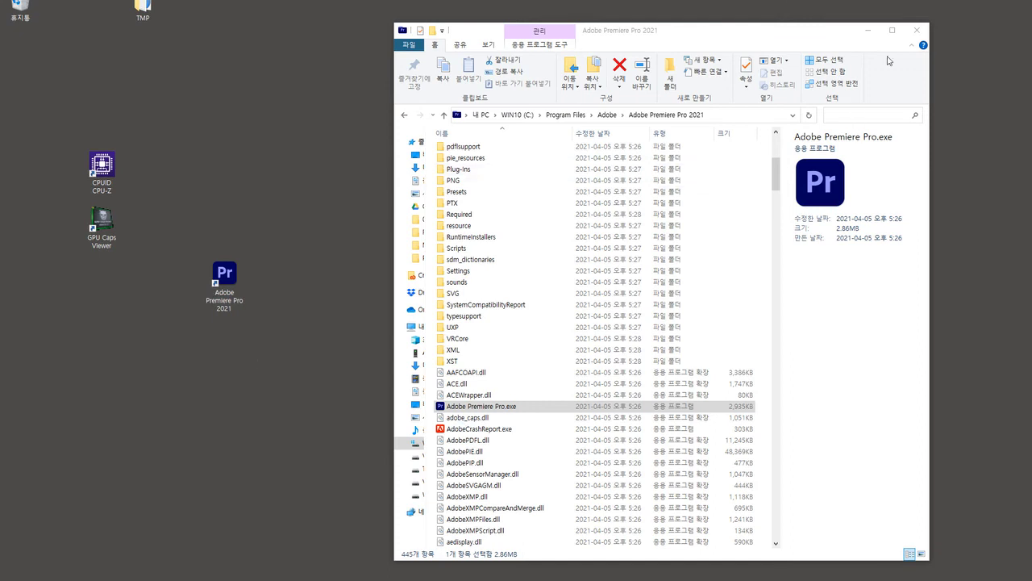
pyautogui.click(867, 34)
pyautogui.click(229, 275)
# Launch Premiere Pro 2021 from the desktop shortcut and reopen the recent project test PR V15.
pyautogui.doubleClick(229, 275)
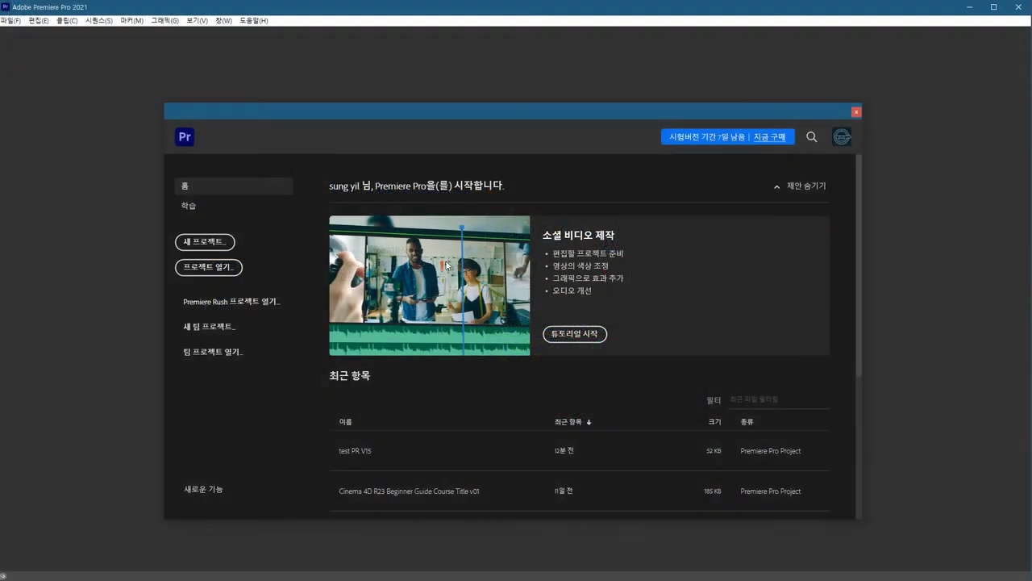
pyautogui.moveTo(466, 115)
pyautogui.mouseDown()
pyautogui.moveTo(483, 118)
pyautogui.moveTo(458, 92)
pyautogui.mouseUp()
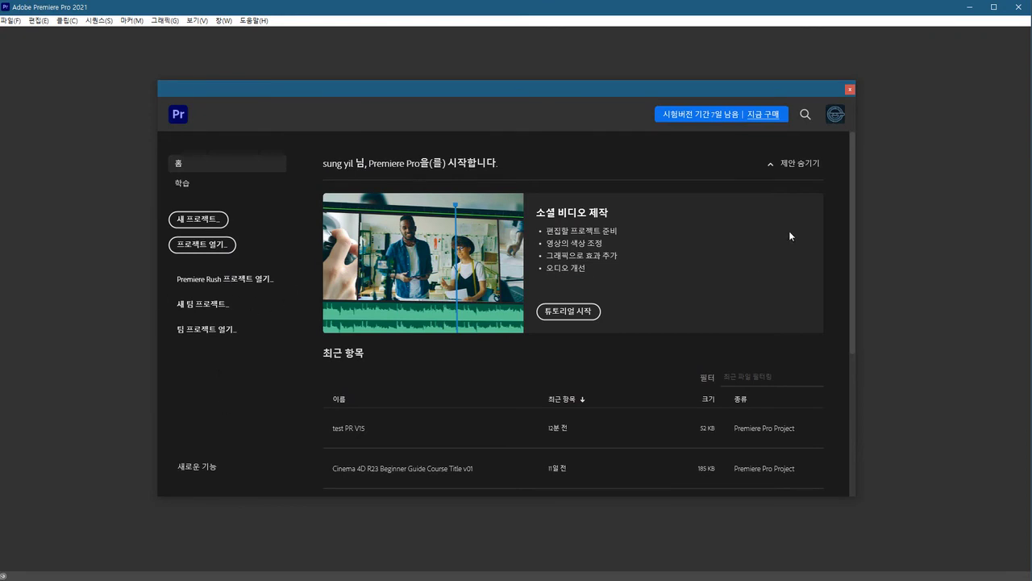
pyautogui.moveTo(852, 180); pyautogui.dragTo(854, 232)
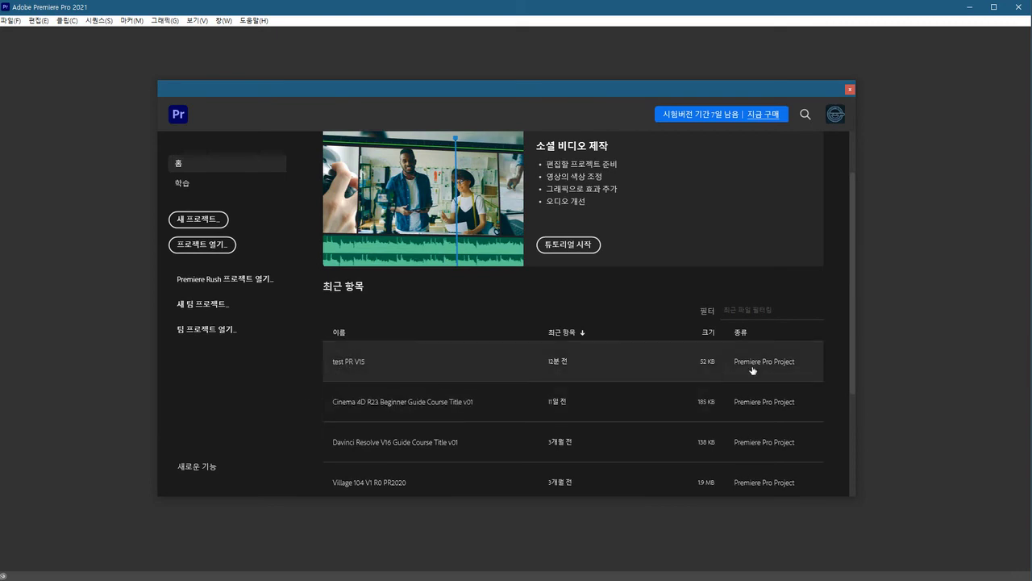
pyautogui.click(363, 362)
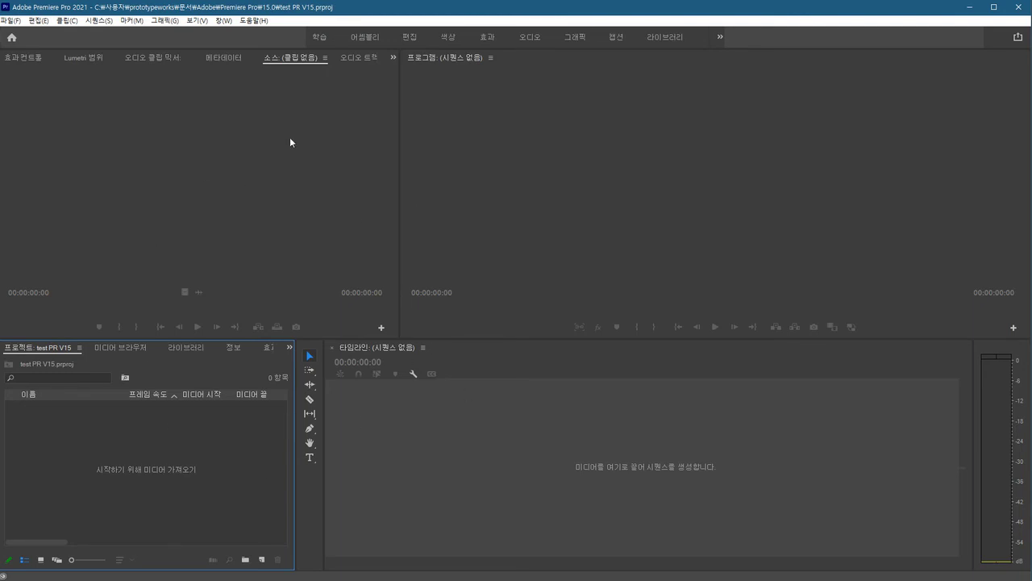
# Open the hidden settings Console and filter its list to 'lang'.
pyautogui.click(452, 442)
pyautogui.hotkey('ctrl', 'n')
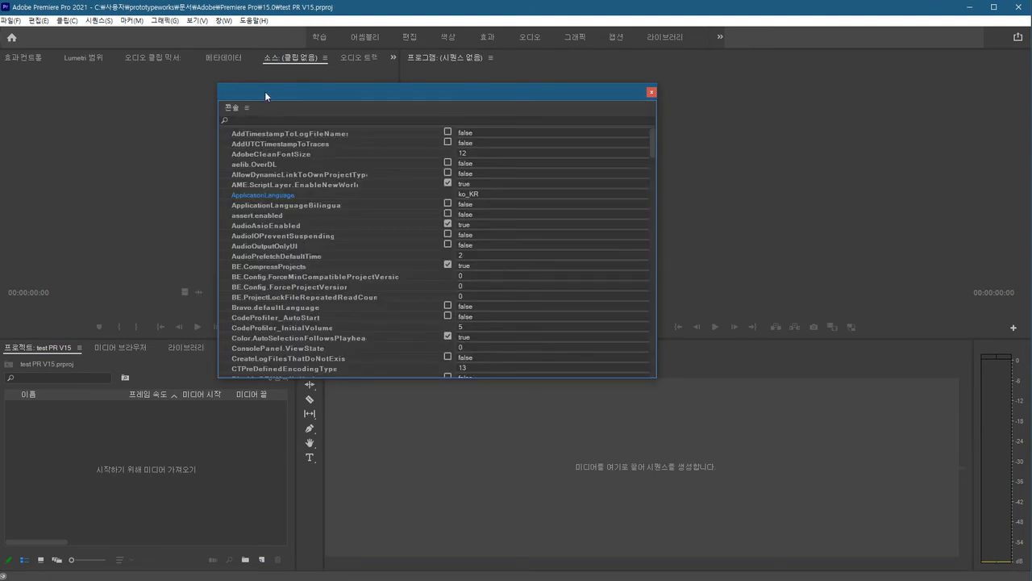
pyautogui.moveTo(265, 92); pyautogui.dragTo(307, 114)
pyautogui.click(284, 144)
pyautogui.write('lang')
pyautogui.press('Return')
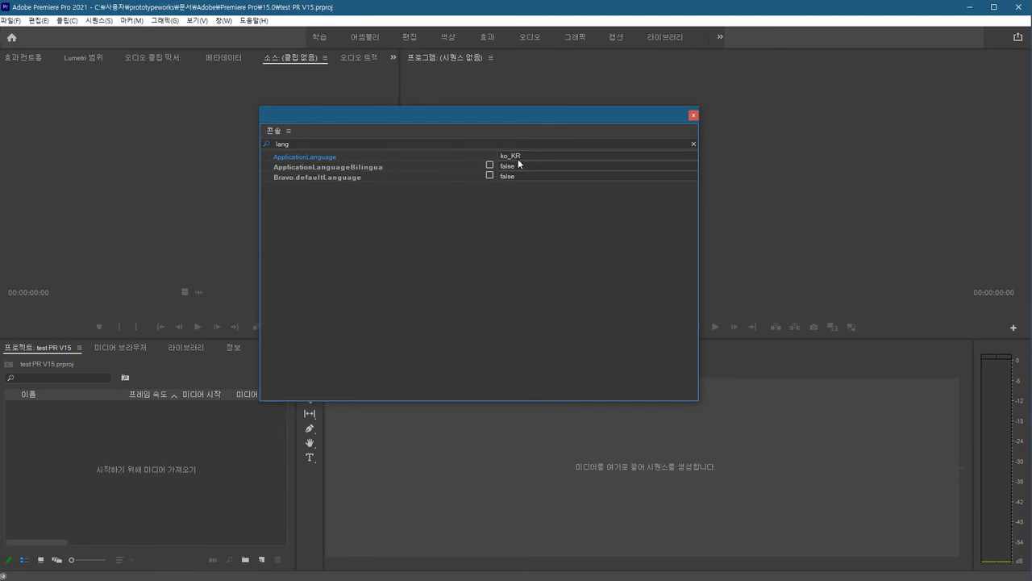
# Change ApplicationLanguage from ko_KR to en_US and close the Console.
pyautogui.click(521, 156)
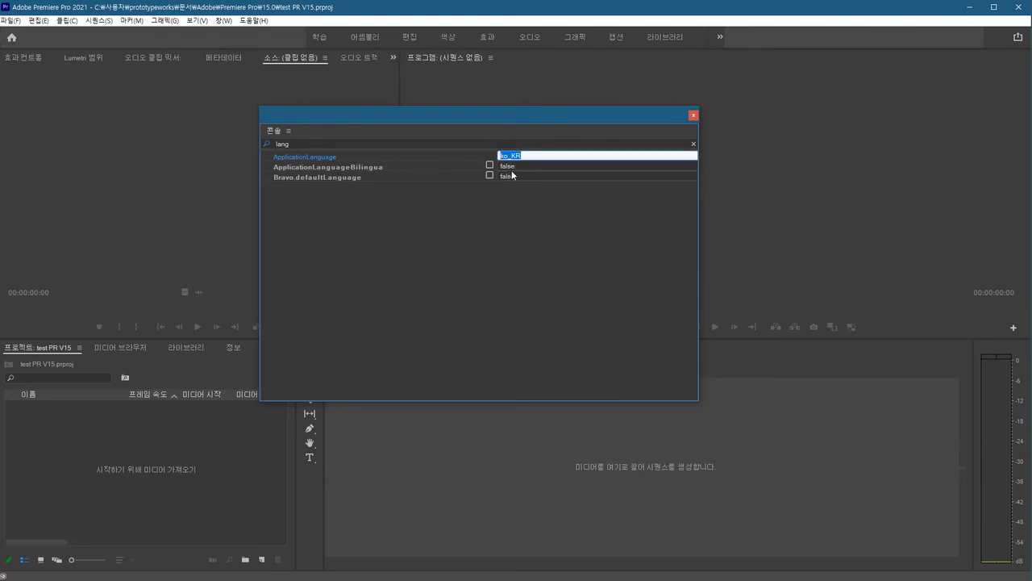
pyautogui.write('en_US')
pyautogui.click(557, 218)
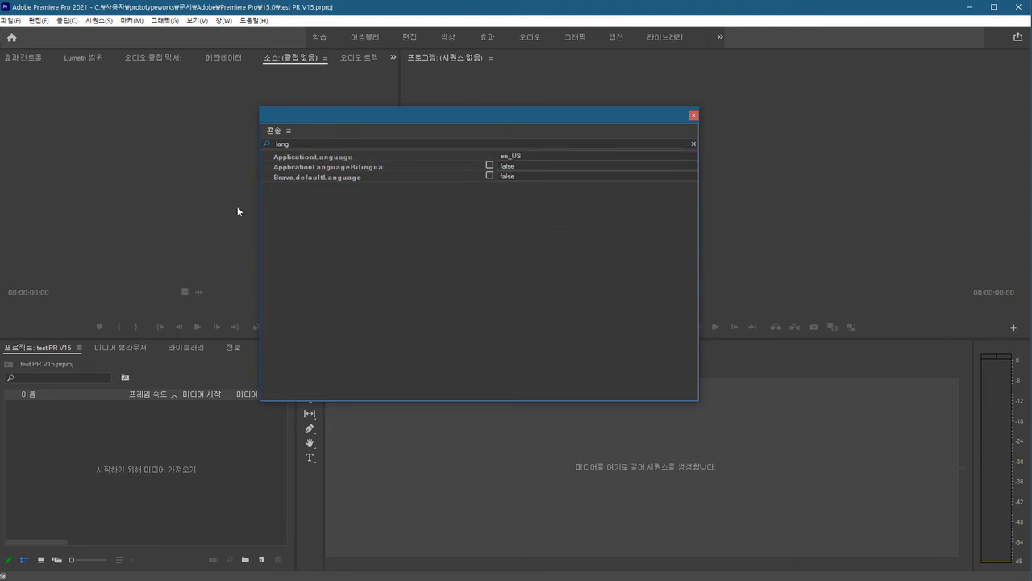
pyautogui.click(693, 117)
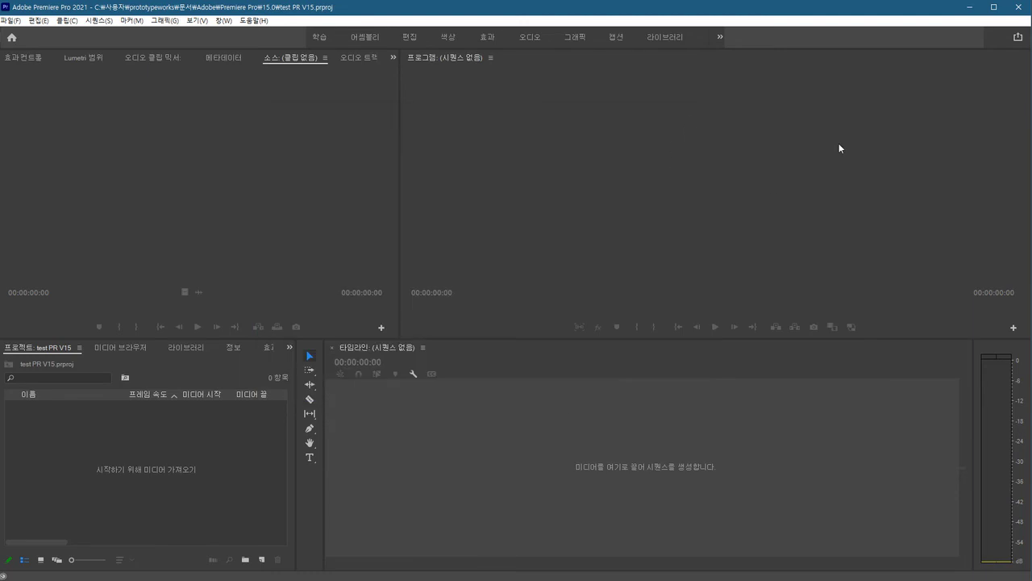
# Quit and relaunch Premiere Pro, then reopen test PR V15 with the English interface.
pyautogui.click(1020, 6)
pyautogui.click(310, 312)
pyautogui.doubleClick(224, 276)
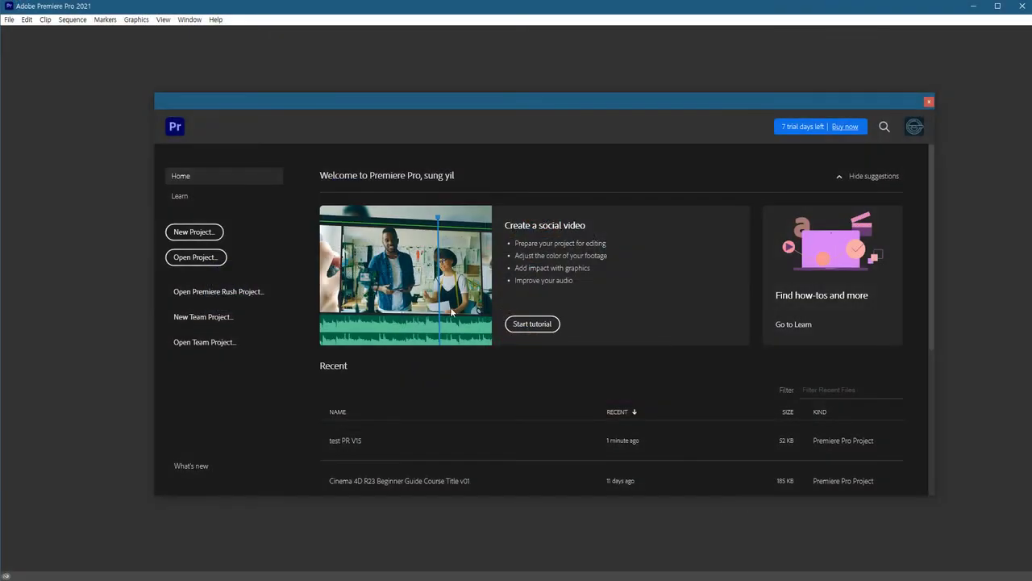
pyautogui.click(355, 443)
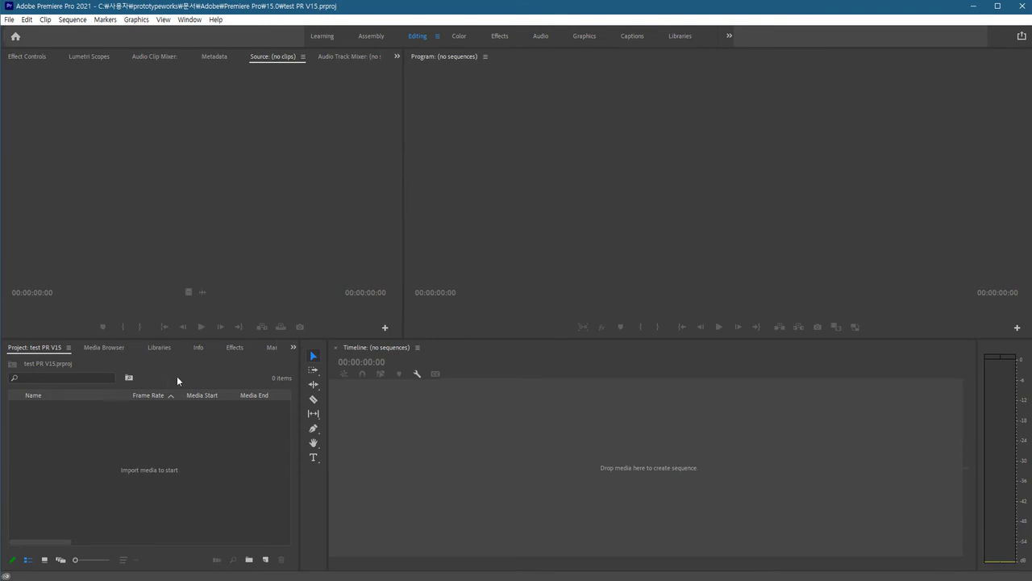
# Reopen the Console filtered to 'lang' and confirm ApplicationLanguage is still en_US.
pyautogui.click(225, 362)
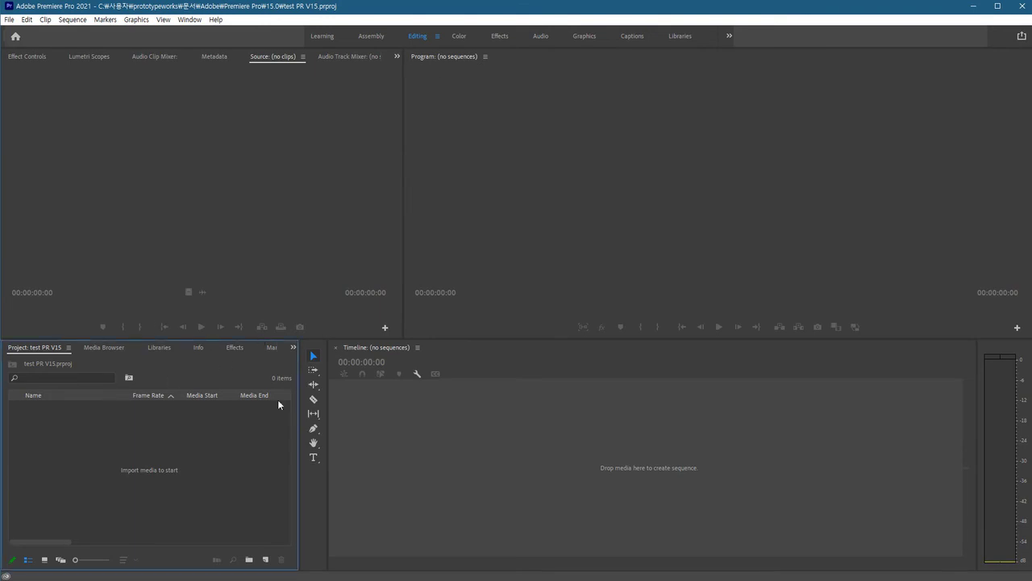
pyautogui.doubleClick(257, 437)
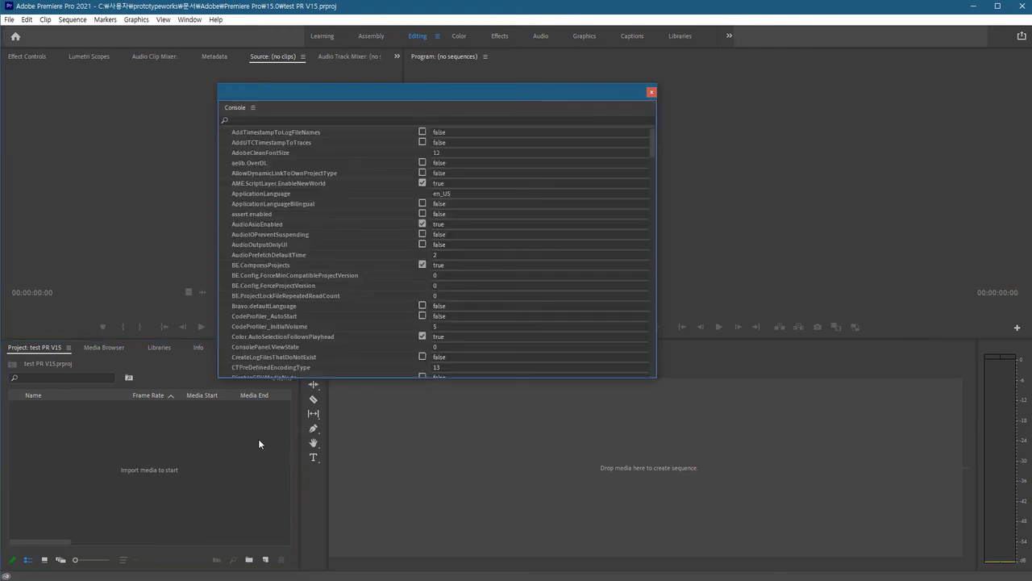
pyautogui.moveTo(387, 102); pyautogui.dragTo(469, 160)
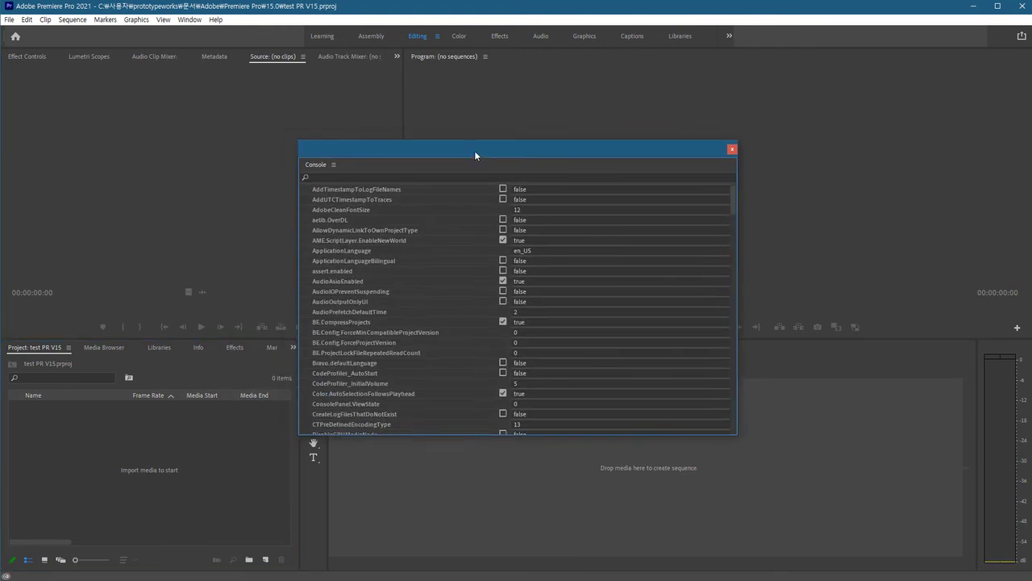
pyautogui.click(326, 179)
pyautogui.write('lang')
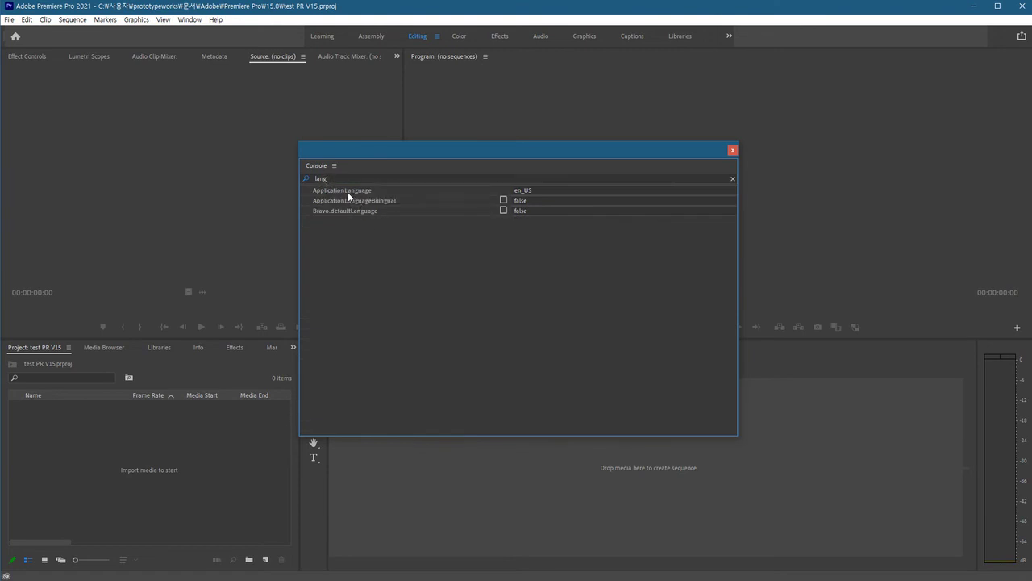
pyautogui.click(520, 191)
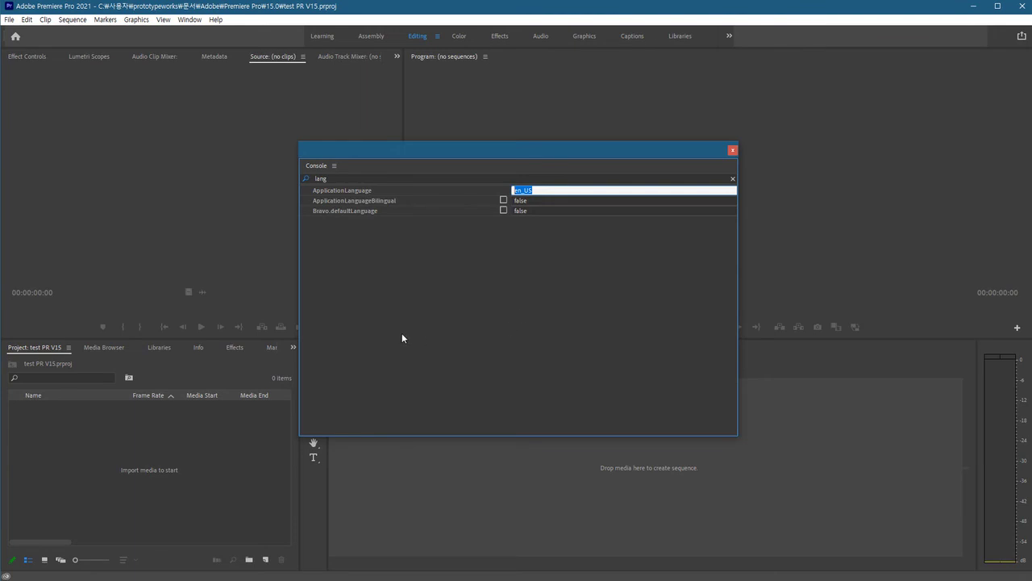
pyautogui.click(515, 321)
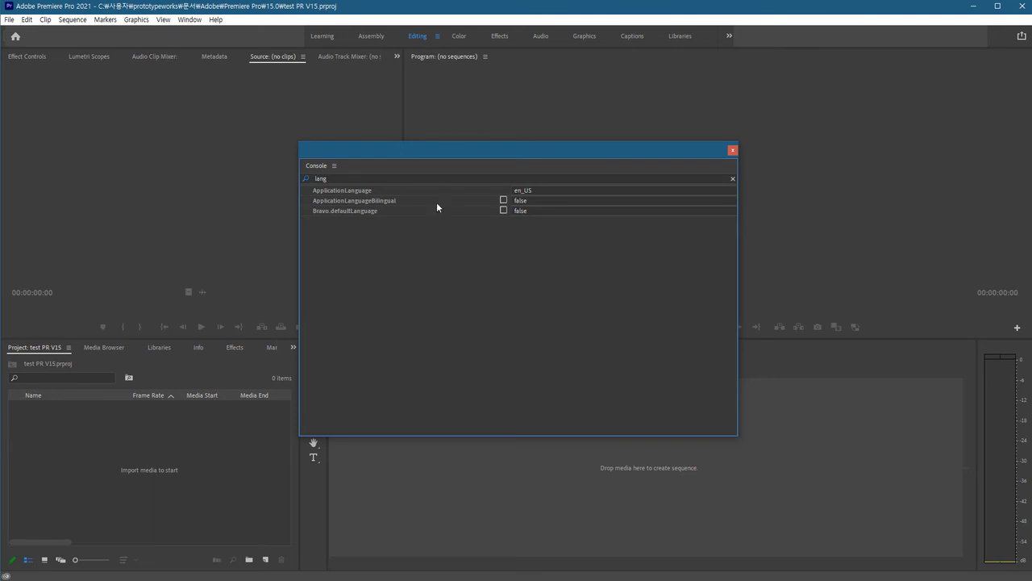
# Replace the search with 'font' to list AdobeCleanFontSize 12 and UseAdobeCleanFont true.
pyautogui.click(342, 175)
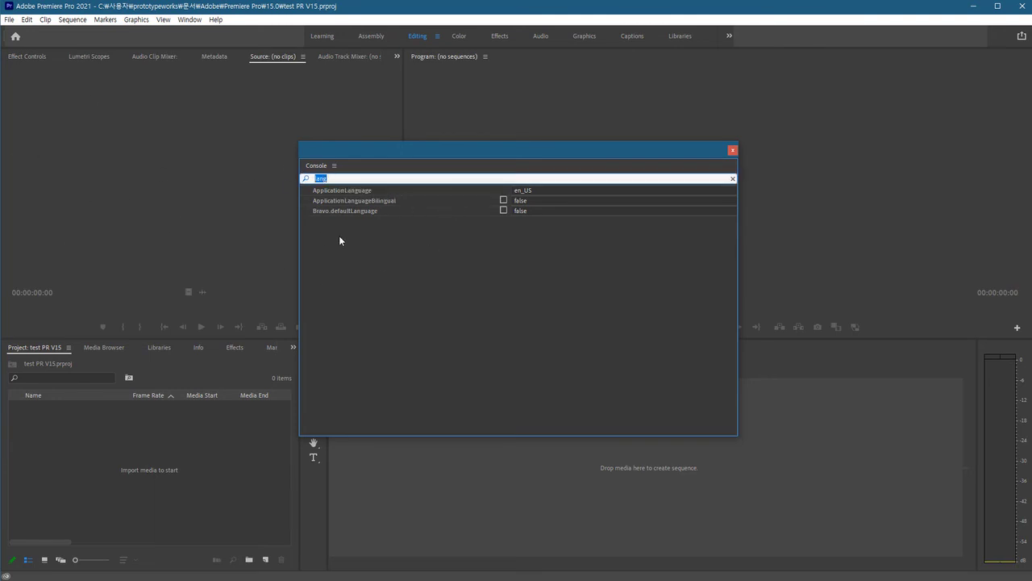
pyautogui.write('font')
pyautogui.press('Return')
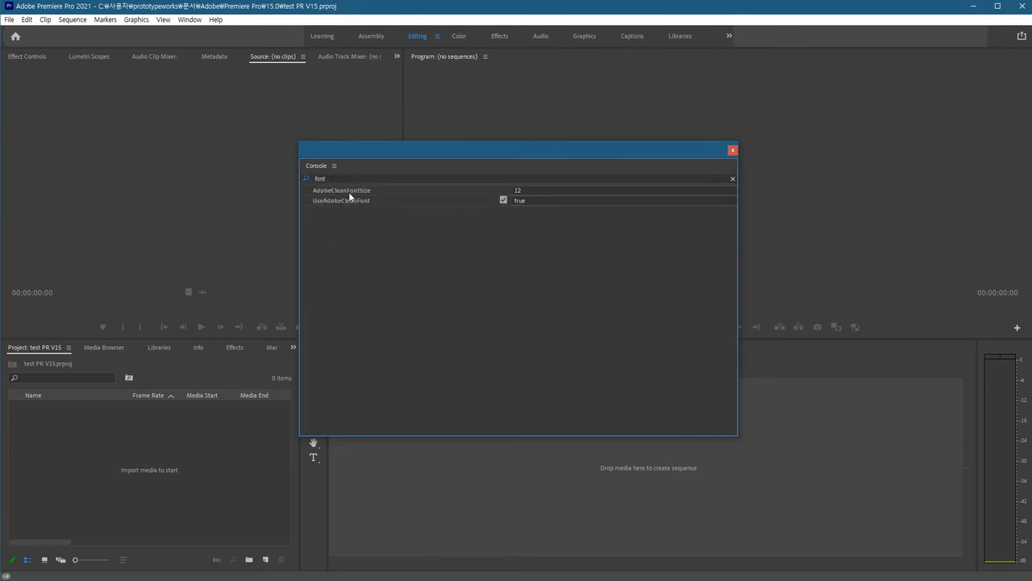
# Change the AdobeCleanFontSize value from 12 to 14 and close the Console.
pyautogui.click(529, 192)
pyautogui.doubleClick(530, 191)
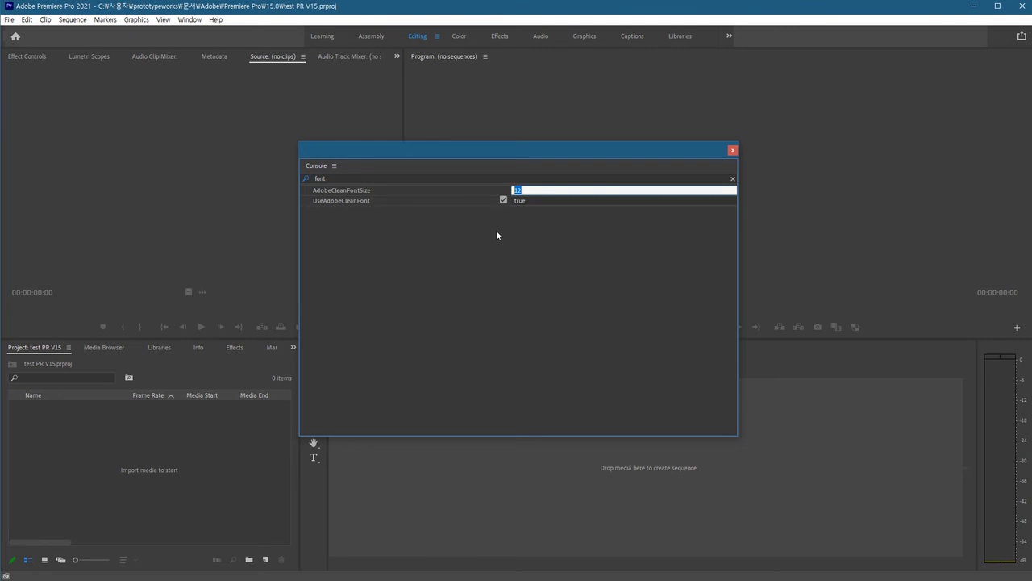
pyautogui.write('14')
pyautogui.press('Return')
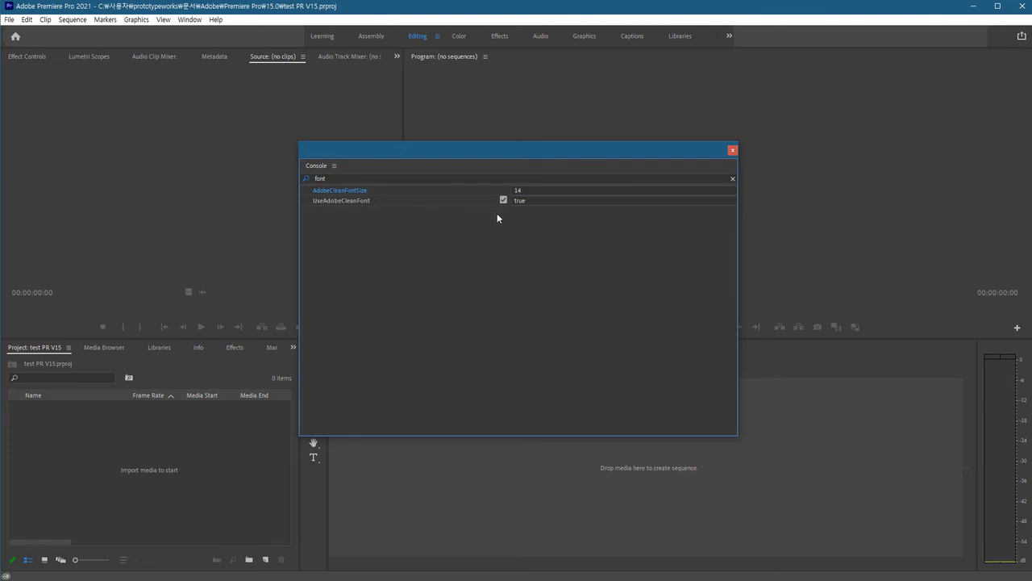
pyautogui.click(732, 150)
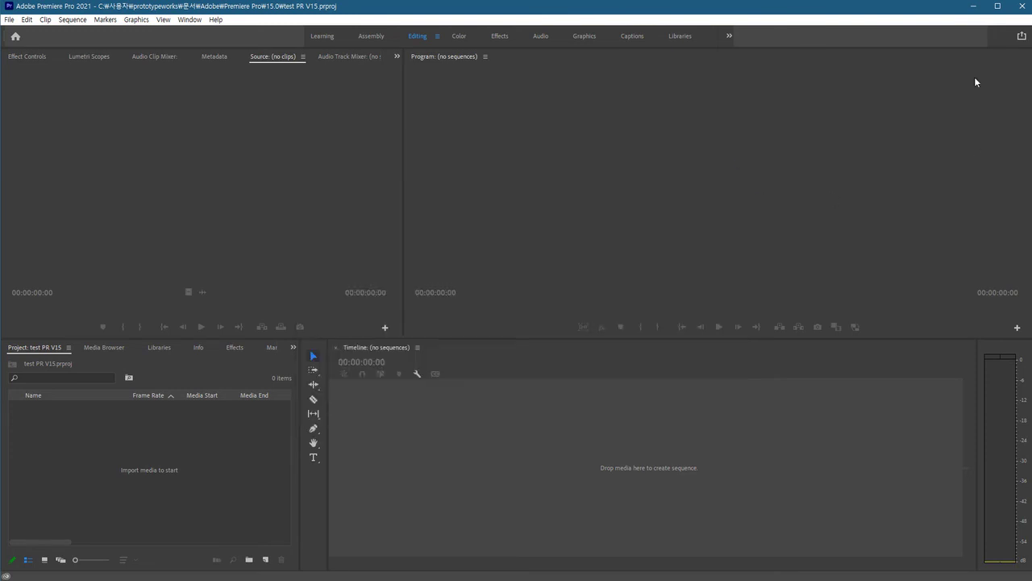
# Restart Premiere Pro to apply the new font size and reopen test PR V15.
pyautogui.click(1021, 7)
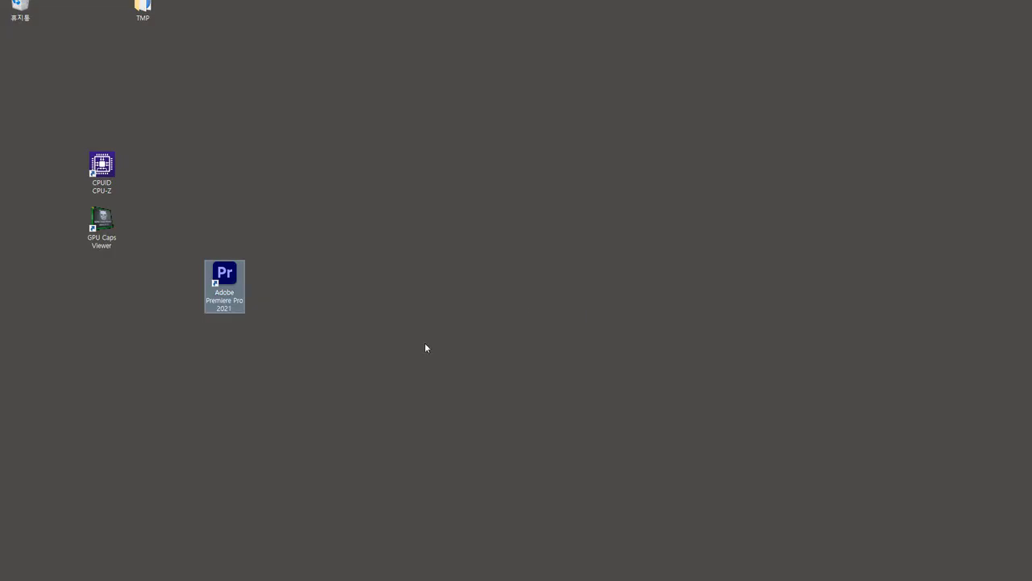
pyautogui.click(227, 271)
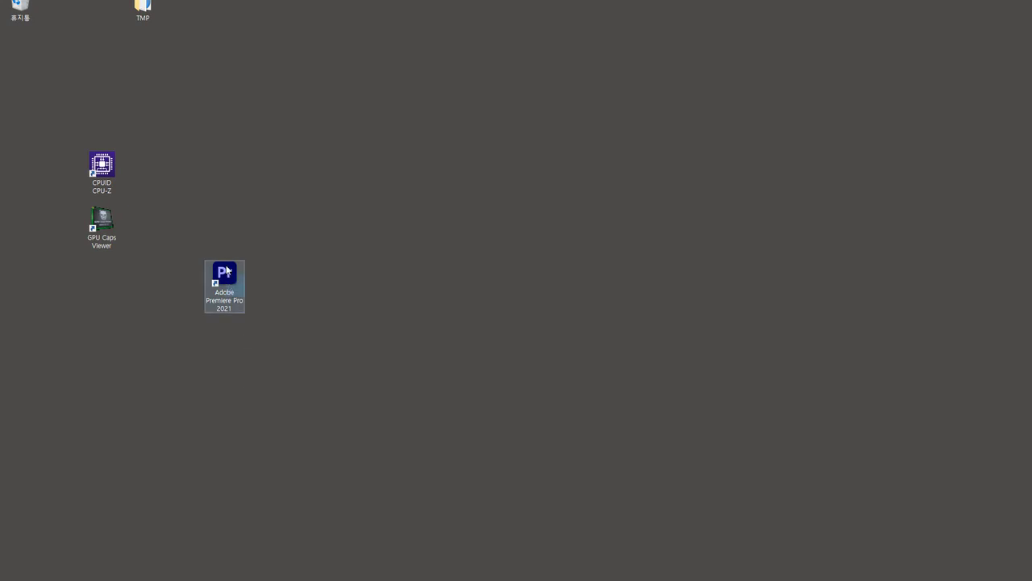
pyautogui.doubleClick(228, 271)
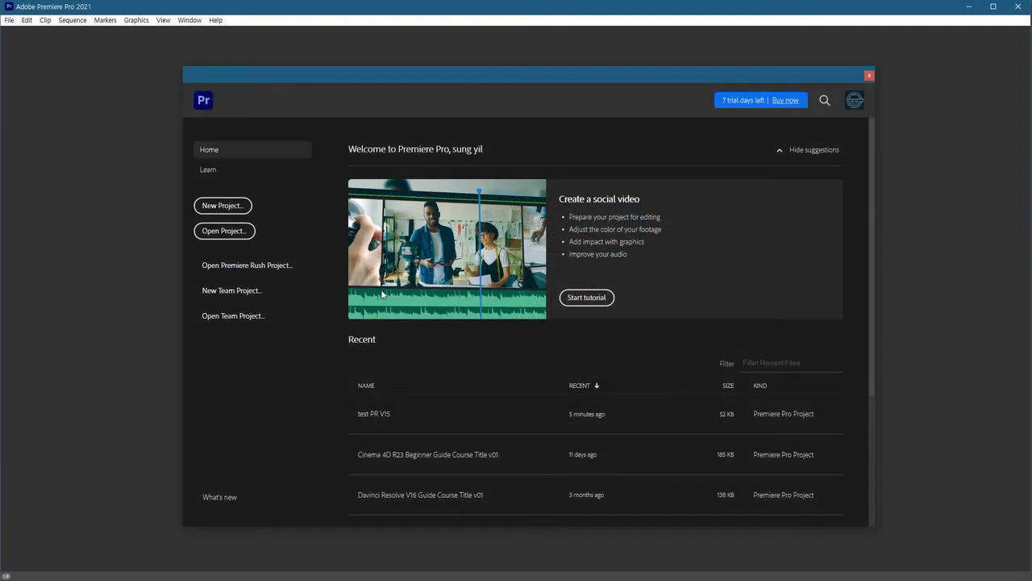
pyautogui.click(391, 415)
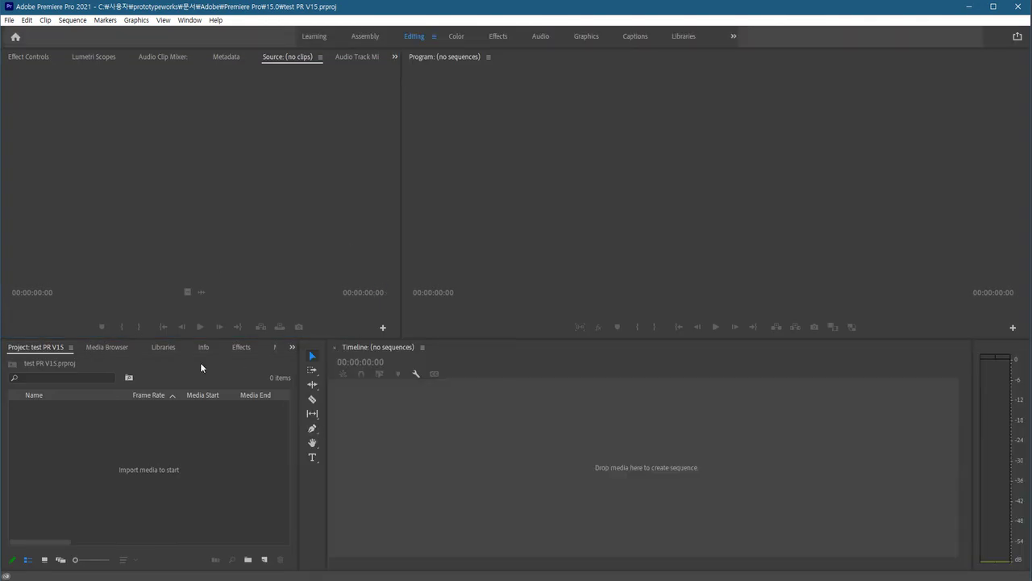
pyautogui.click(166, 415)
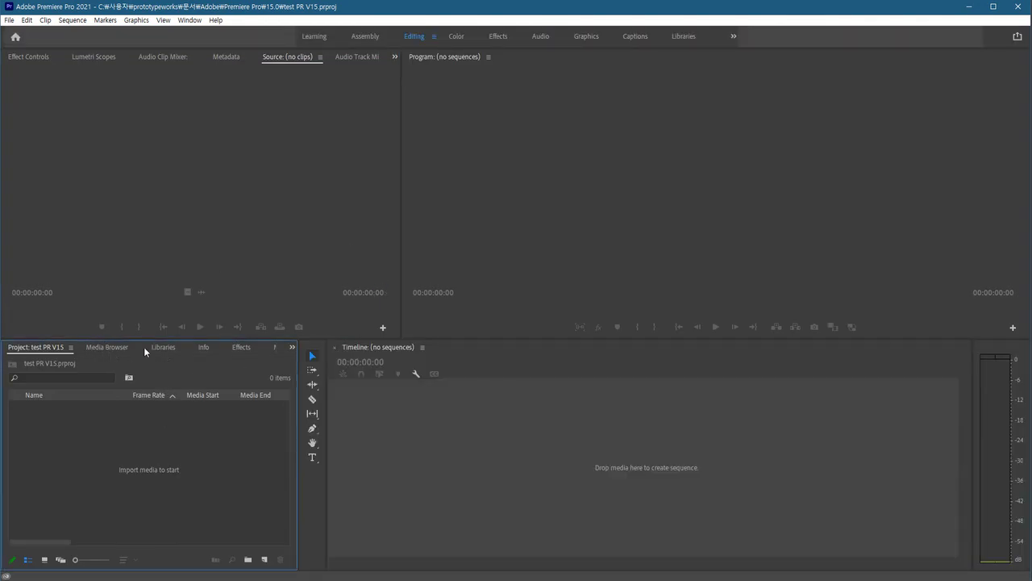
# Filter the Console settings list to 'font'.
pyautogui.click(457, 484)
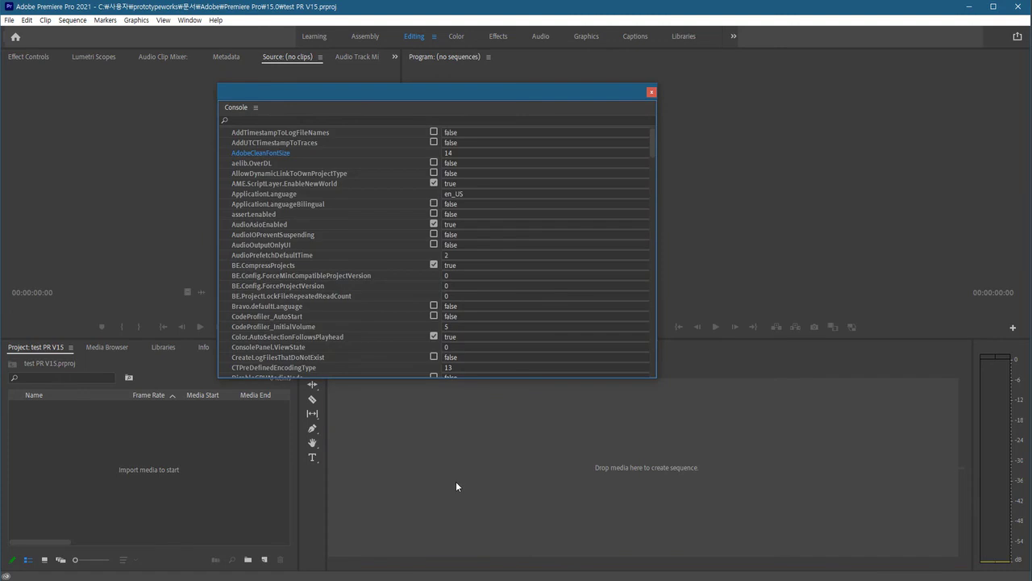
pyautogui.click(269, 120)
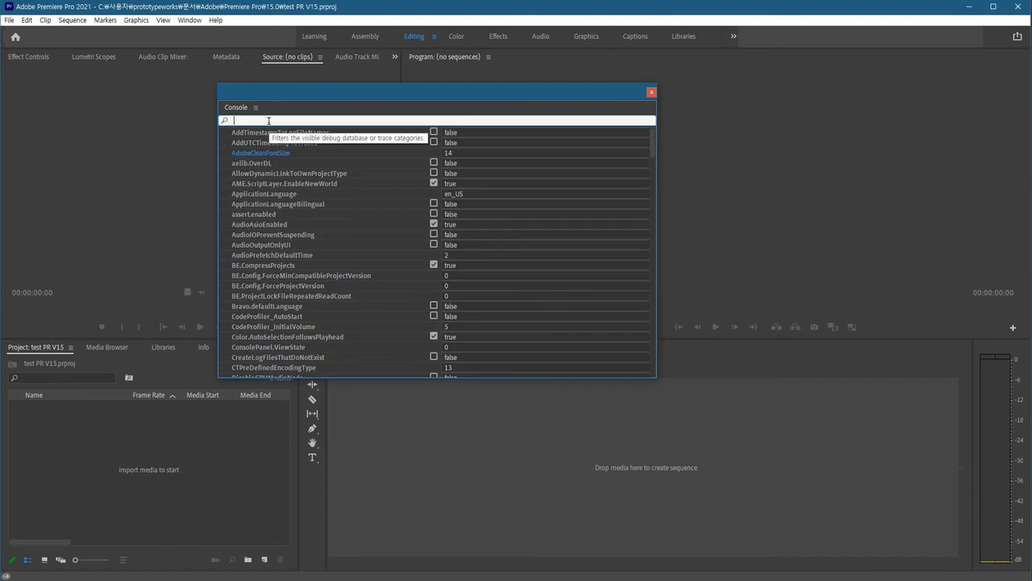
pyautogui.write('font')
pyautogui.press('Return')
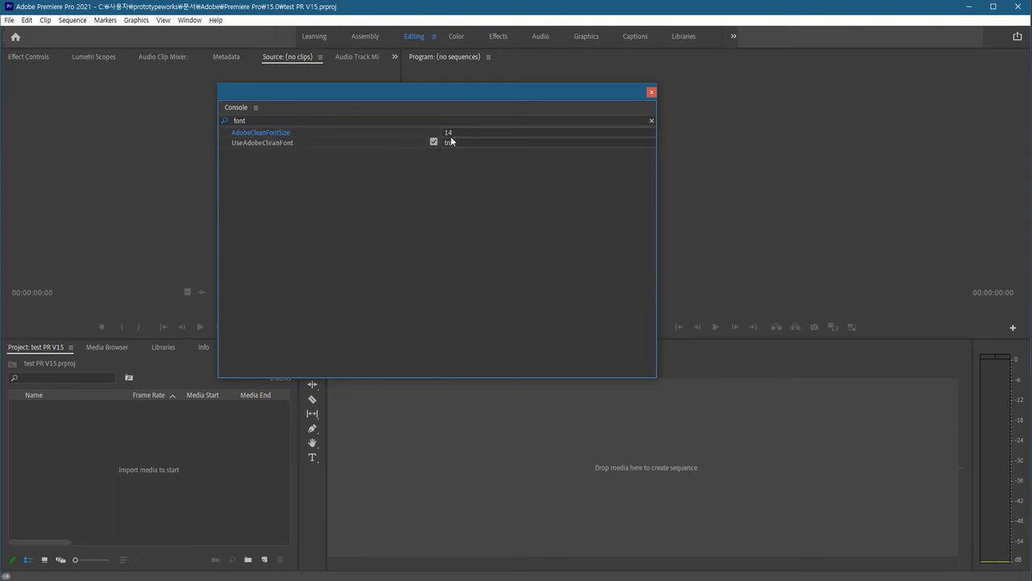
# Set AdobeCleanFontSize to 15 and close the Console.
pyautogui.click(449, 133)
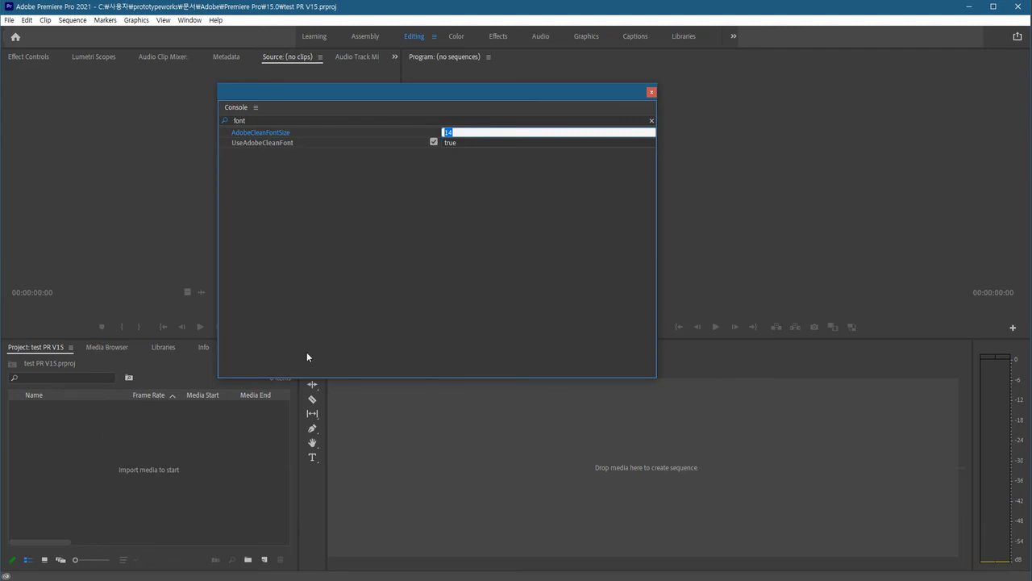
pyautogui.press('Return')
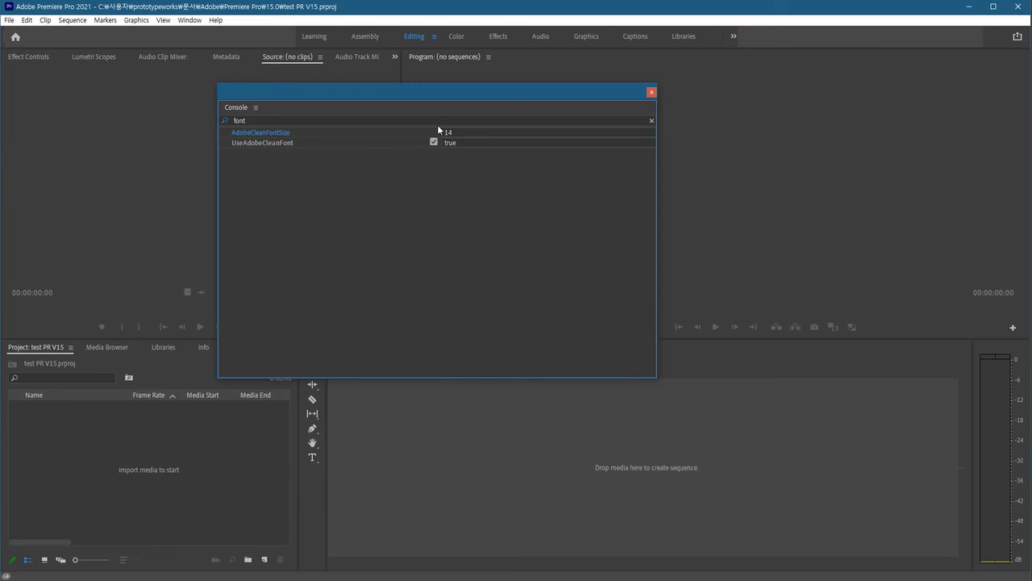
pyautogui.click(479, 135)
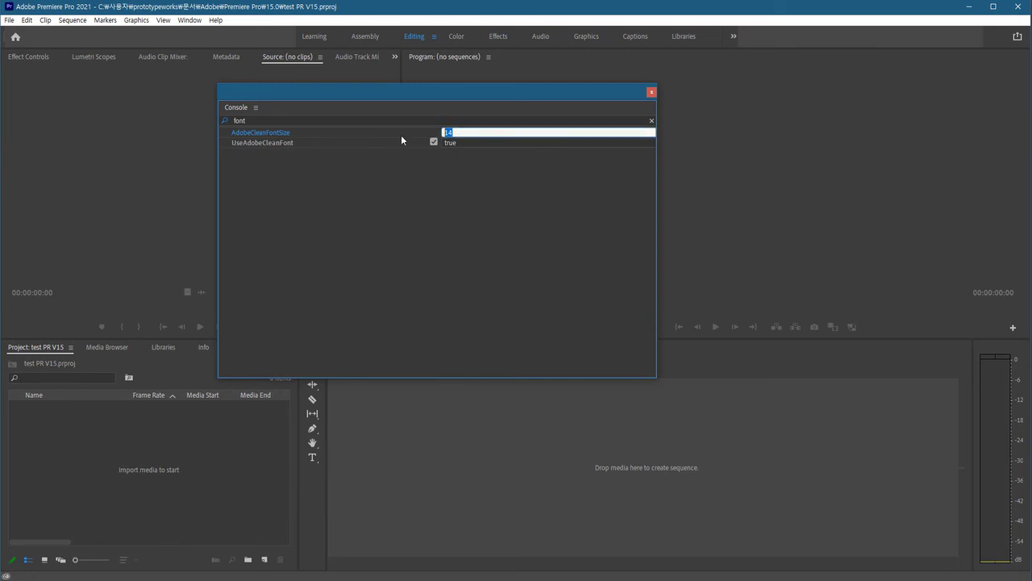
pyautogui.write('15')
pyautogui.press('Return')
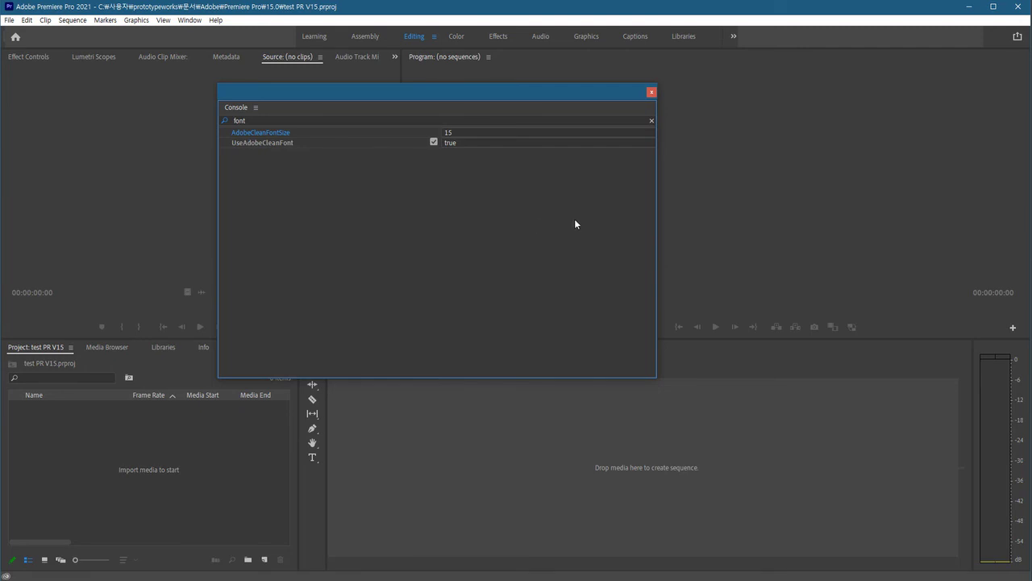
pyautogui.click(651, 93)
pyautogui.click(280, 175)
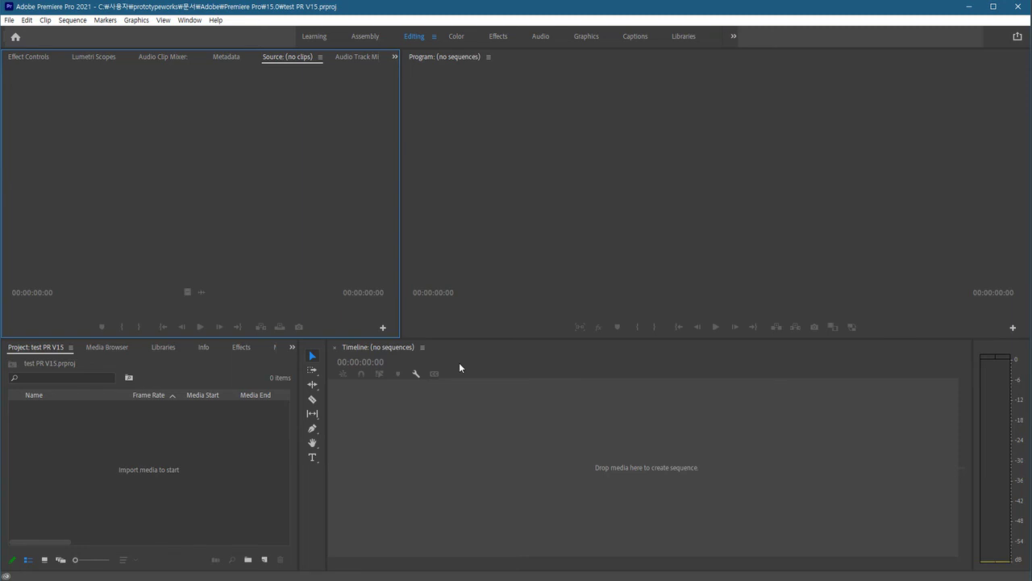
pyautogui.click(154, 433)
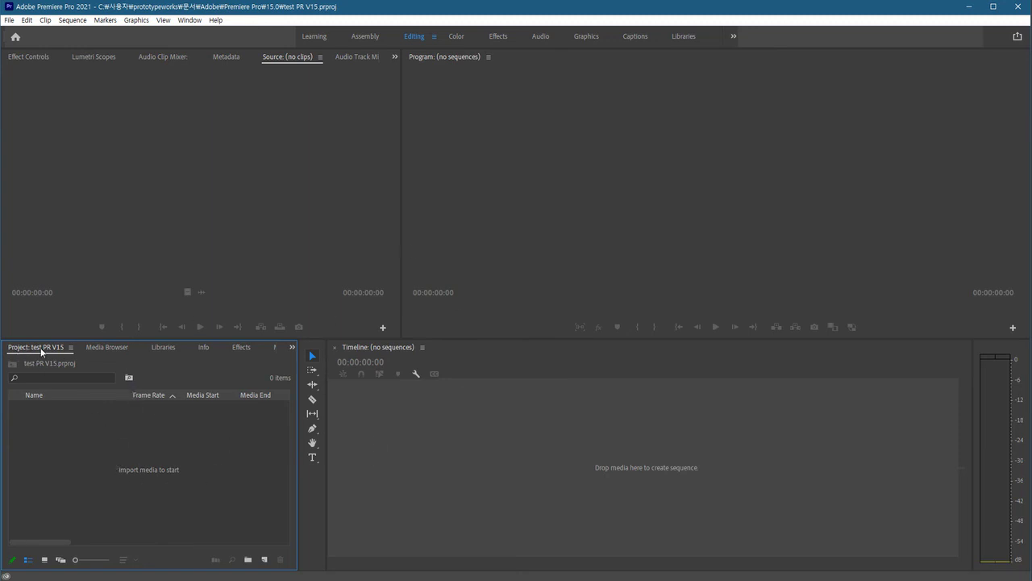
# Look through the Media Browser, Libraries, Info and Effects tabs, then return to Project.
pyautogui.click(112, 347)
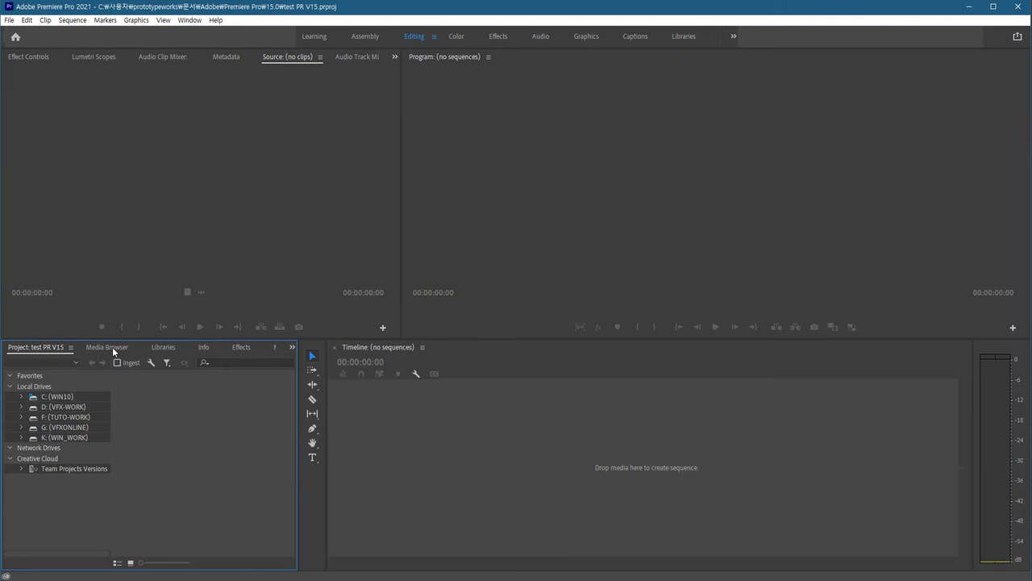
pyautogui.click(165, 349)
pyautogui.click(206, 348)
pyautogui.click(241, 348)
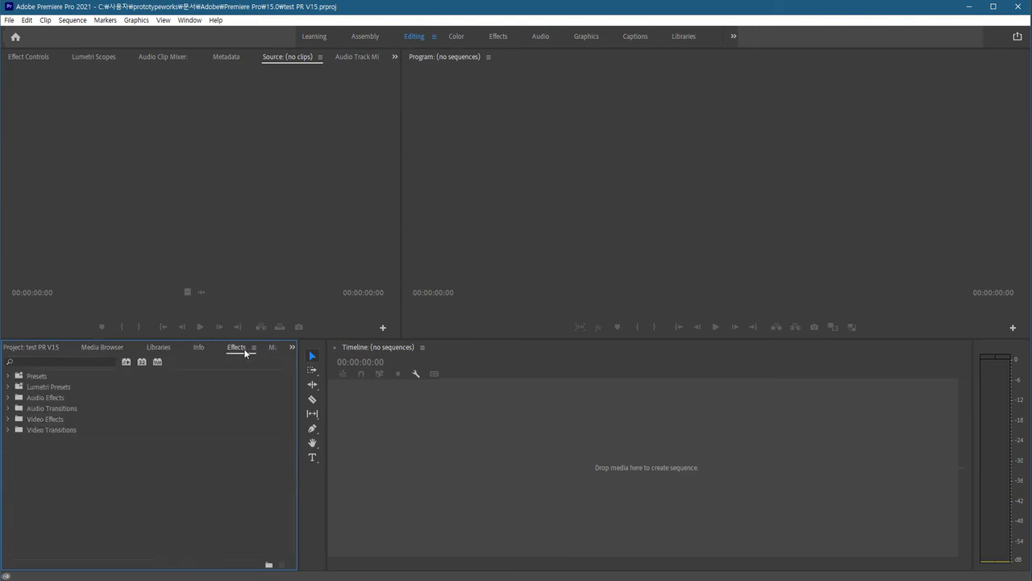
pyautogui.click(24, 348)
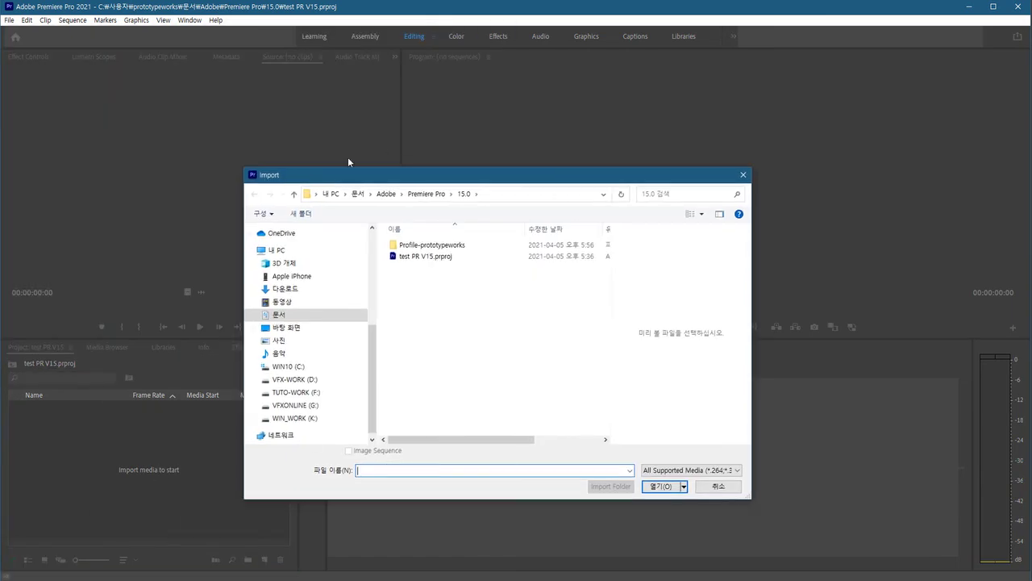
# Cancel Import, try Import… from the Project panel menu, then reopen Import by double-clicking the panel.
pyautogui.click(717, 487)
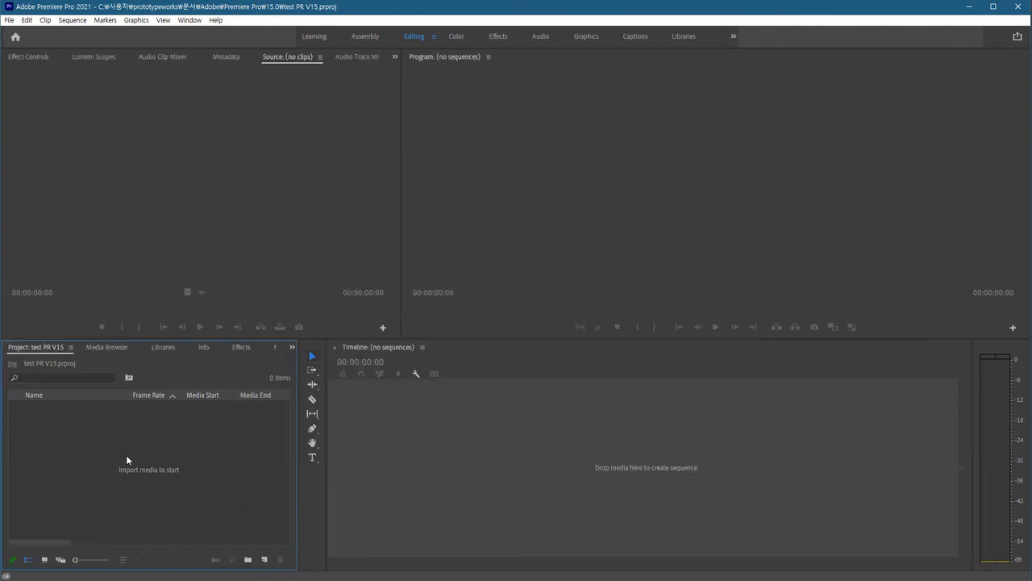
pyautogui.rightClick(142, 425)
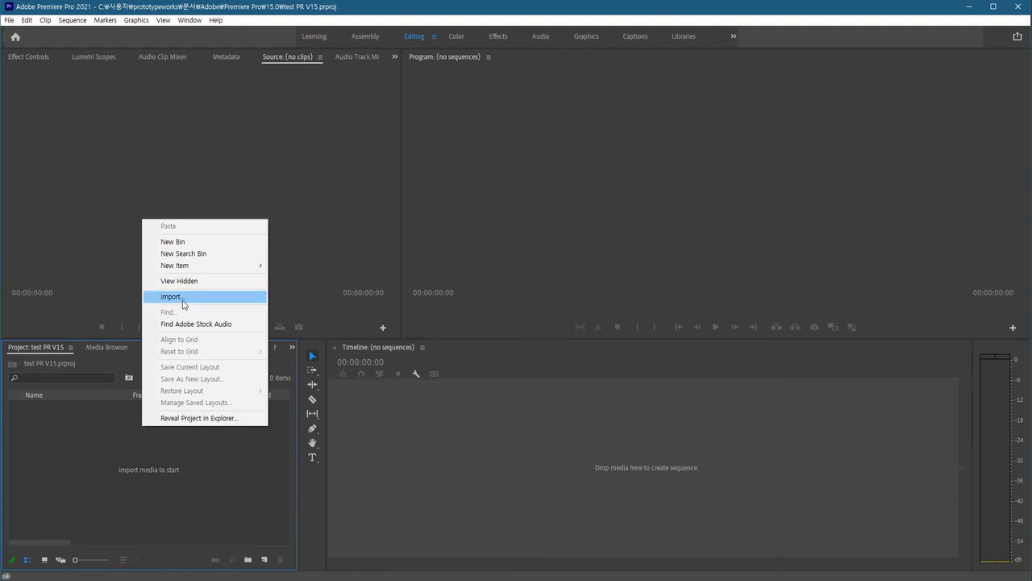
pyautogui.click(183, 298)
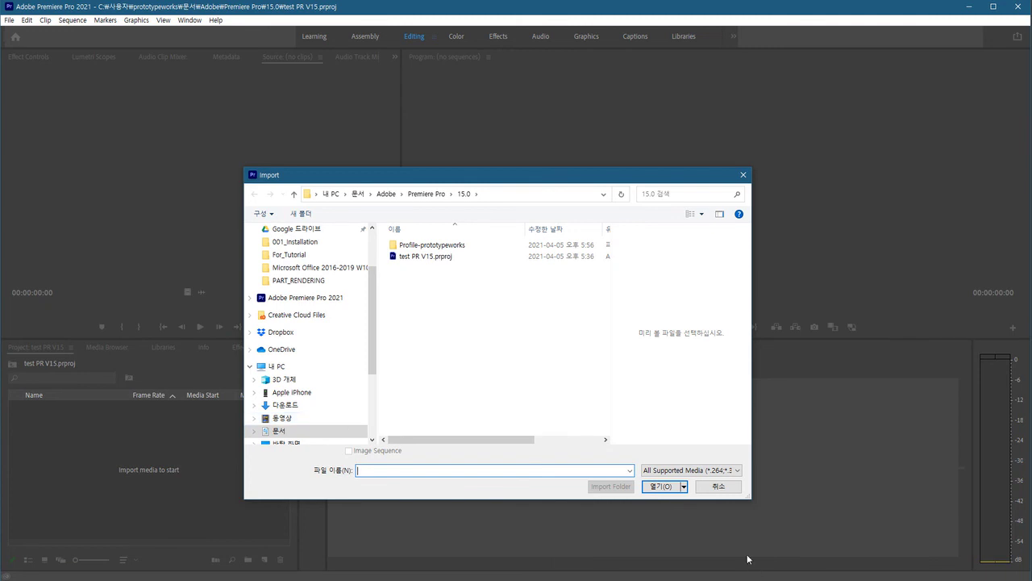
pyautogui.click(702, 486)
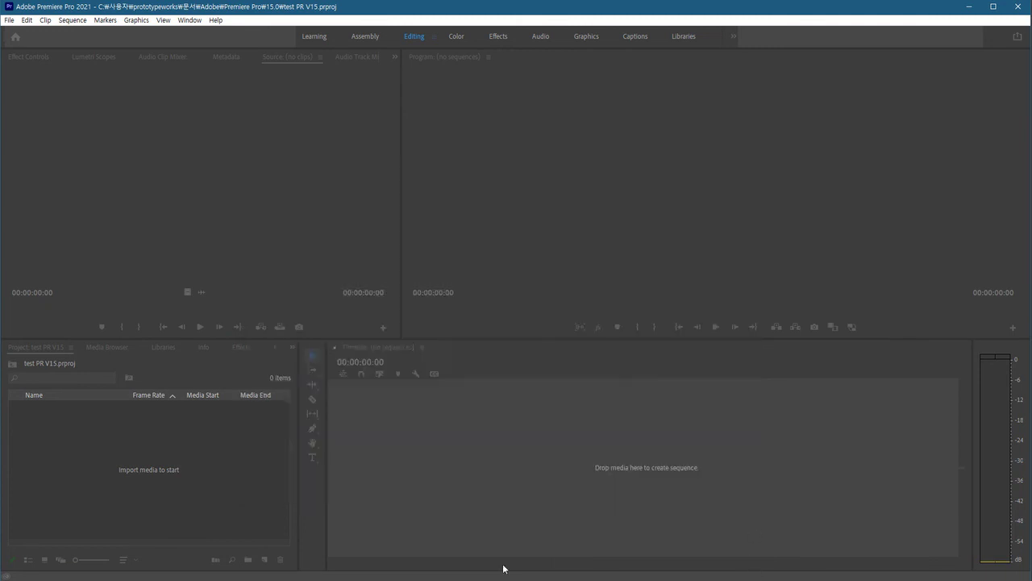
pyautogui.doubleClick(150, 453)
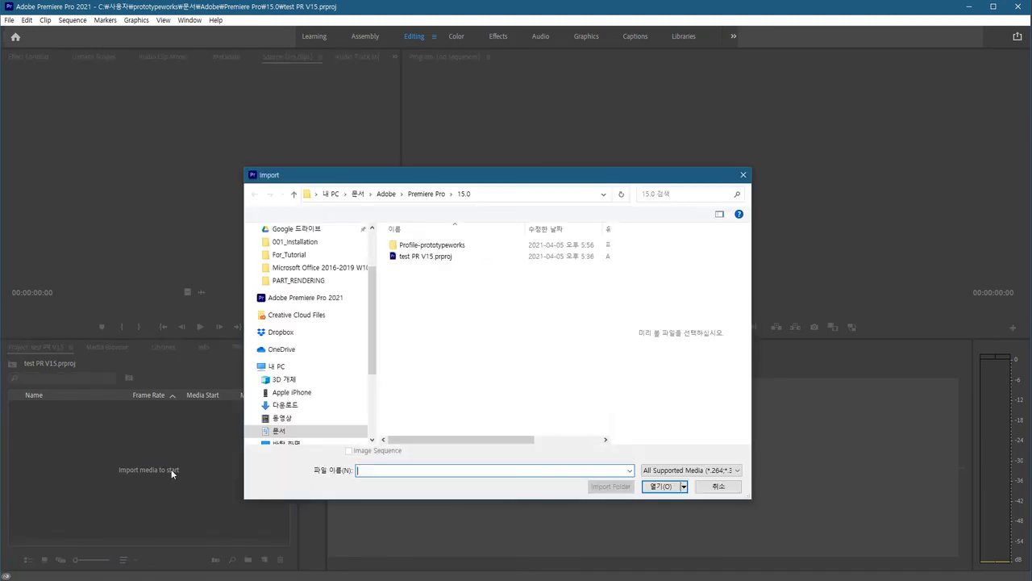
pyautogui.click(495, 192)
# Browse from the F: root to PR2021_PROJECT > PART1_Clips > 001_Clips.
pyautogui.write('\\\\')
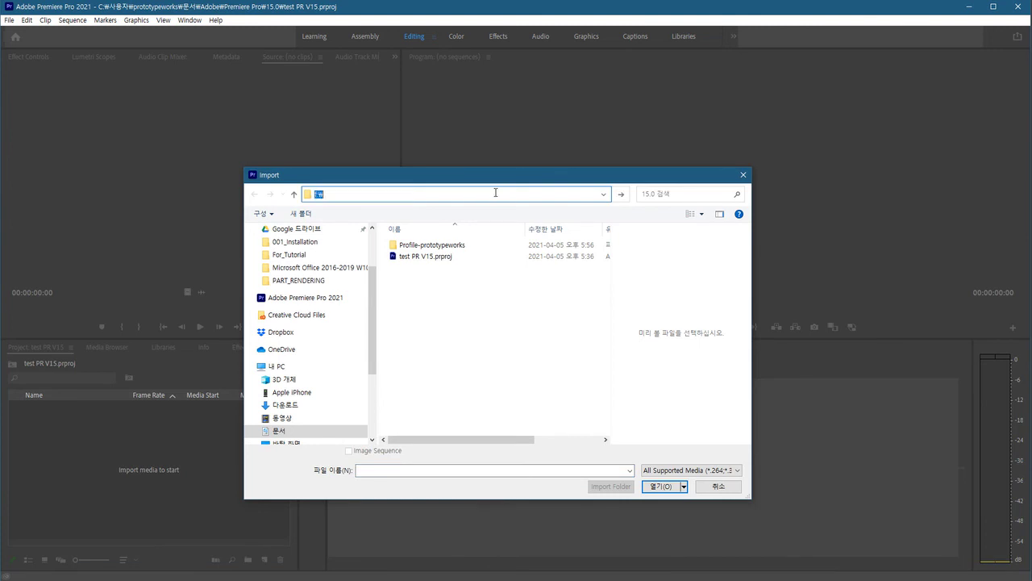
pyautogui.press('Return')
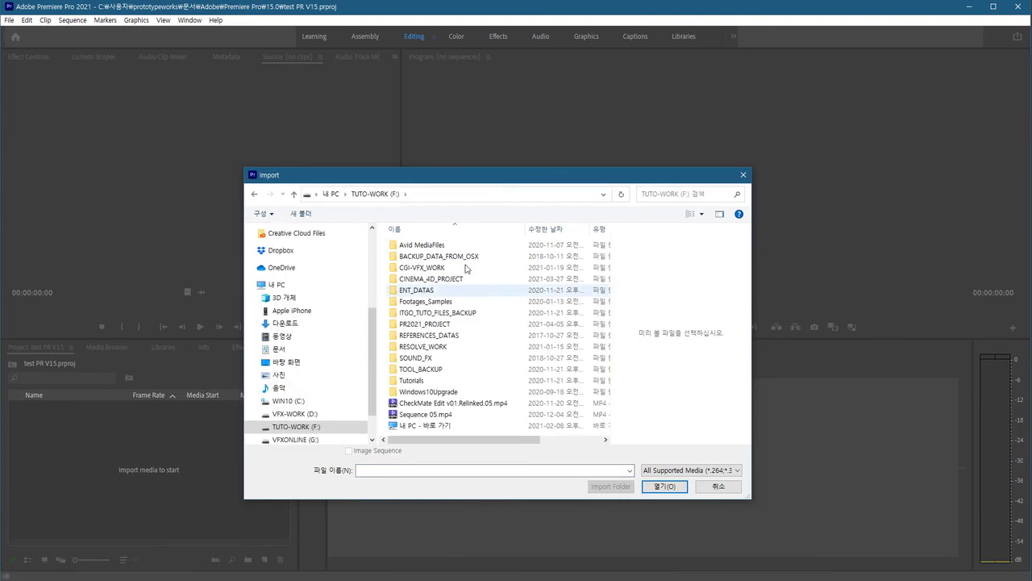
pyautogui.doubleClick(433, 323)
pyautogui.doubleClick(419, 247)
pyautogui.doubleClick(420, 255)
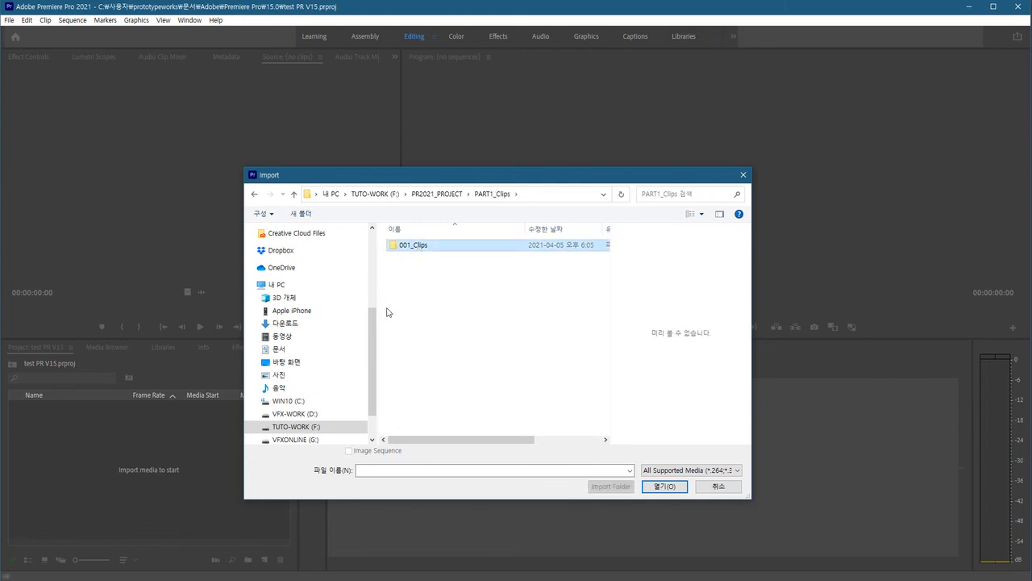
# Preview the Beach, Bullfinch, Sea and Pexels clips one by one.
pyautogui.click(425, 262)
pyautogui.click(488, 262)
pyautogui.click(487, 327)
pyautogui.click(421, 327)
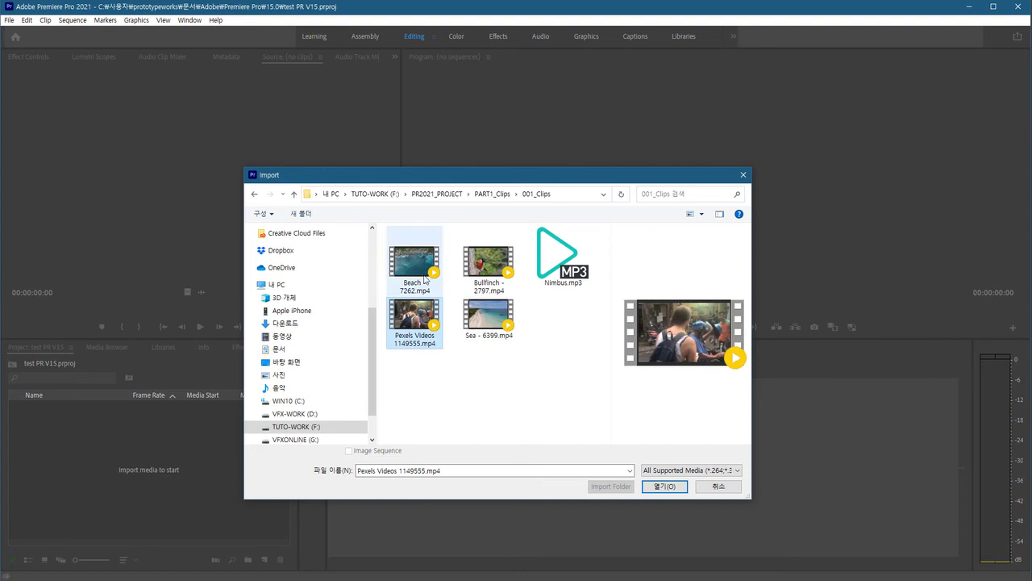
pyautogui.click(488, 319)
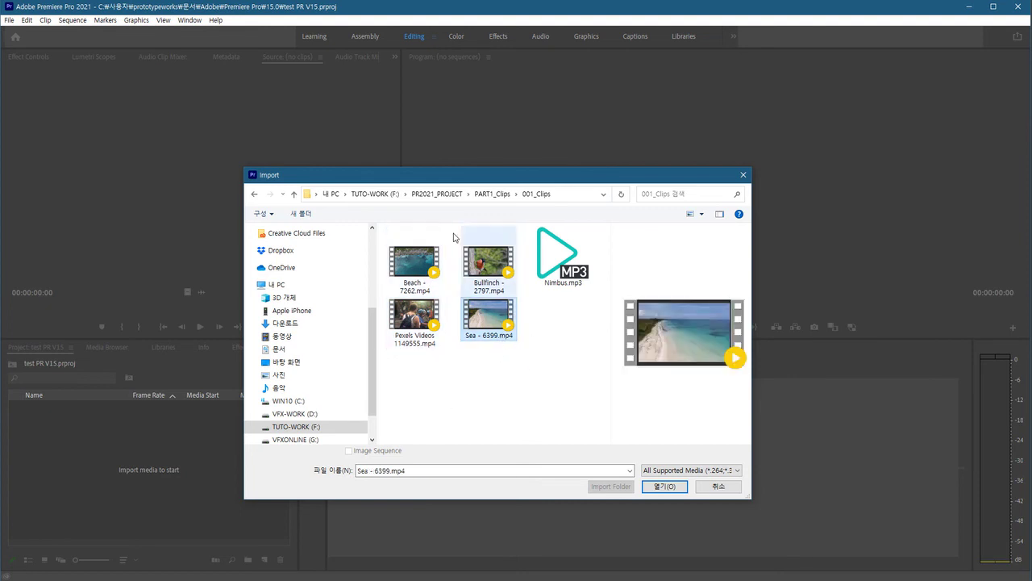
pyautogui.click(480, 381)
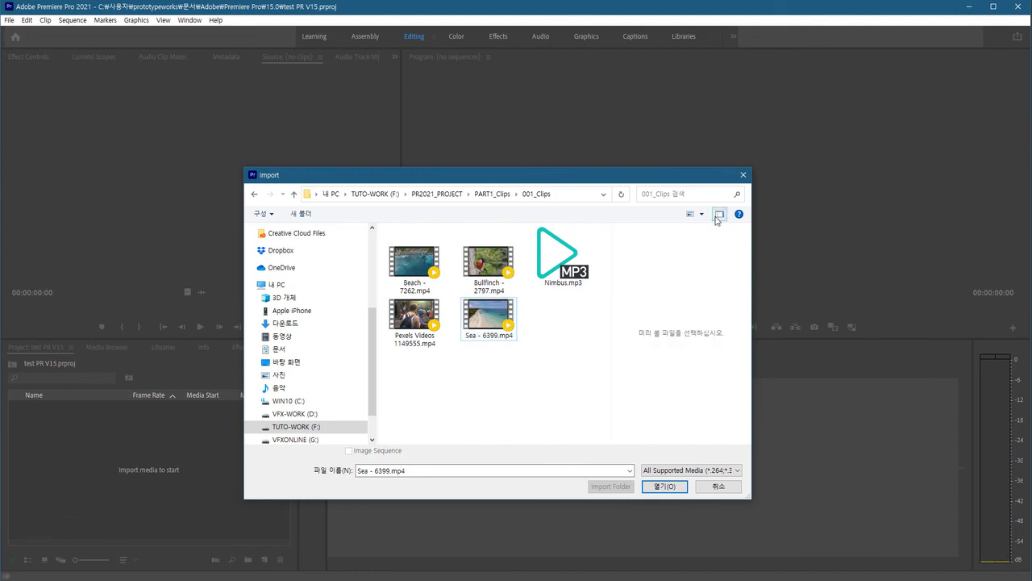
# Try list and extra-large views, then settle on Medium icons for the clips.
pyautogui.click(701, 214)
pyautogui.click(731, 267)
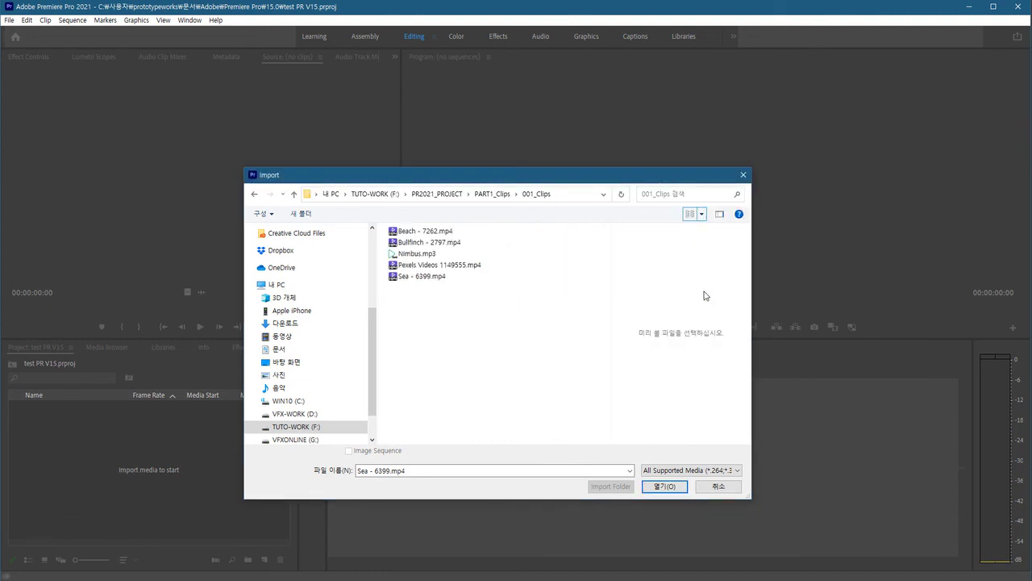
pyautogui.click(701, 214)
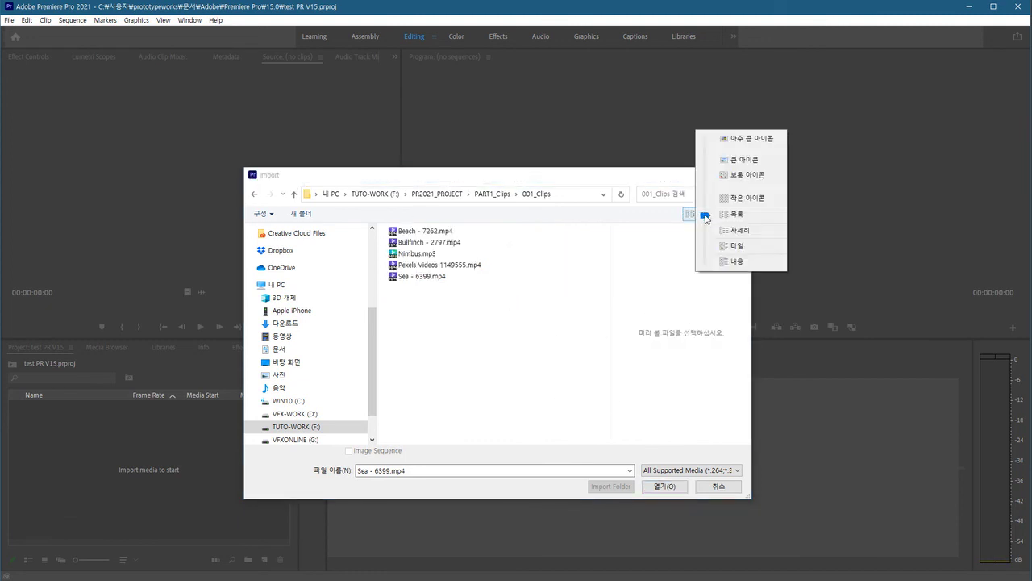
pyautogui.click(751, 140)
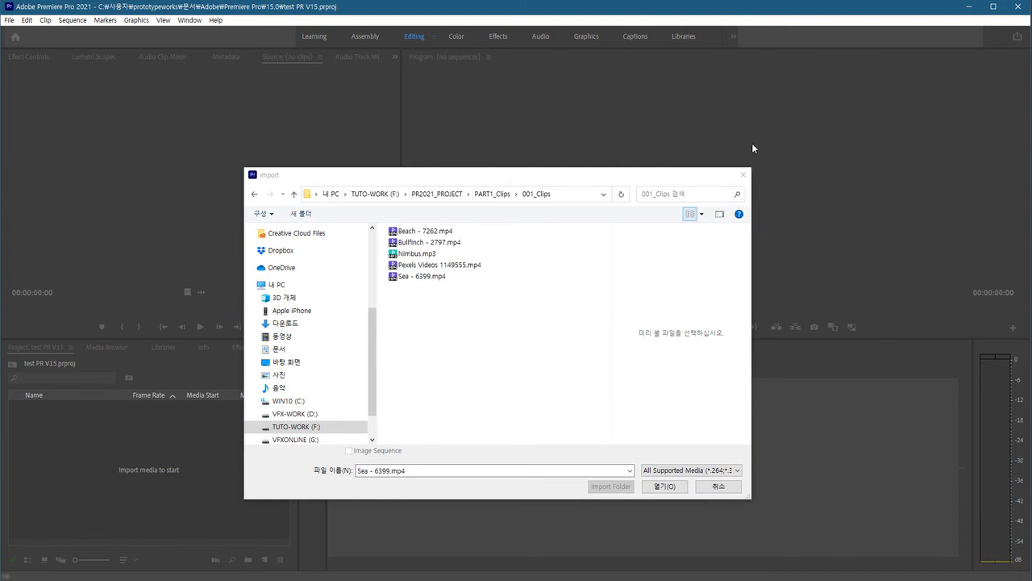
pyautogui.click(701, 214)
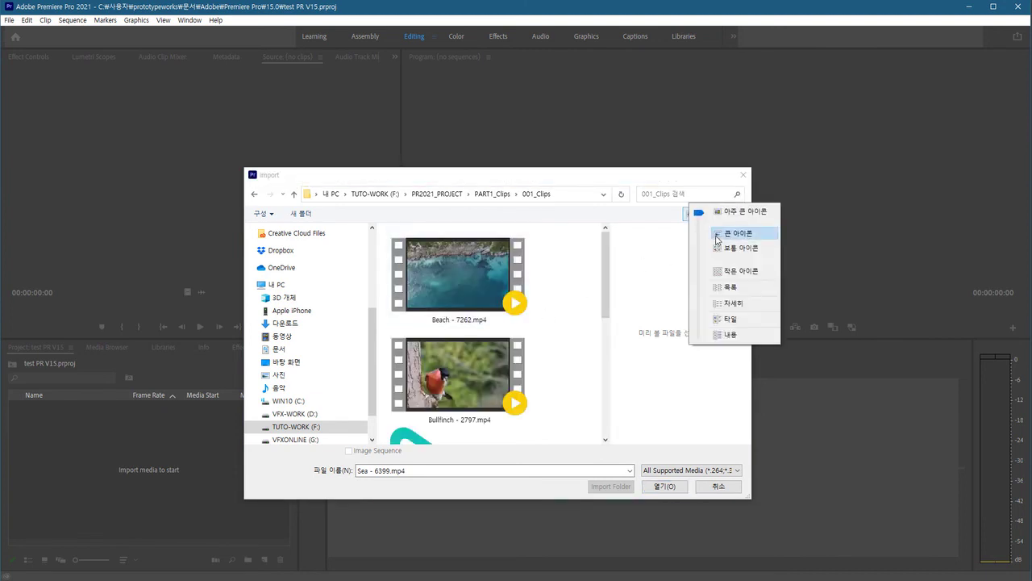
pyautogui.click(726, 248)
pyautogui.click(480, 388)
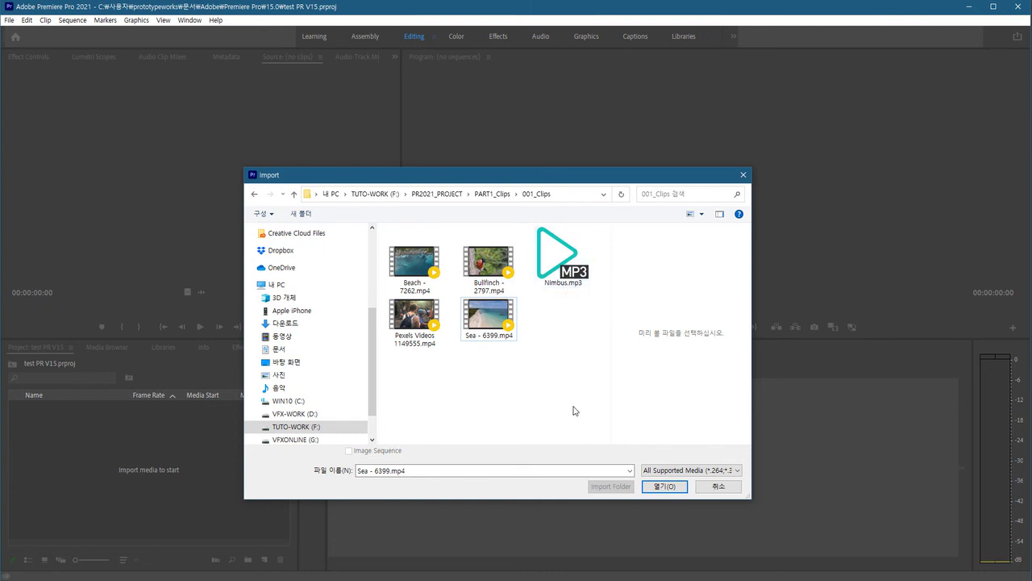
# Import all five 001_Clips files, four MP4s and Nimbus.mp3, then deselect them in the Project panel.
pyautogui.moveTo(595, 395)
pyautogui.mouseDown()
pyautogui.moveTo(584, 347)
pyautogui.moveTo(327, 278)
pyautogui.mouseUp()
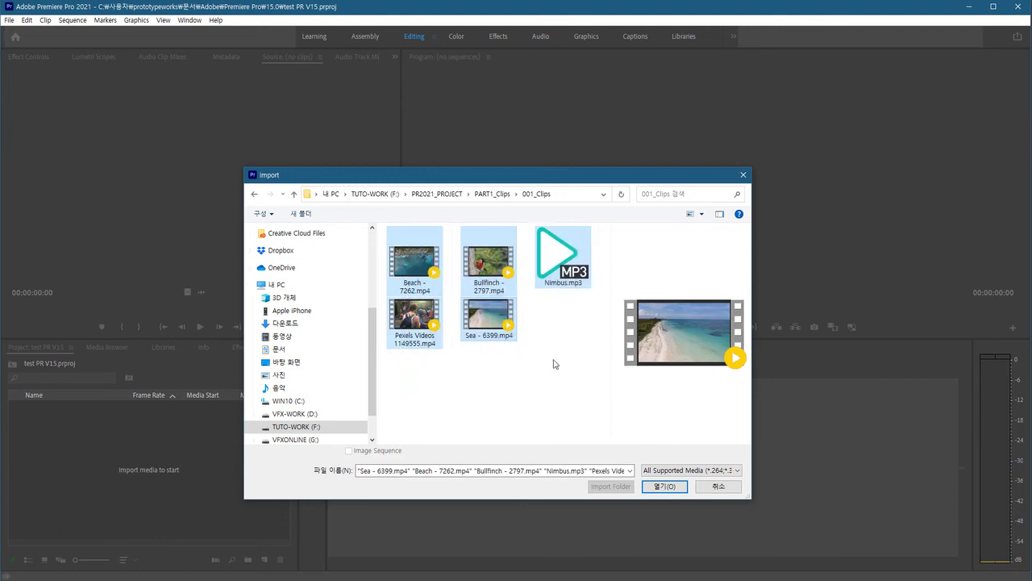
pyautogui.click(665, 486)
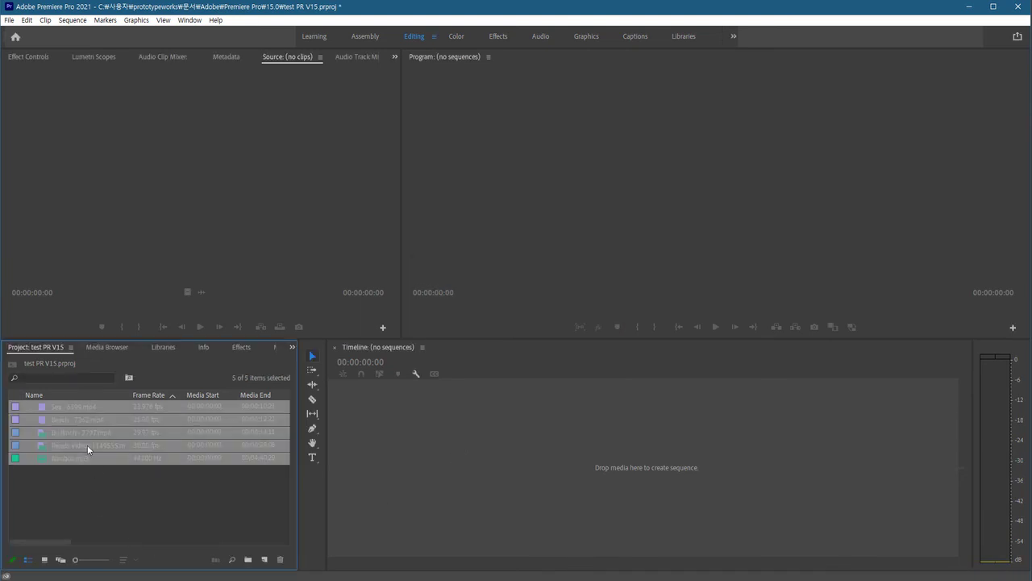
pyautogui.click(89, 499)
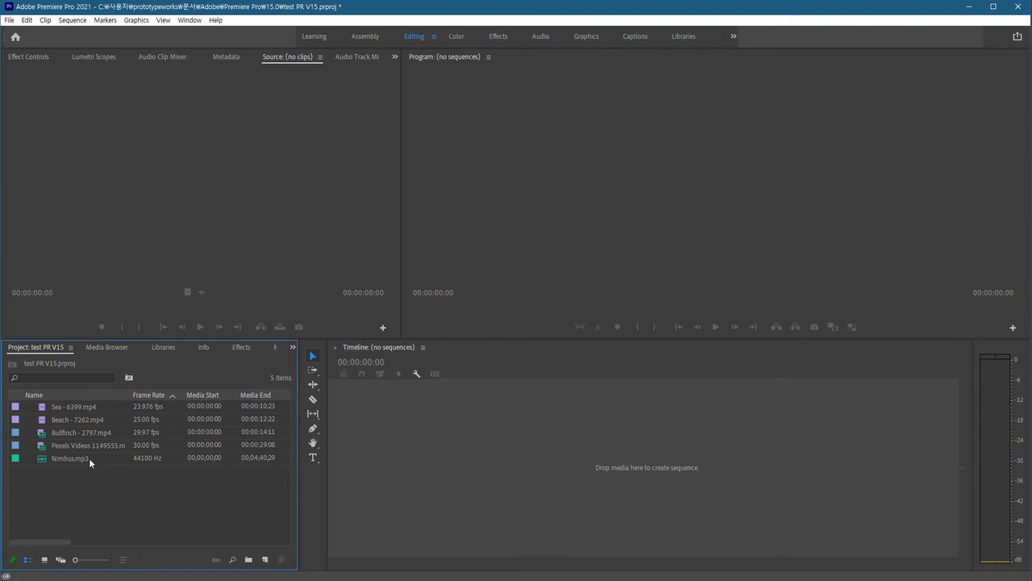
pyautogui.moveTo(299, 452); pyautogui.dragTo(603, 452)
pyautogui.hscroll(5, 89, 459)
pyautogui.hscroll(-5, 89, 458)
pyautogui.press('Down')
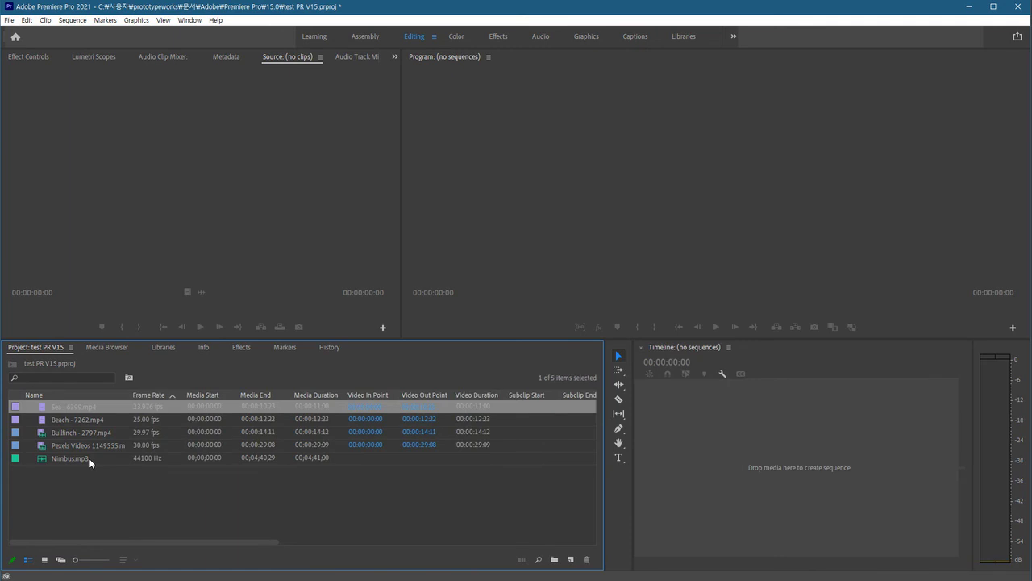
pyautogui.press('Down')
pyautogui.press('Down')
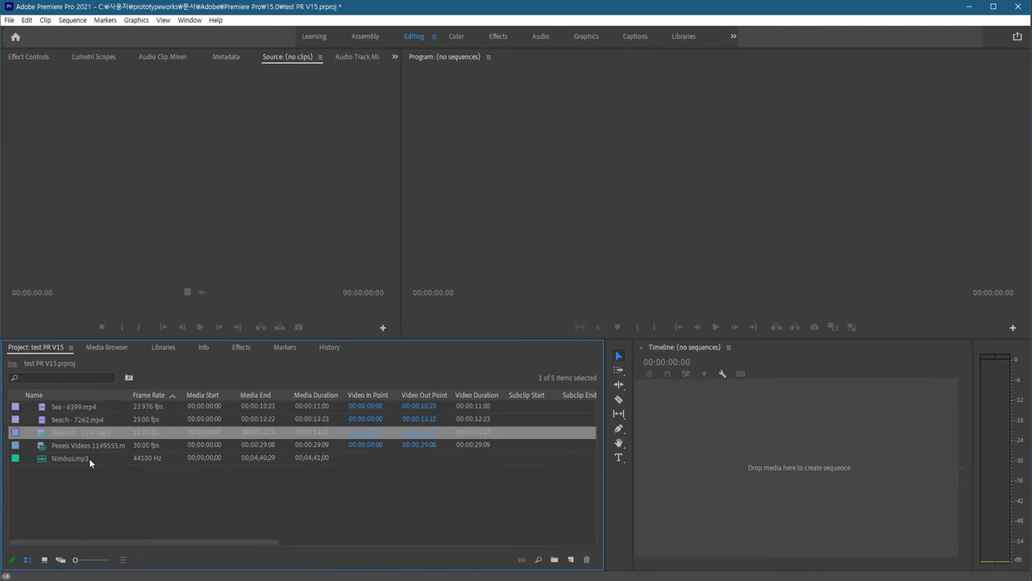
pyautogui.press('Down')
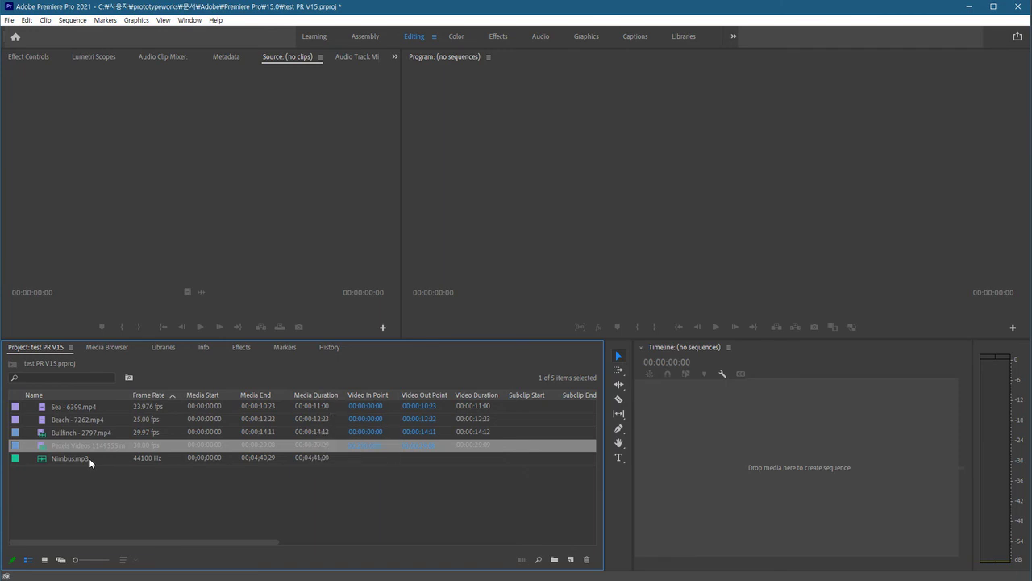
pyautogui.hscroll(1, 89, 458)
pyautogui.hscroll(3, 89, 458)
pyautogui.hscroll(3, 89, 458)
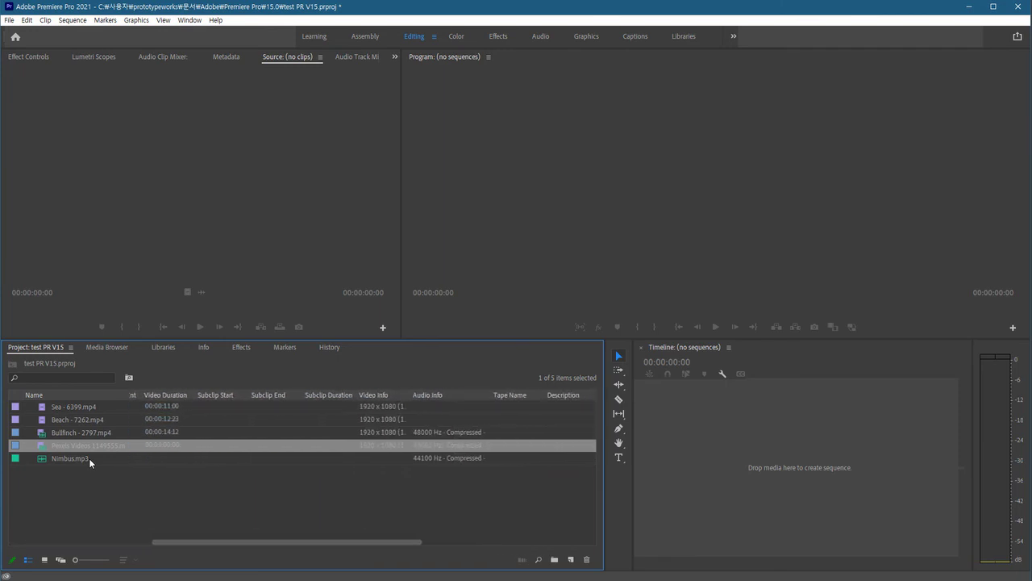
pyautogui.hscroll(3, 88, 458)
pyautogui.hscroll(-3, 88, 458)
pyautogui.press('Up')
pyautogui.press('Up')
pyautogui.press('Up')
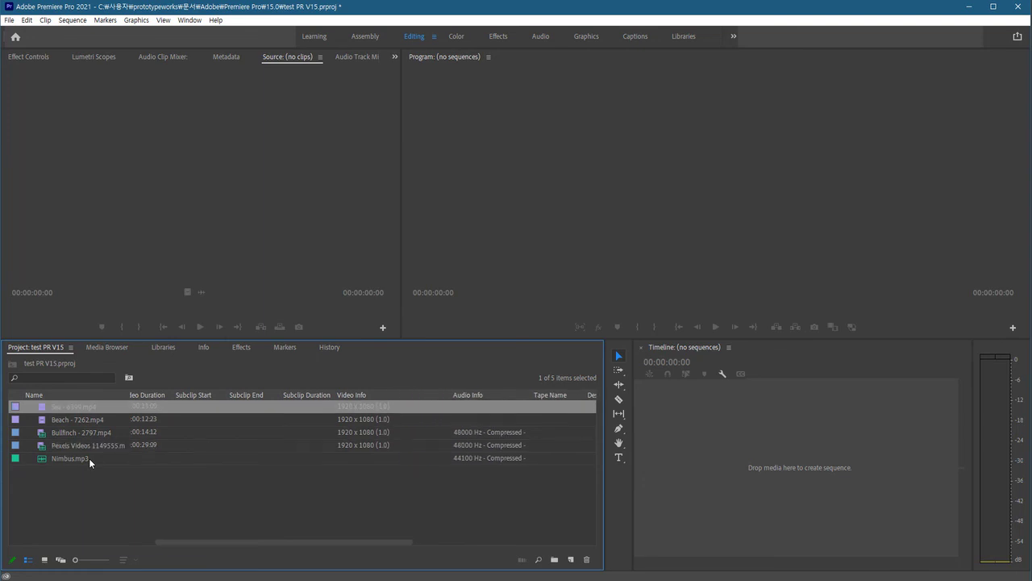
pyautogui.press('Down')
pyautogui.press('Down')
pyautogui.press('Down')
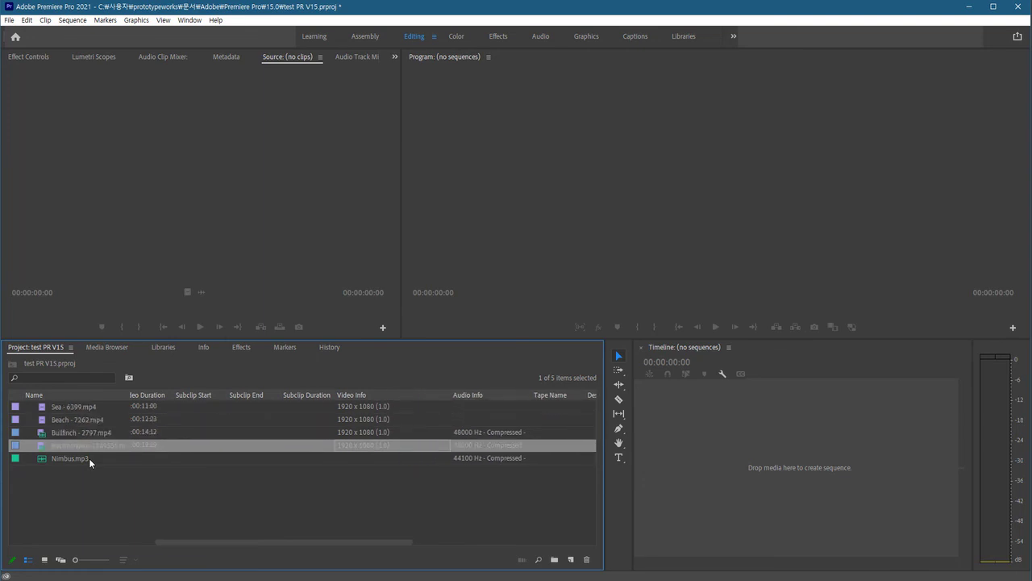
pyautogui.hscroll(2, 89, 458)
pyautogui.hscroll(2, 89, 458)
pyautogui.hscroll(2, 89, 458)
pyautogui.hscroll(-6, 88, 458)
pyautogui.hscroll(-3, 88, 458)
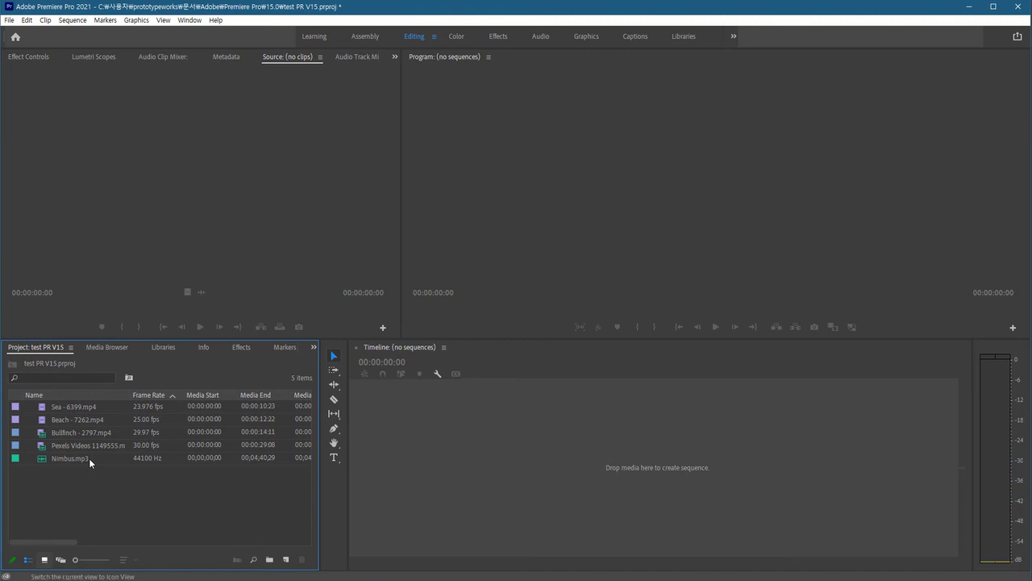
# Toggle the Project panel between list and Icon View, ending on thumbnail tiles.
pyautogui.hotkey('ctrl', 'pagedown')
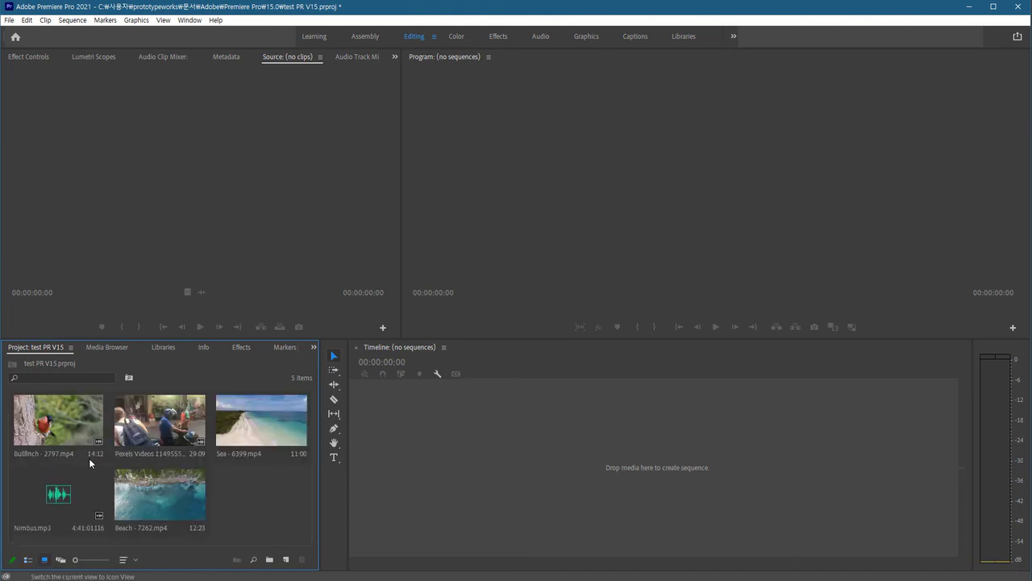
pyautogui.hotkey('ctrl', 'pageup')
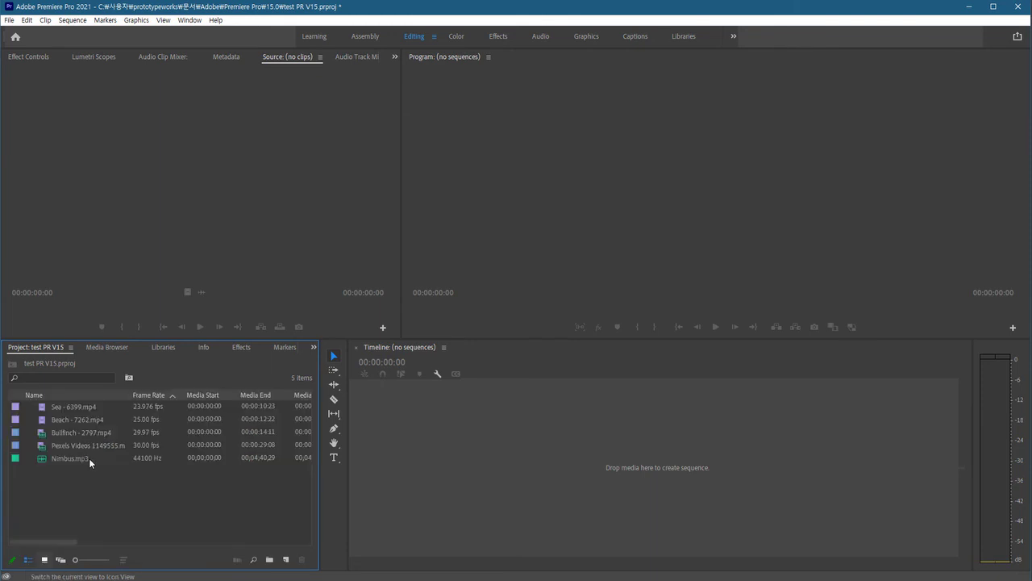
pyautogui.hotkey('ctrl', 'pagedown')
pyautogui.hotkey('ctrl', 'pageup')
pyautogui.hotkey('ctrl', 'pagedown')
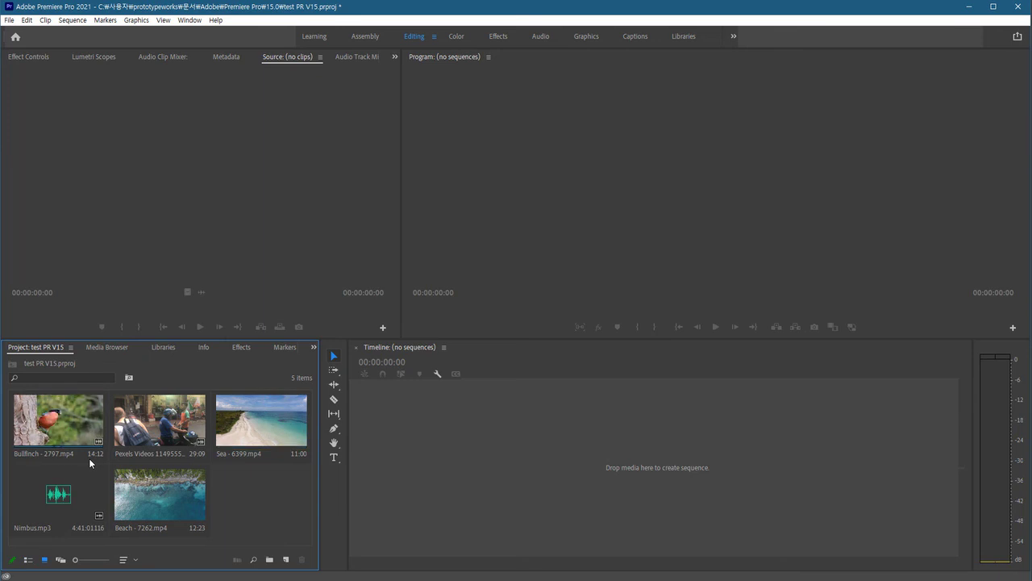
# Open Bullfinch - 2797.mp4 in the Source monitor and shuttle it with J, K and L.
pyautogui.doubleClick(89, 458)
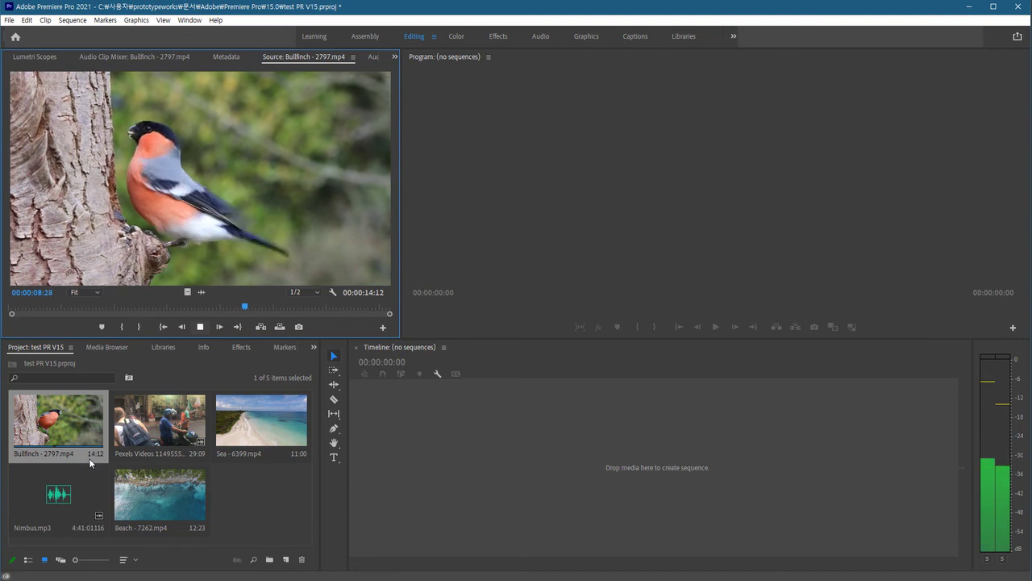
pyautogui.press('space')
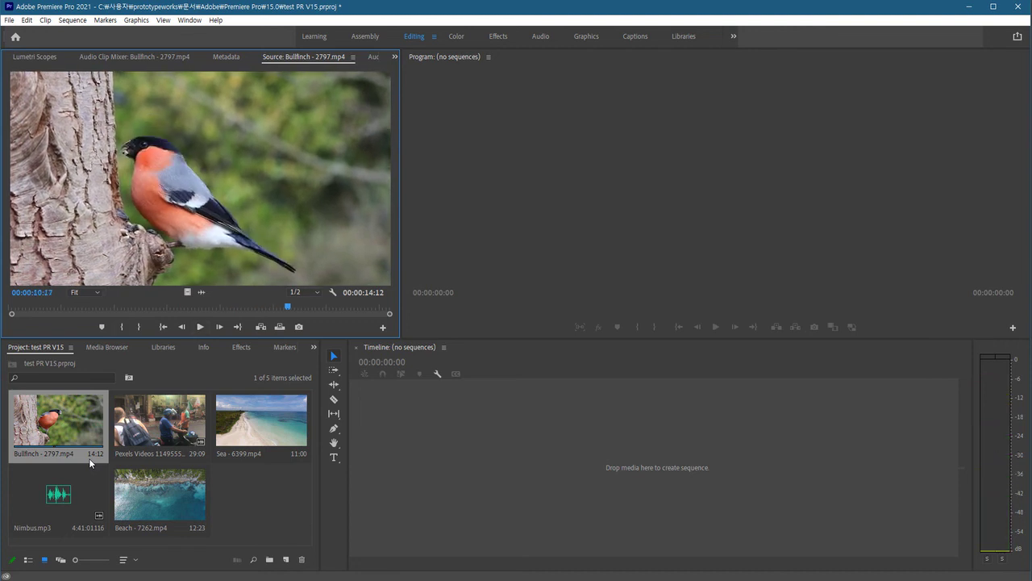
pyautogui.hotkey('shift', 'Left')
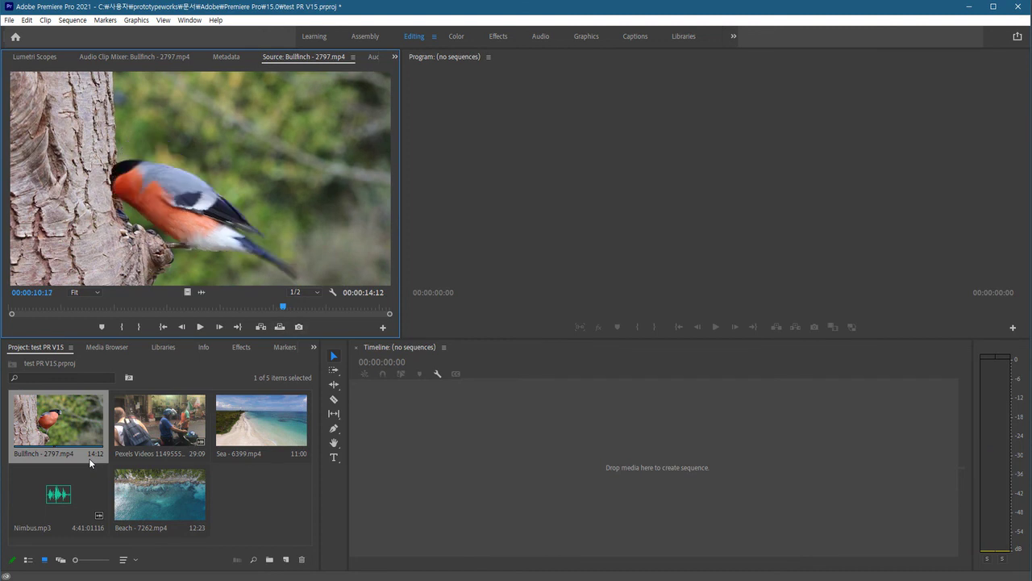
pyautogui.press('j')
pyautogui.press('j')
pyautogui.press('j')
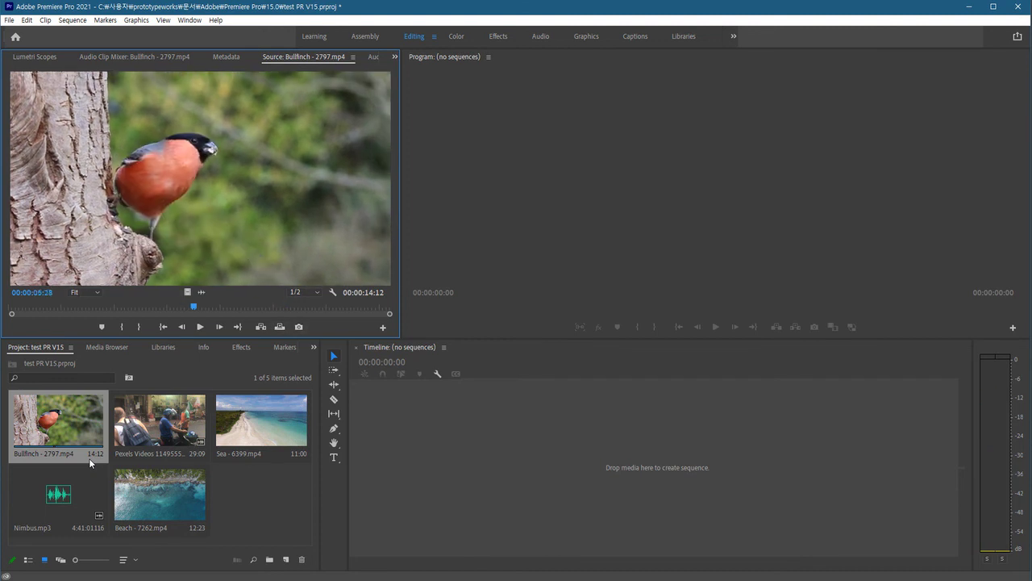
pyautogui.press('k')
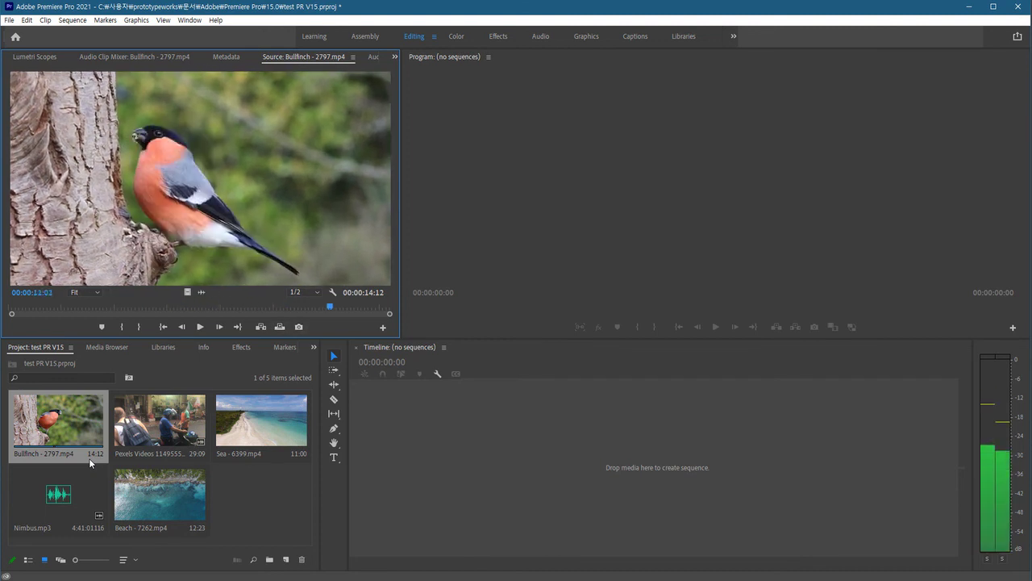
pyautogui.press('l')
pyautogui.press('l')
pyautogui.press('l')
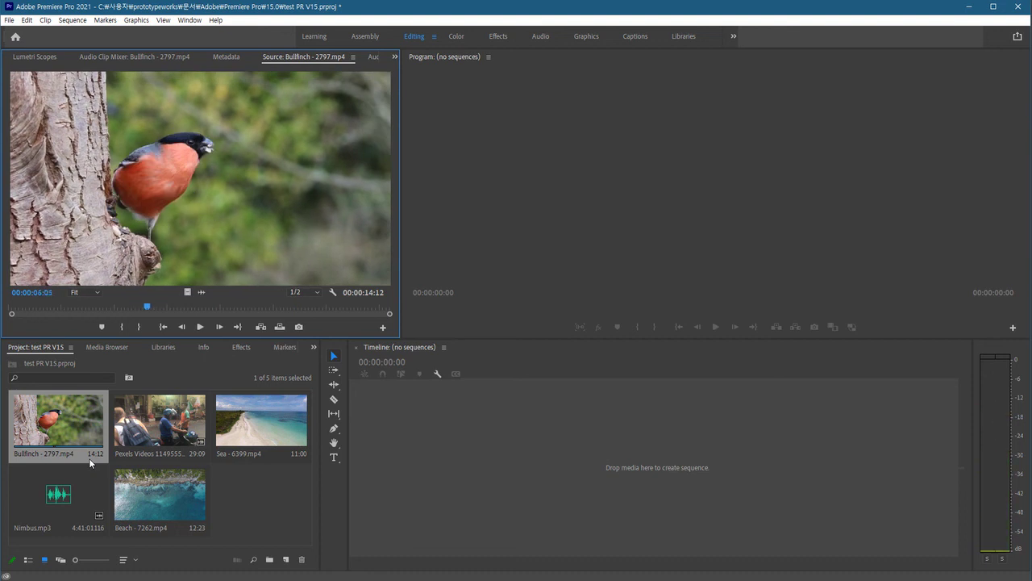
pyautogui.press('j')
pyautogui.press('j')
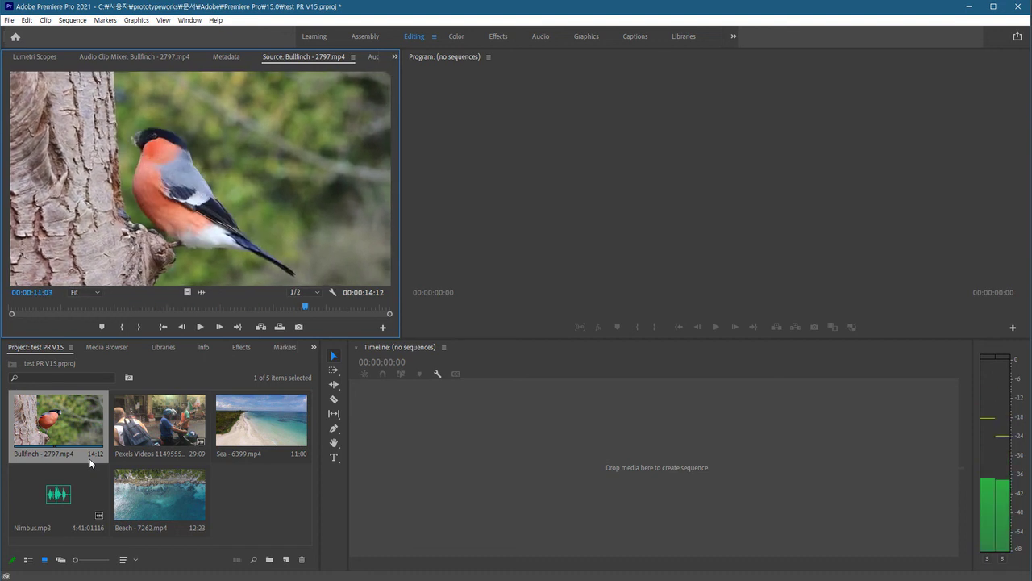
pyautogui.press('k')
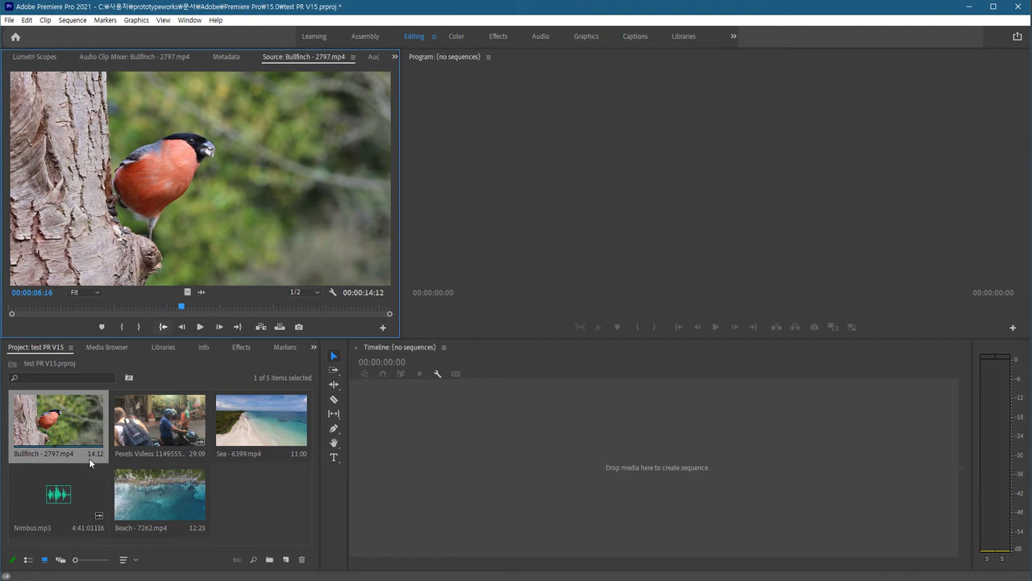
# Return Bullfinch to its start, replay it forward and backward, then stop playback.
pyautogui.press('Home')
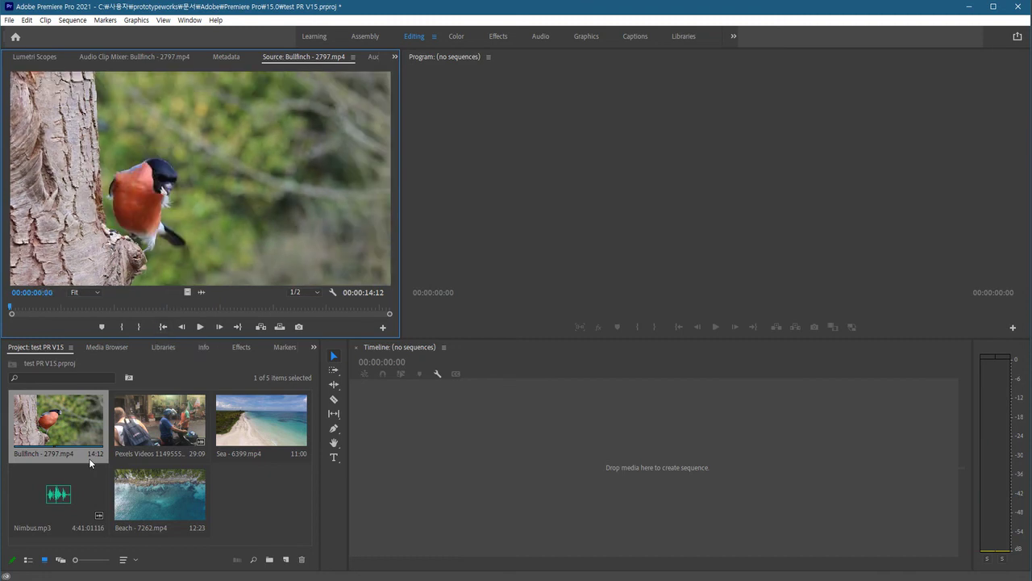
pyautogui.press('l')
pyautogui.press('l')
pyautogui.press('l')
pyautogui.press('k')
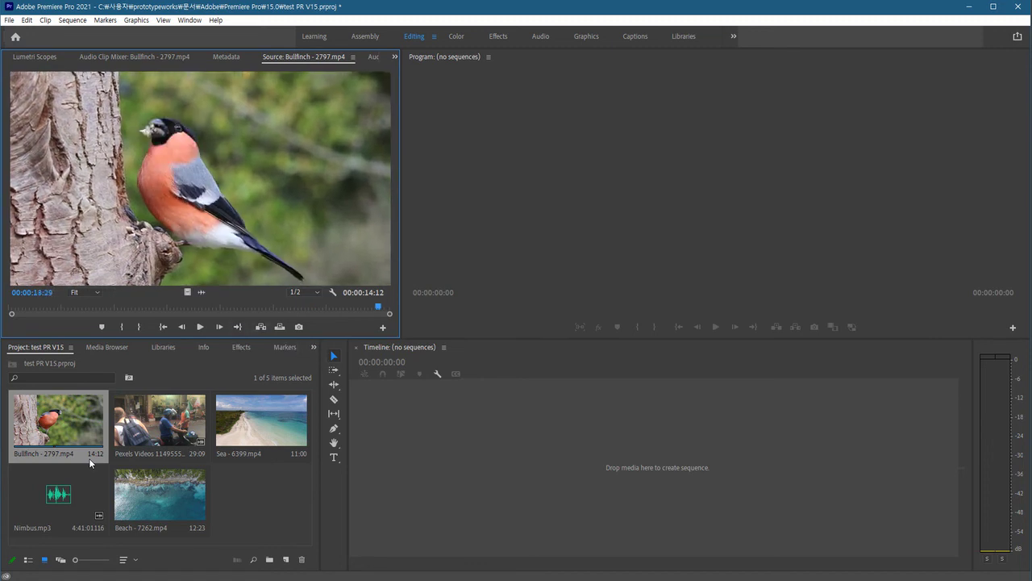
pyautogui.press('j')
pyautogui.press('j')
pyautogui.press('j')
pyautogui.press('Home')
pyautogui.press('l')
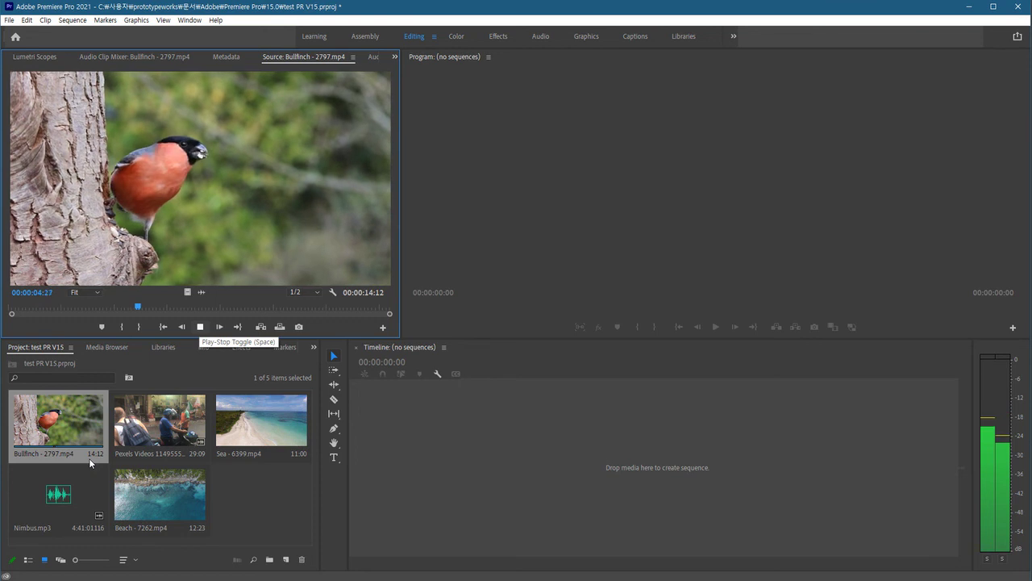
pyautogui.press('space')
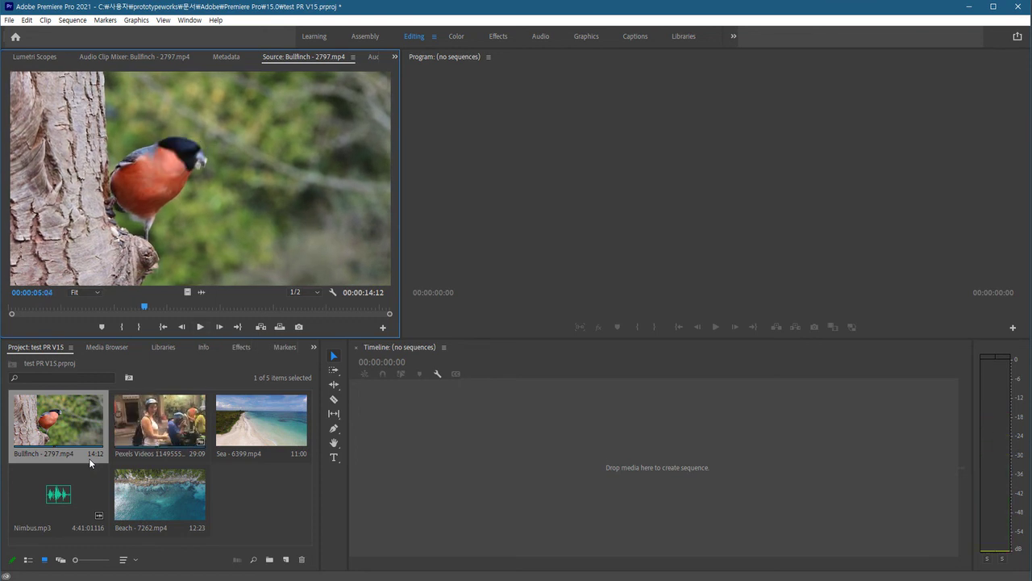
# Preview Pexels Videos 1149555.mp4 up to 00:00:19:21, then select Nimbus.mp3.
pyautogui.press('Right')
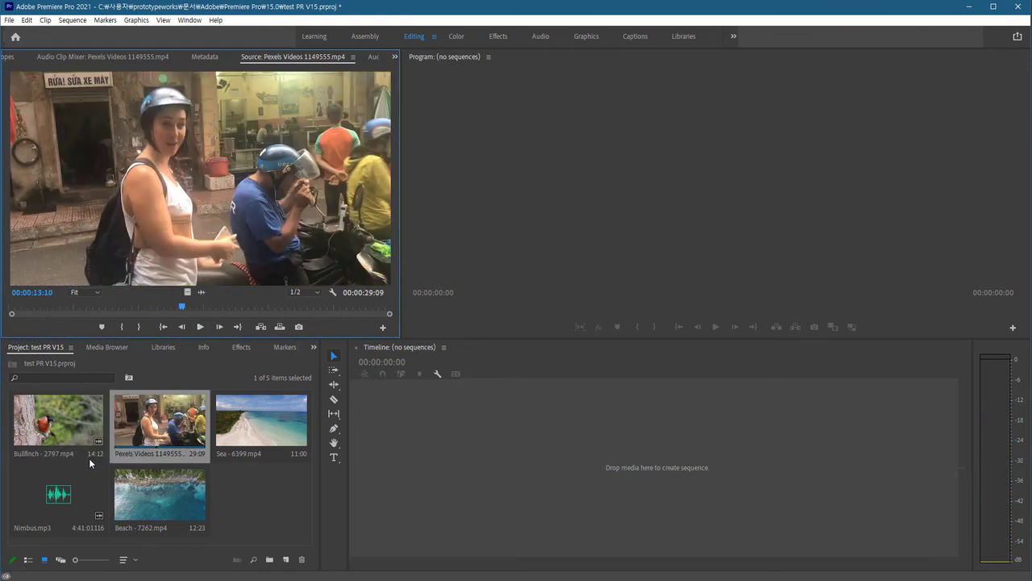
pyautogui.press('space')
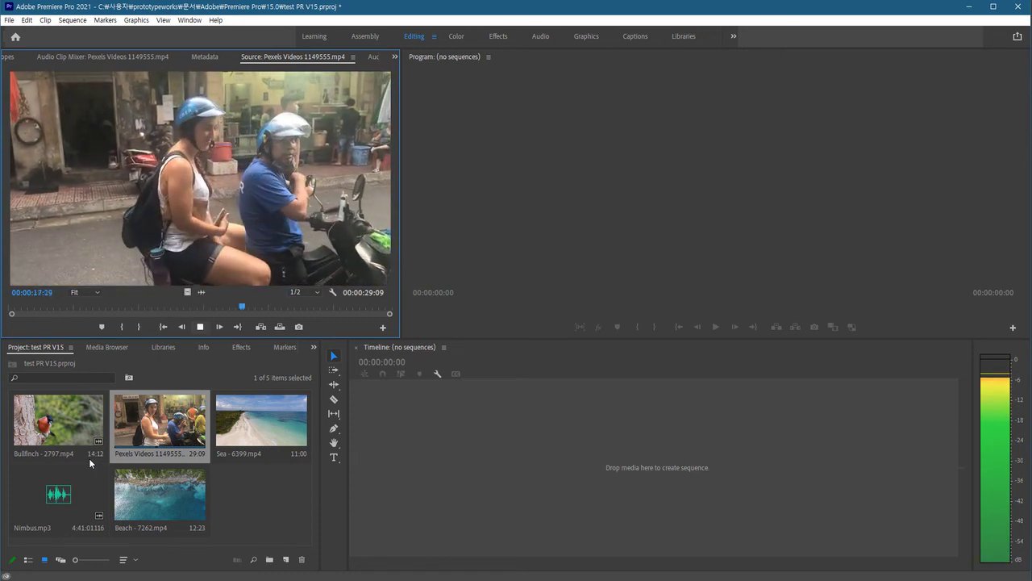
pyautogui.press('space')
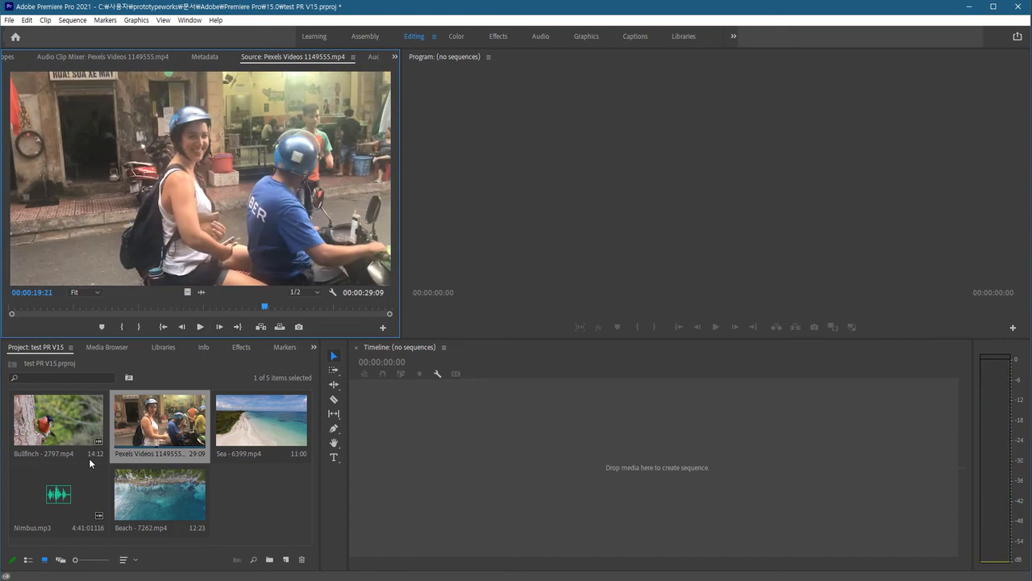
pyautogui.click(89, 463)
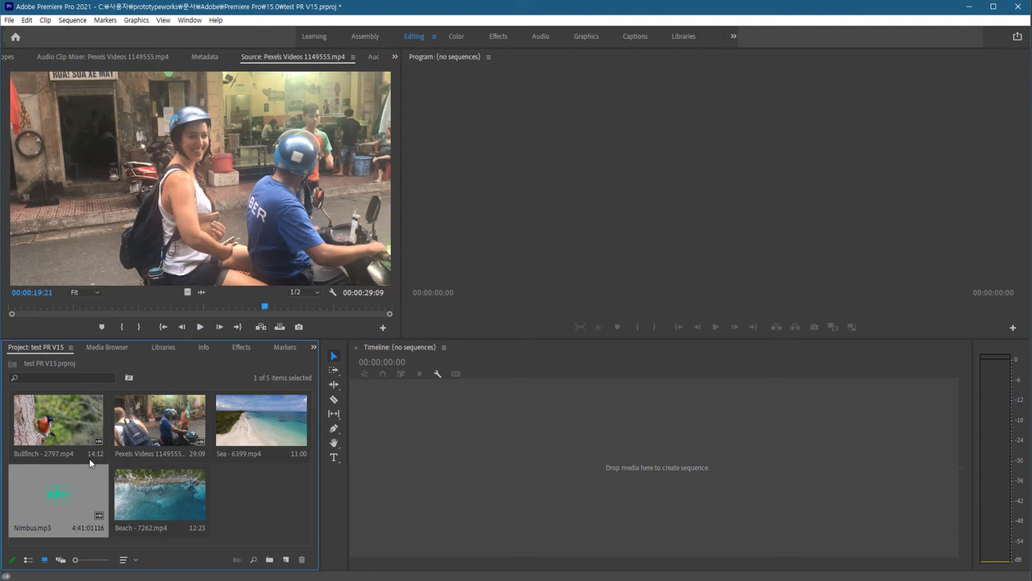
# Play Nimbus.mp3 in the Source monitor and stop it at 00;00;09;10.
pyautogui.doubleClick(90, 462)
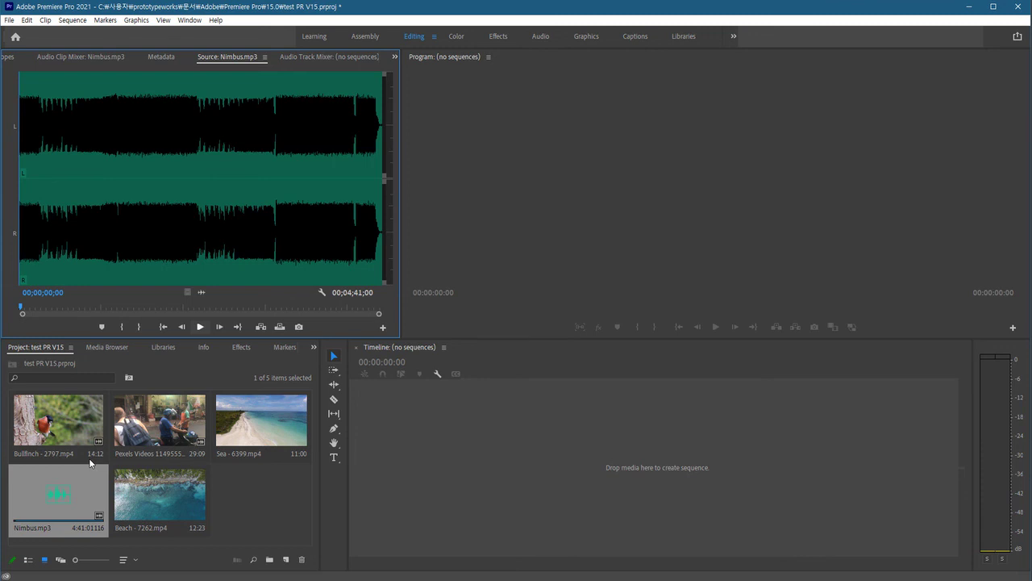
pyautogui.press('space')
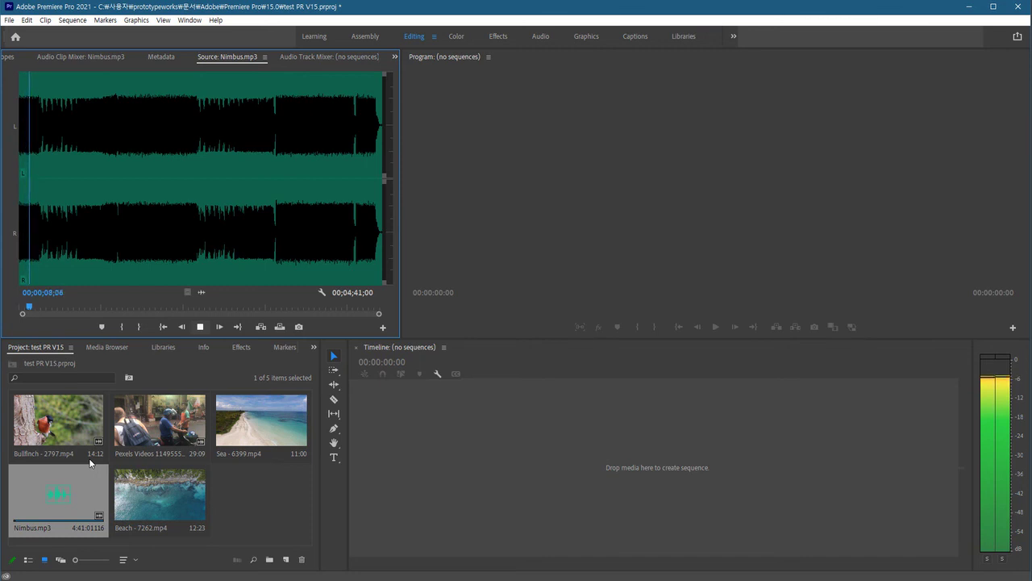
pyautogui.press('space')
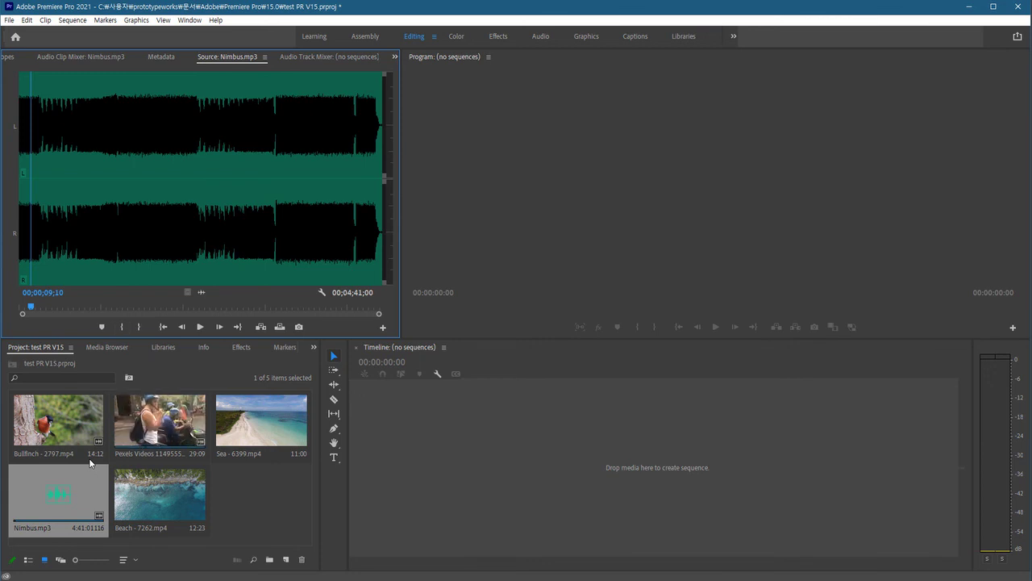
pyautogui.press('alt')
# Open the Audio Hardware preferences via Edit > Preferences and reposition the dialog.
pyautogui.press('Right')
pyautogui.press('Down')
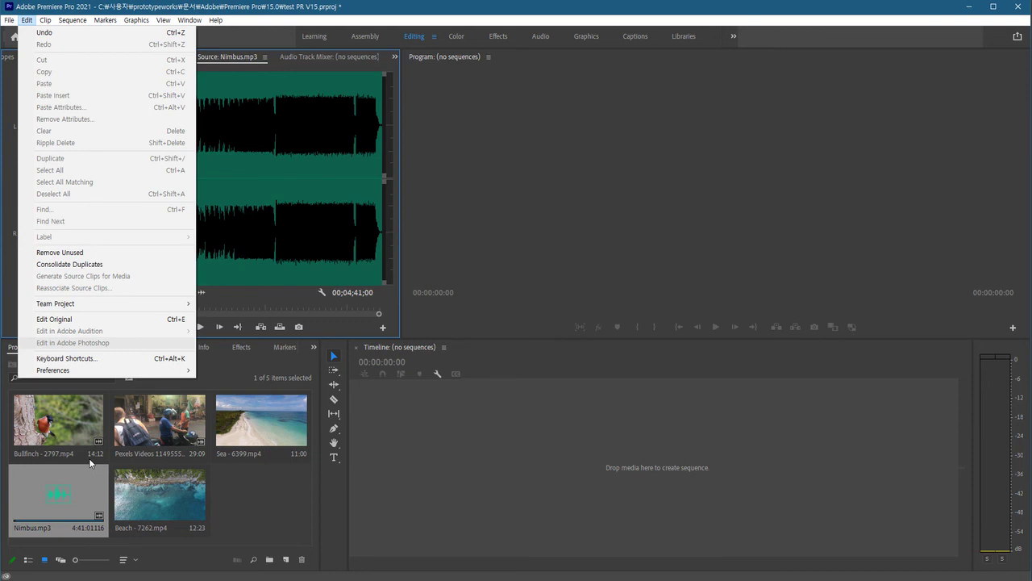
pyautogui.press('Up')
pyautogui.press('Right')
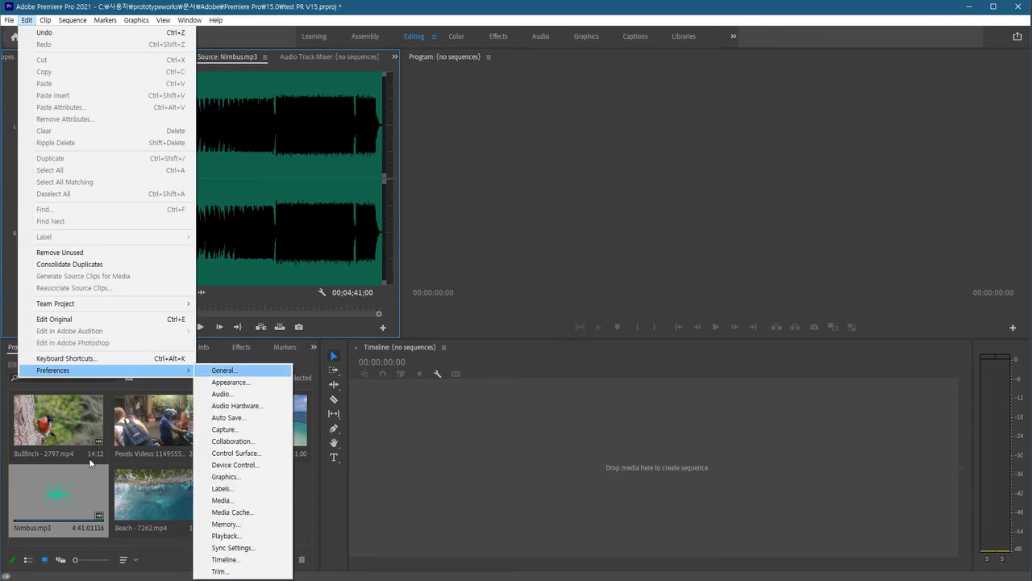
pyautogui.press('Down')
pyautogui.press('Down')
pyautogui.press('Down')
pyautogui.press('Return')
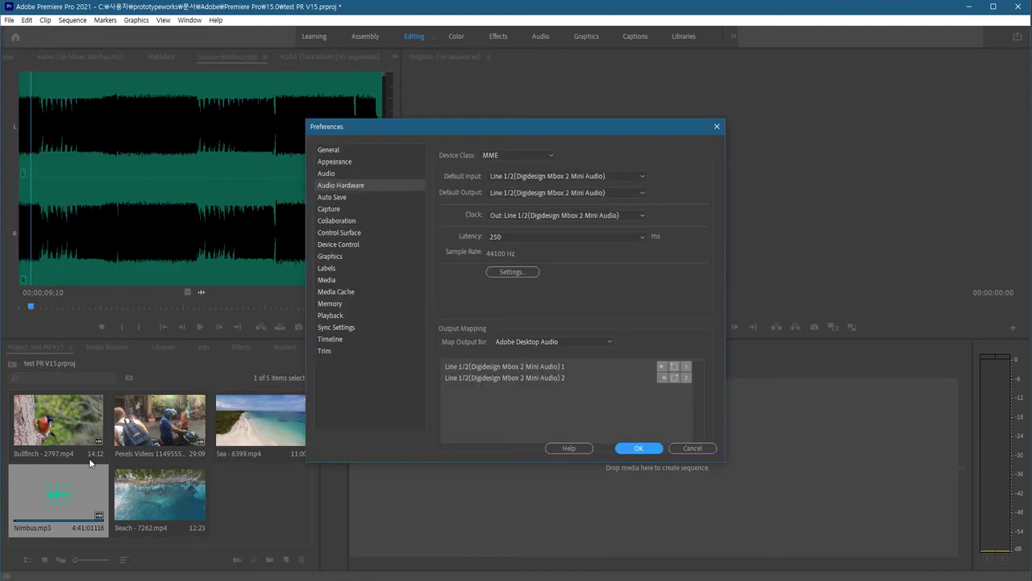
pyautogui.moveTo(391, 128)
pyautogui.mouseDown()
pyautogui.moveTo(371, 144)
pyautogui.moveTo(379, 140)
pyautogui.mouseUp()
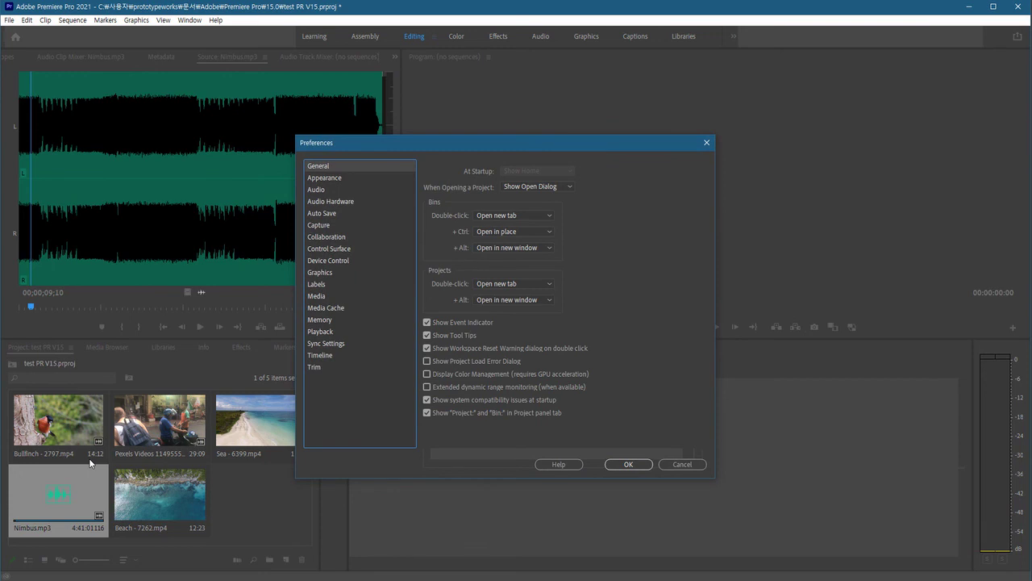
# Browse the Appearance, Control Surface and other preference pages, then return to Audio Hardware.
pyautogui.press('Down')
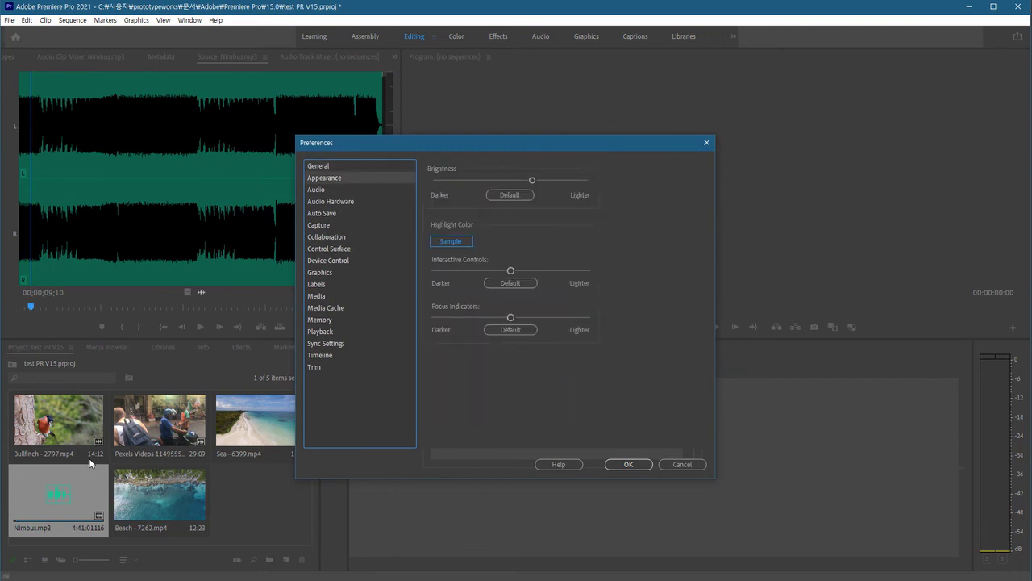
pyautogui.press('Down')
pyautogui.press('Down')
pyautogui.press('Down')
pyautogui.press('Down')
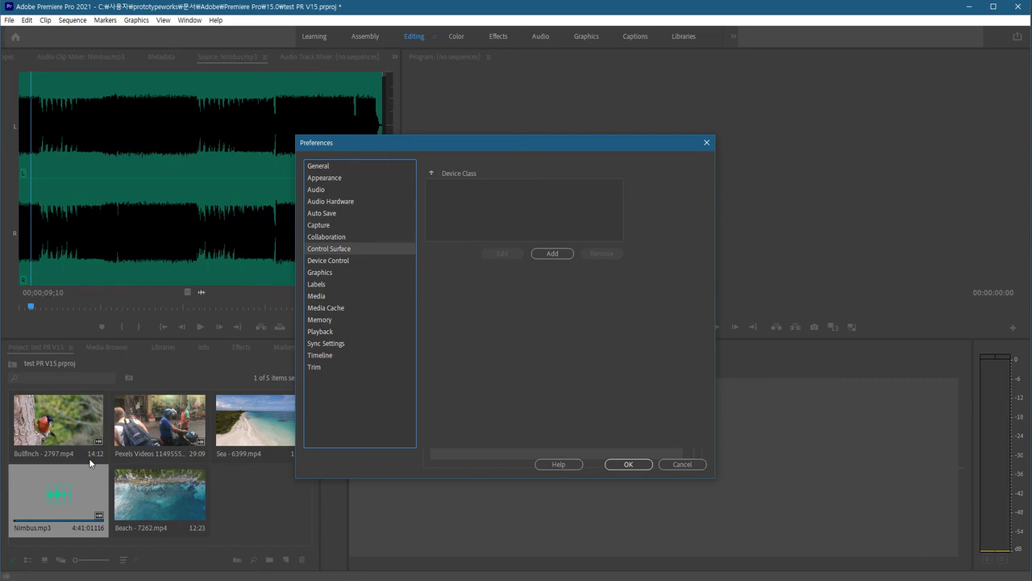
pyautogui.press('Down')
pyautogui.press('Down')
pyautogui.press('Down')
pyautogui.press('Down')
pyautogui.press('Down')
pyautogui.press('Down')
pyautogui.press('Up')
pyautogui.press('Up')
pyautogui.press('Up')
pyautogui.press('Up')
pyautogui.press('Up')
pyautogui.press('Up')
pyautogui.press('Up')
pyautogui.press('Up')
pyautogui.press('Up')
pyautogui.press('Down')
pyautogui.press('Down')
pyautogui.press('Down')
pyautogui.press('Down')
pyautogui.press('Down')
pyautogui.press('Down')
pyautogui.press('Down')
pyautogui.press('Down')
pyautogui.press('Down')
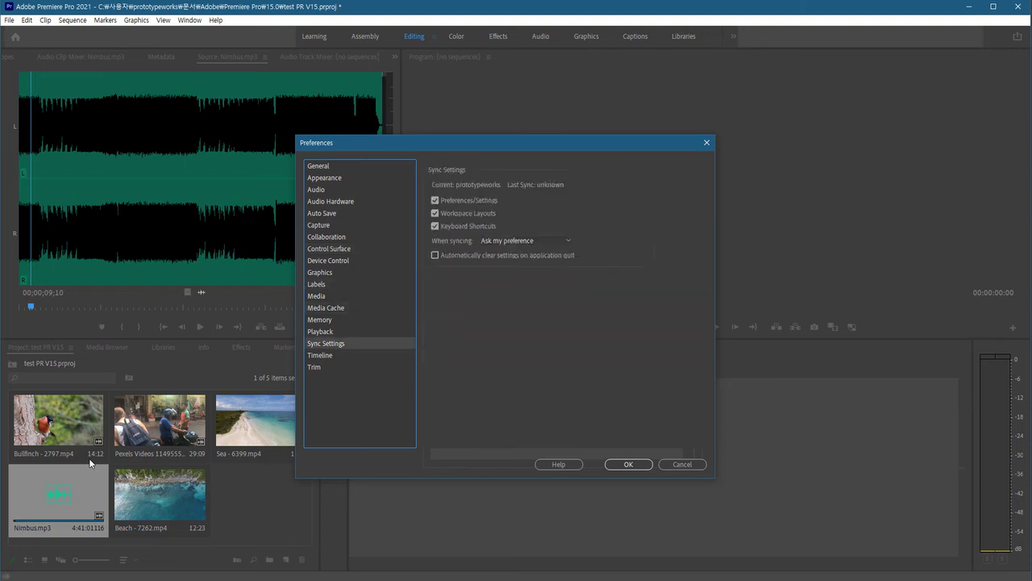
pyautogui.press('Up')
pyautogui.press('Up')
pyautogui.press('Up')
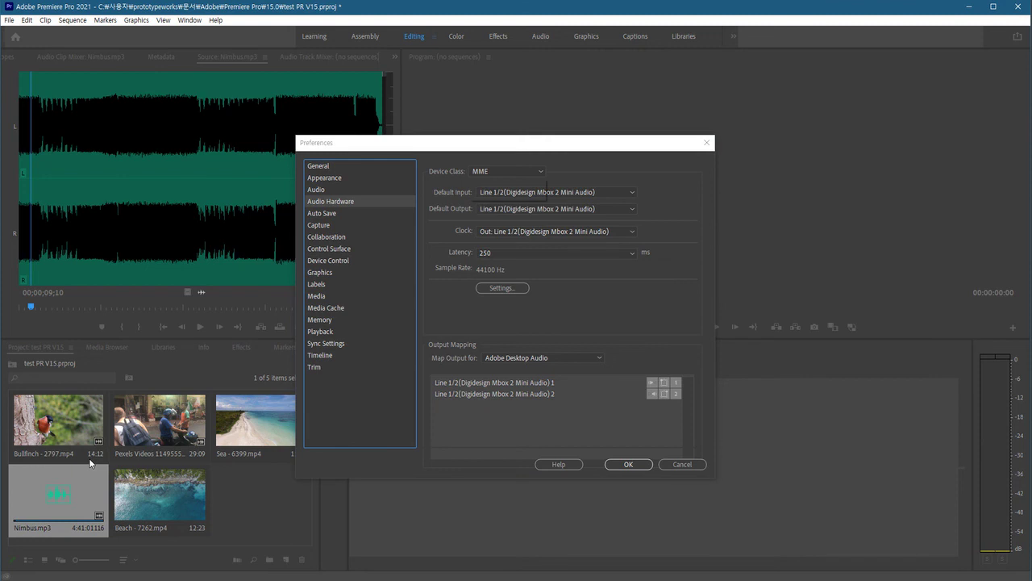
# Keep MME as device class and set Default Output to 스피커 (High Definition Audio Device).
pyautogui.press('Tab')
pyautogui.hotkey('alt', 'Down')
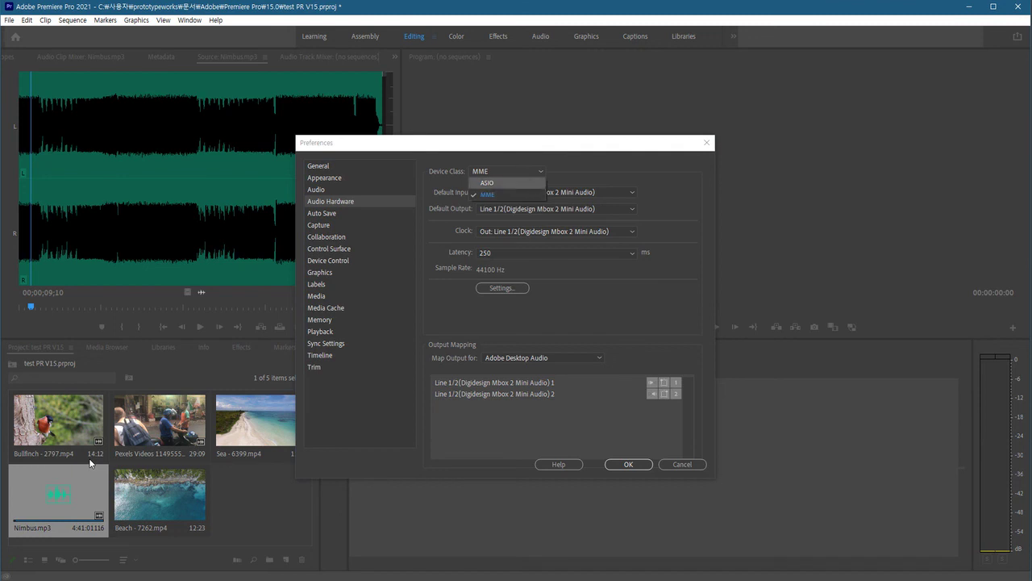
pyautogui.press('Return')
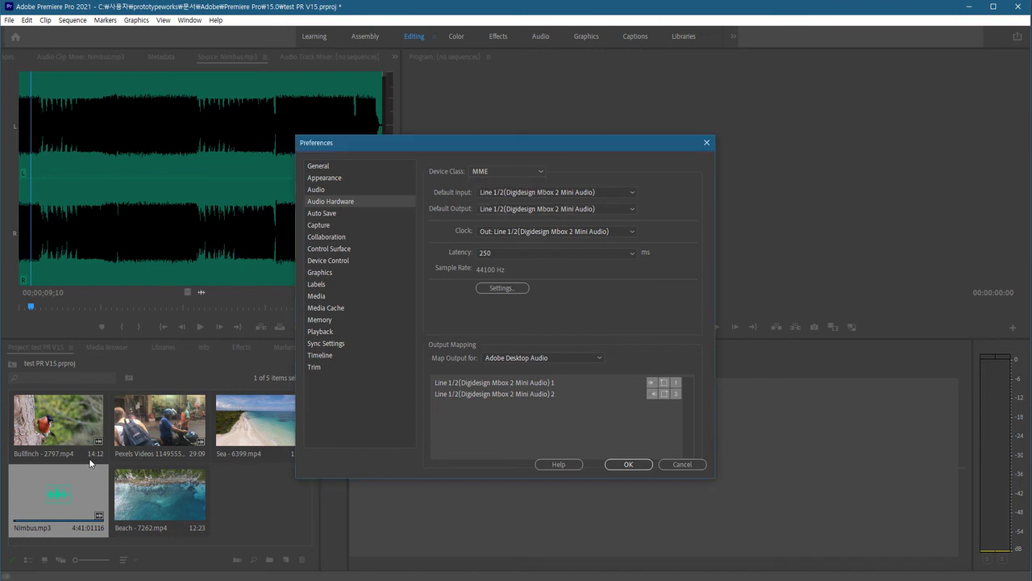
pyautogui.press('Tab')
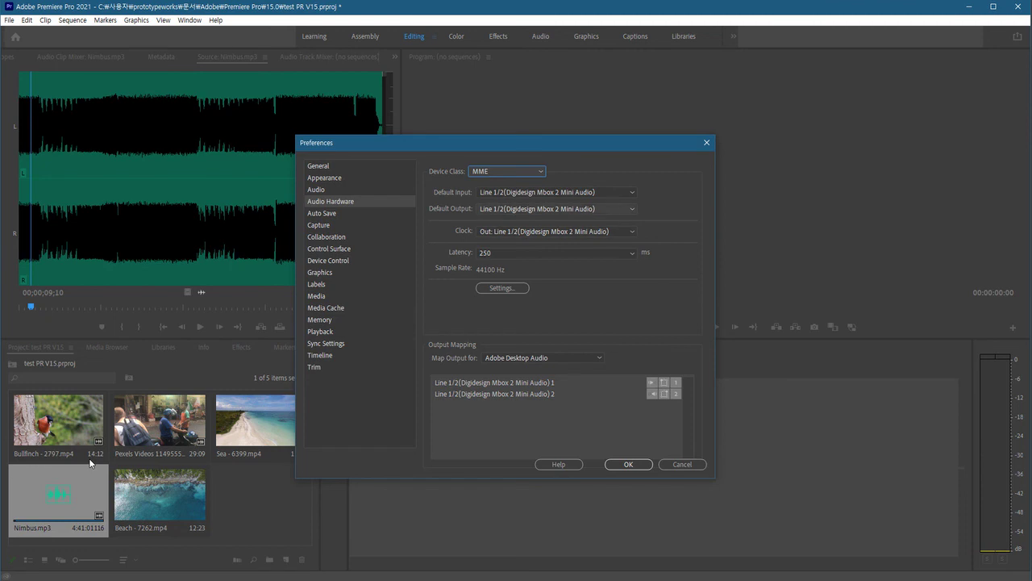
pyautogui.press('Tab')
pyautogui.press('Tab')
pyautogui.press('space')
pyautogui.press('Down')
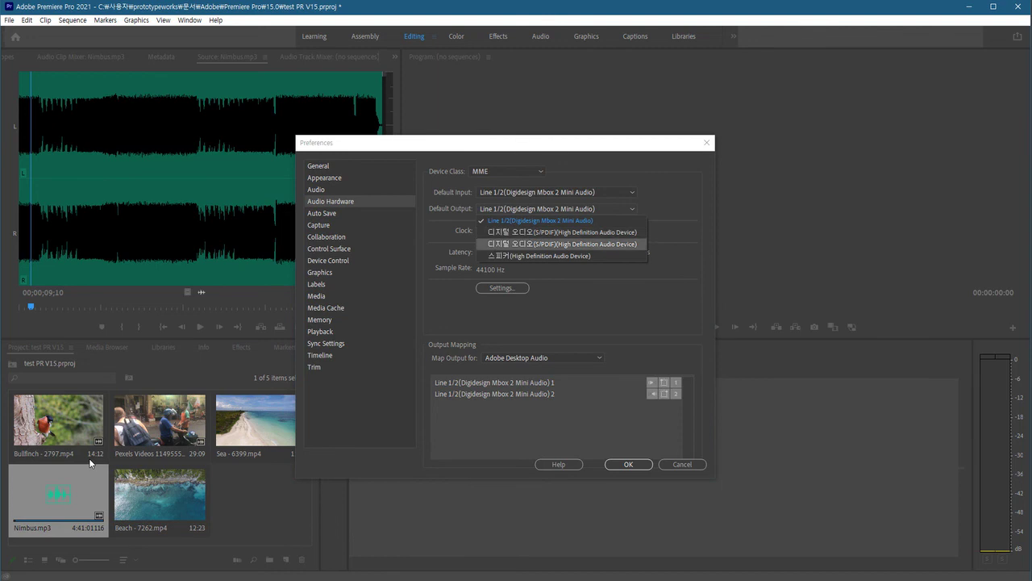
pyautogui.press('Up')
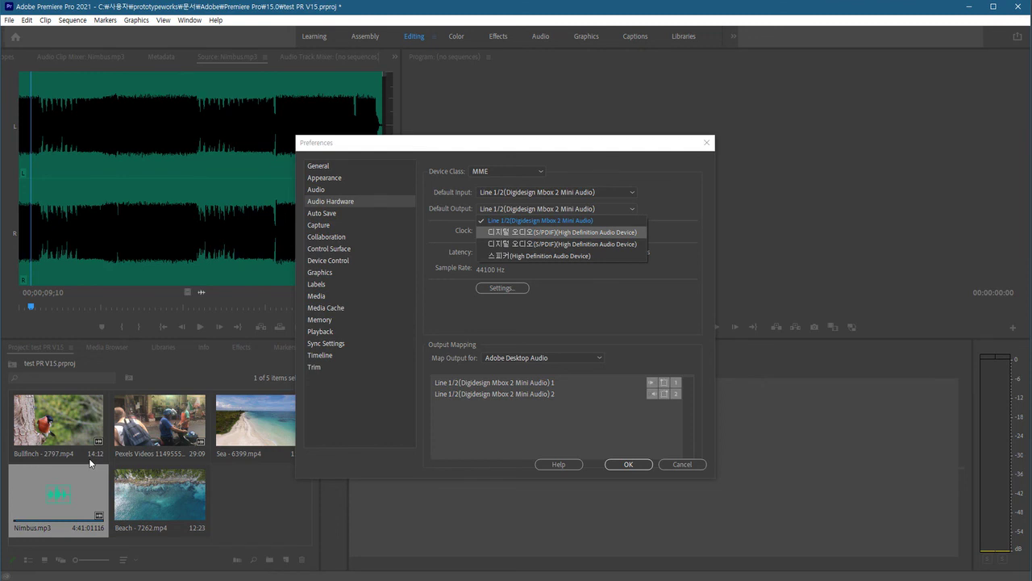
pyautogui.press('Down')
pyautogui.press('Up')
pyautogui.press('Up')
pyautogui.press('Down')
pyautogui.press('Down')
pyautogui.press('Down')
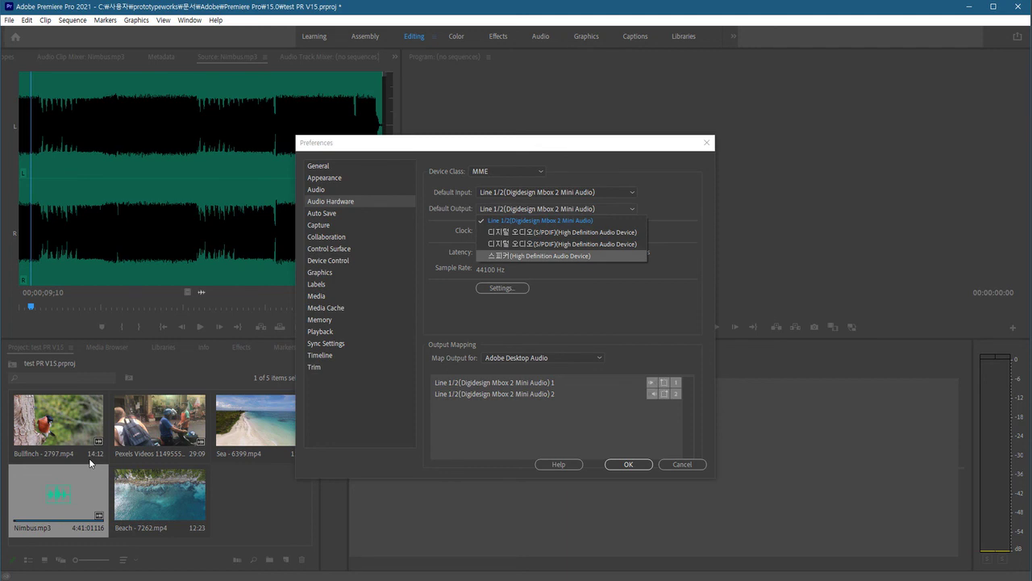
pyautogui.press('Return')
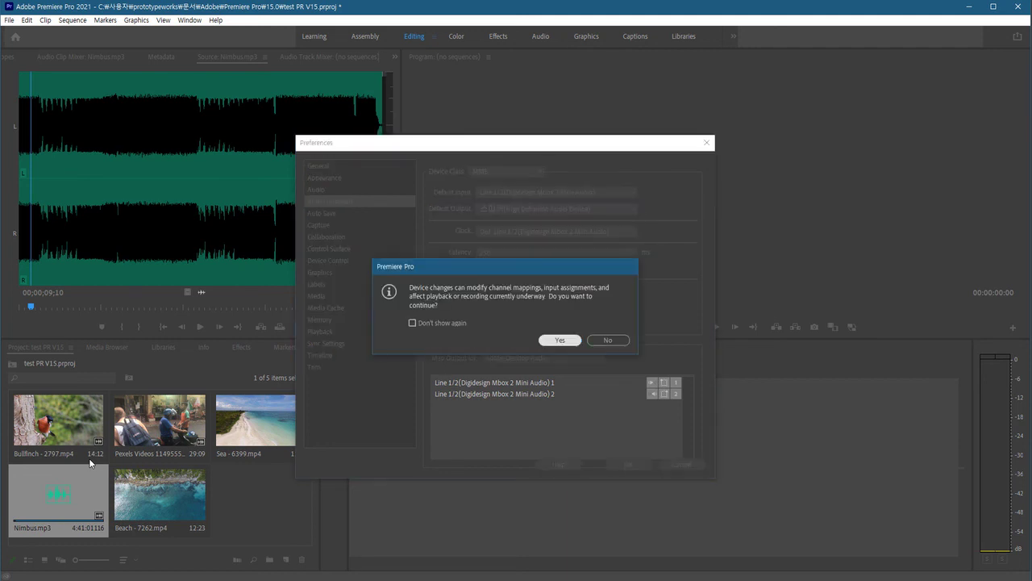
# Confirm the speaker switch, then set Default Output back to Line 1/2 (Digidesign Mbox 2 Mini Audio).
pyautogui.press('Return')
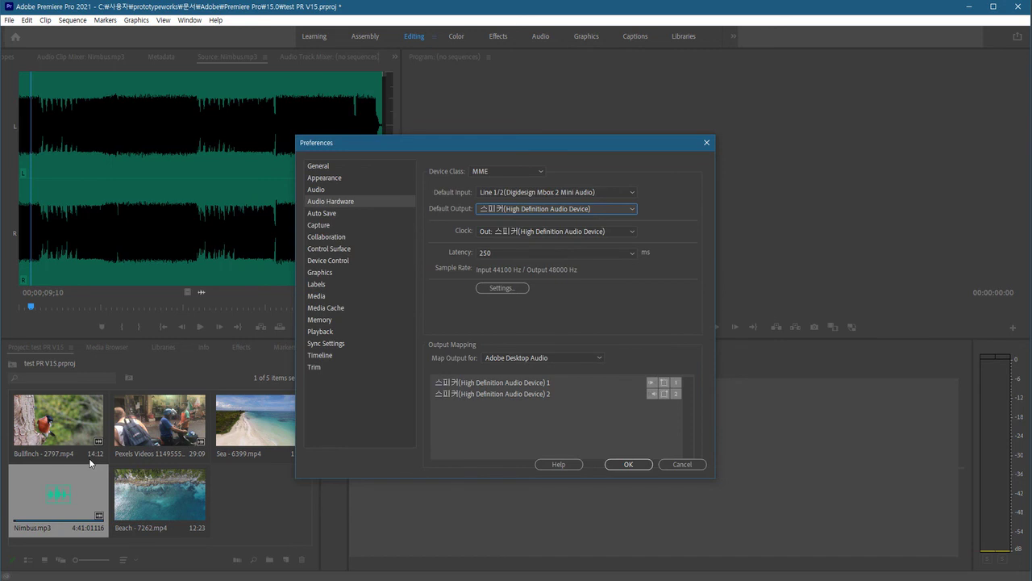
pyautogui.hotkey('alt', 'Down')
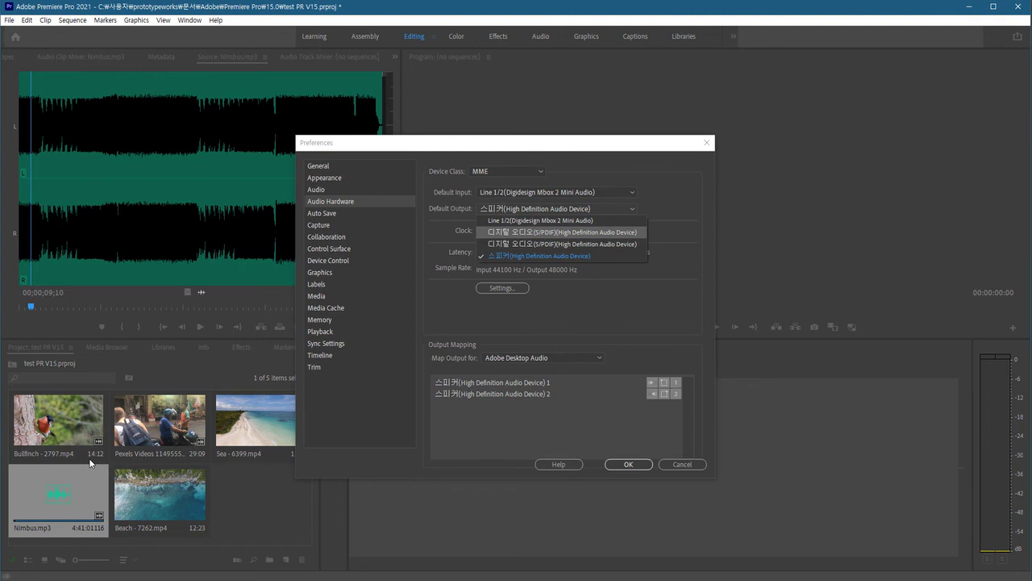
pyautogui.press('Up')
pyautogui.press('Return')
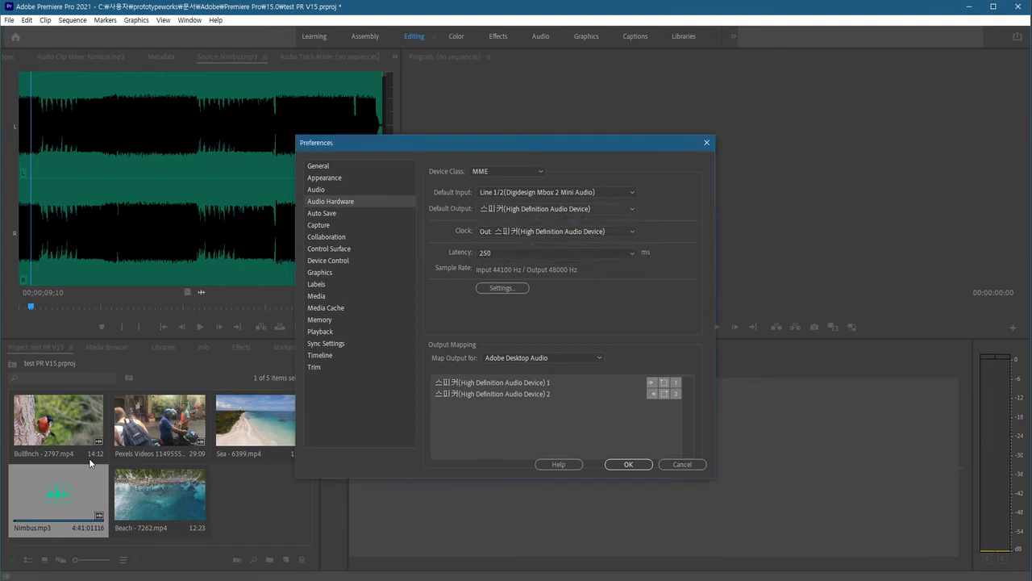
pyautogui.press('Return')
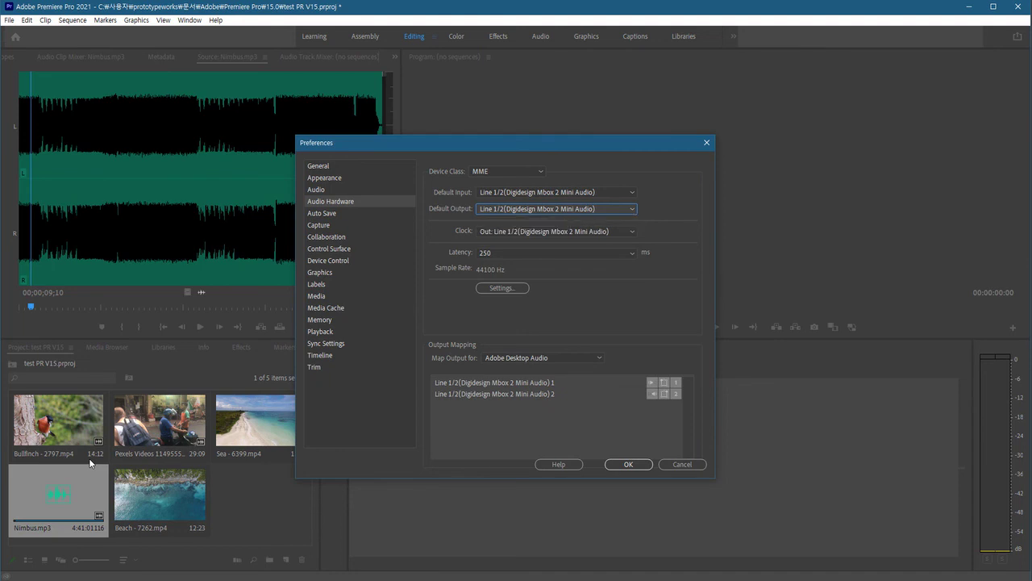
# Recheck the output device list and close it, keeping the Mbox 2 Mini output.
pyautogui.hotkey('alt', 'Down')
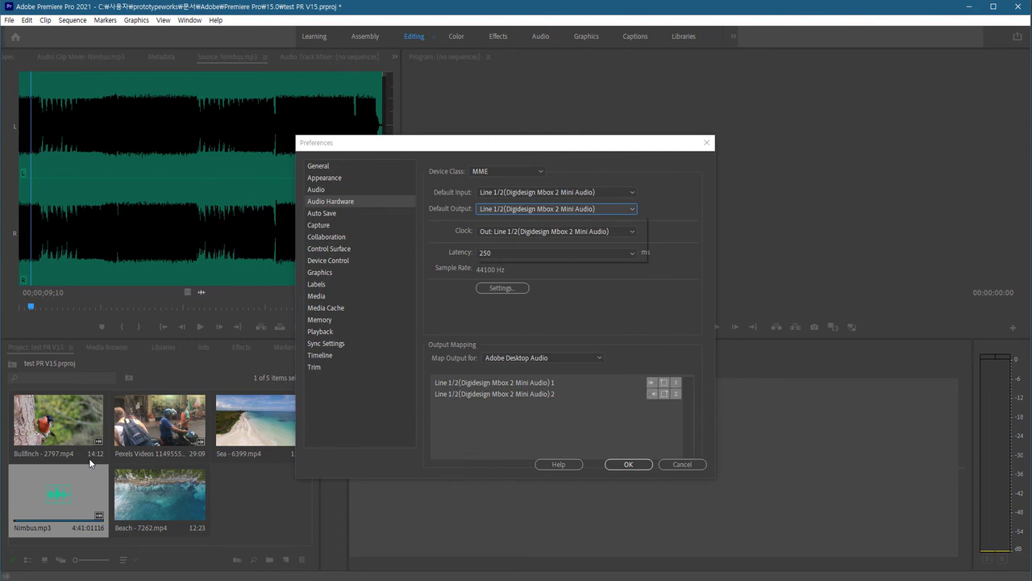
pyautogui.press('Down')
pyautogui.press('Down')
pyautogui.press('Up')
pyautogui.press('Up')
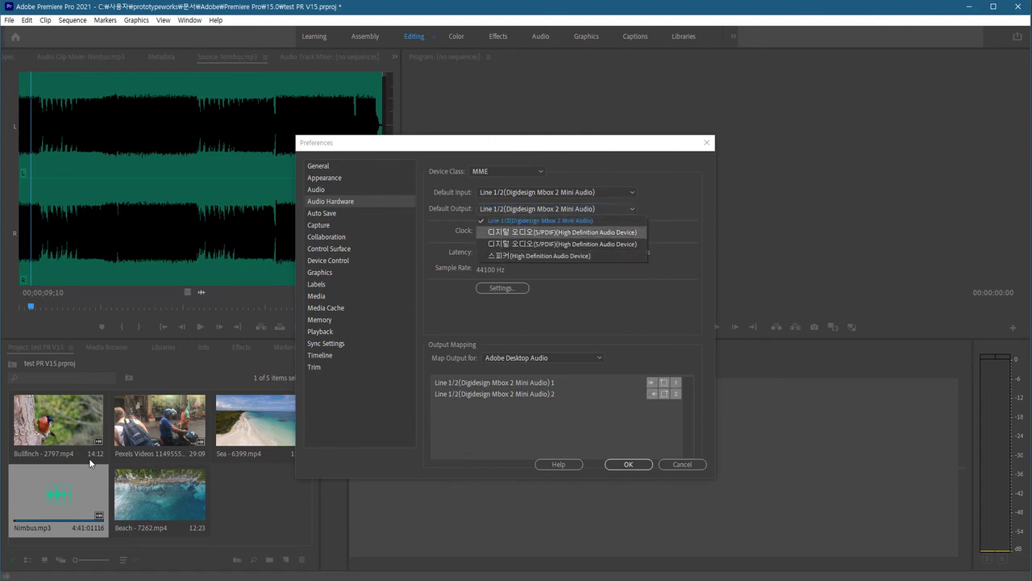
pyautogui.press('Escape')
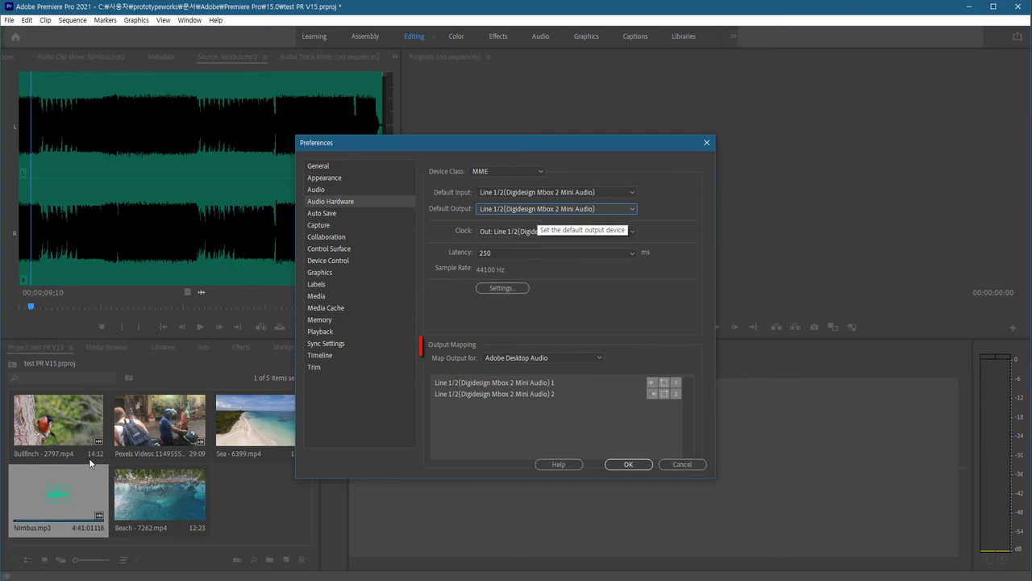
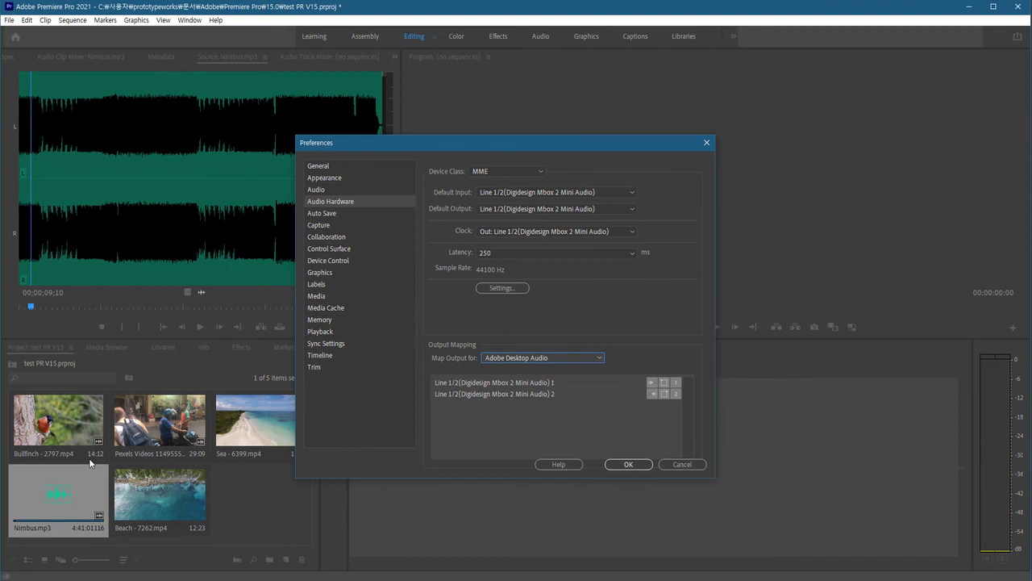
# Confirm the Audio Hardware preferences and briefly play Nimbus.mp3 to test sound.
pyautogui.press('Tab')
pyautogui.press('Return')
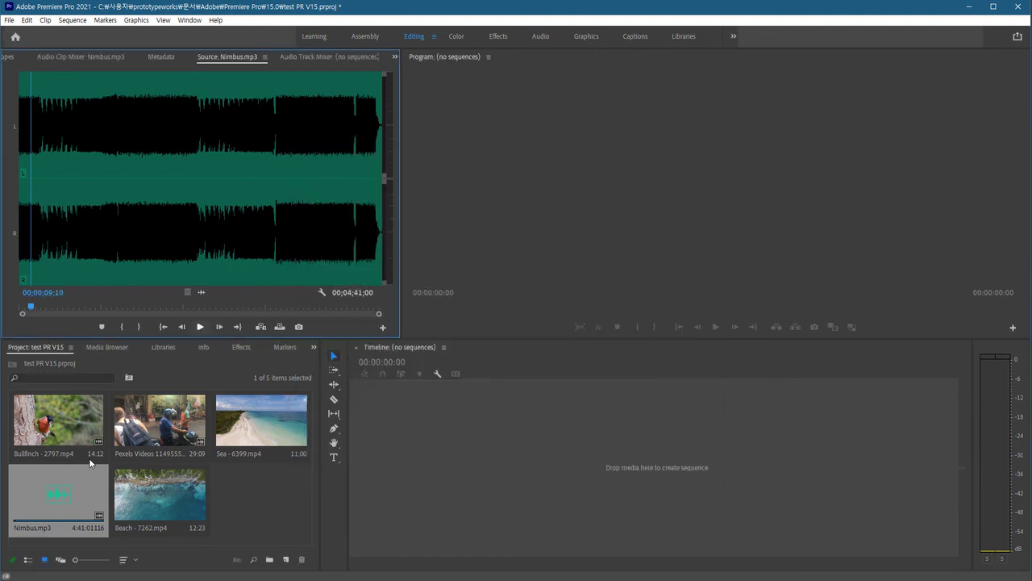
pyautogui.press('space')
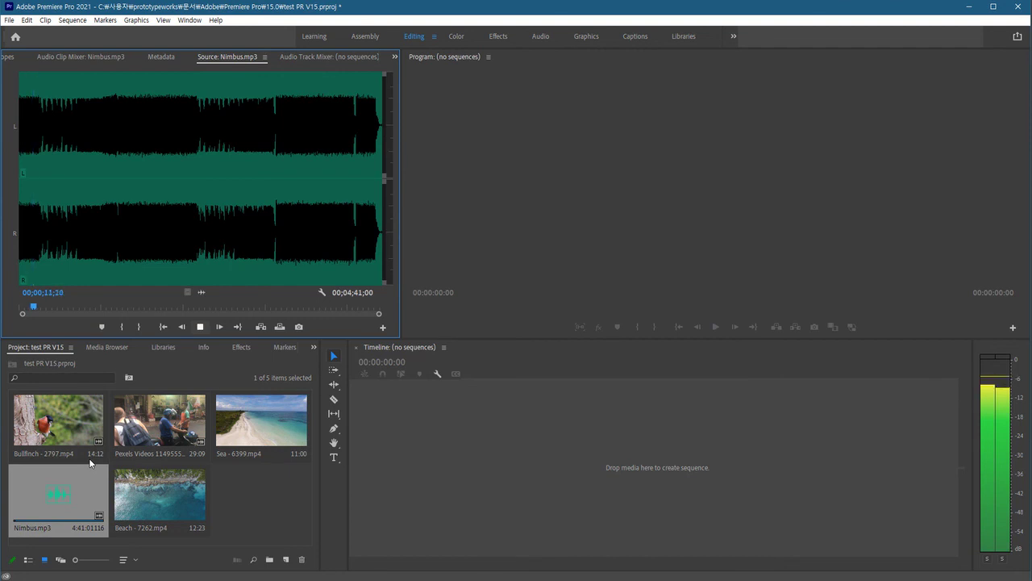
pyautogui.press('space')
# Load Bullfinch - 2797.mp4 into the Source monitor and play it.
pyautogui.click(91, 462)
pyautogui.doubleClick(91, 462)
pyautogui.press('space')
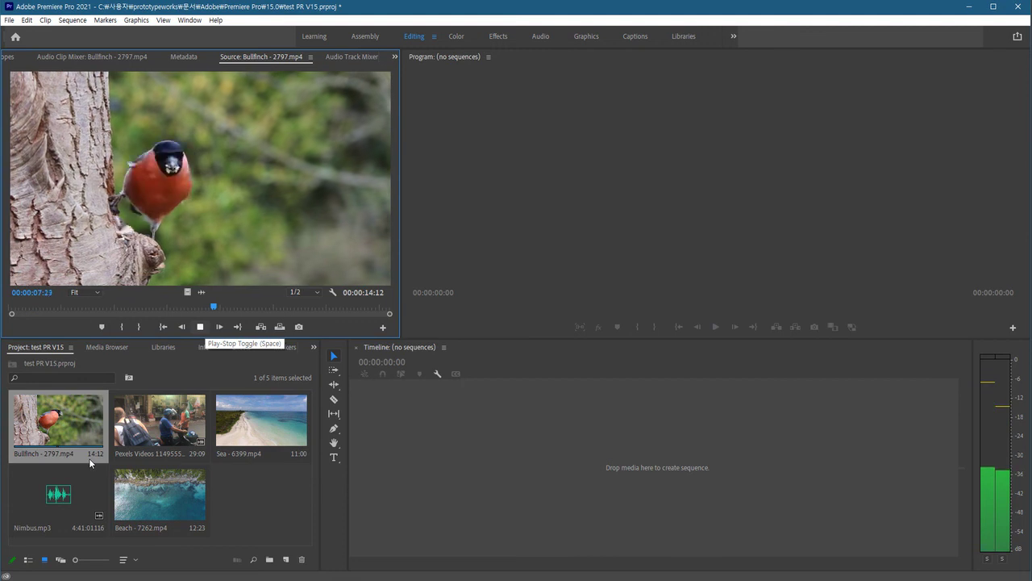
pyautogui.press('space')
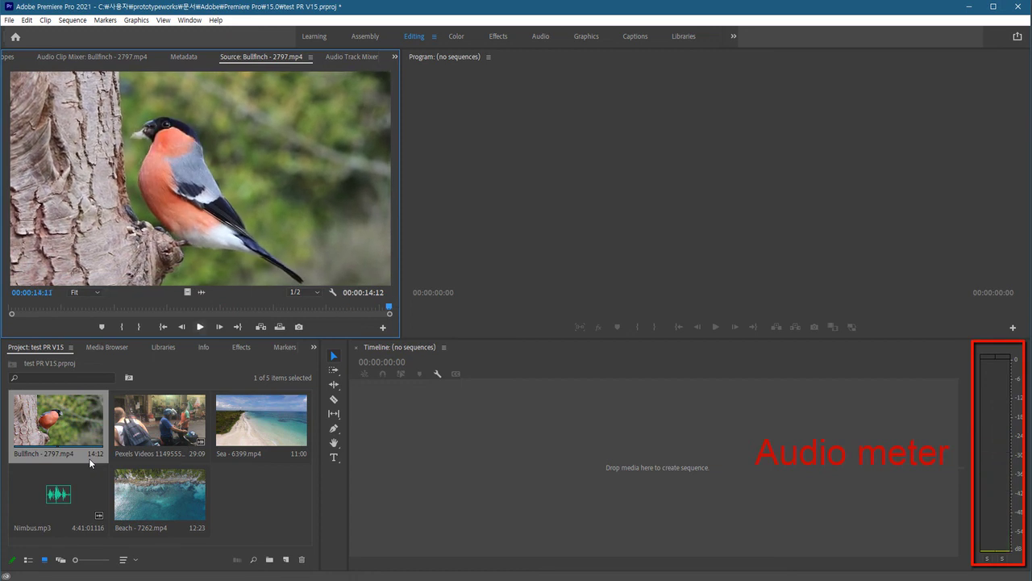
pyautogui.press('space')
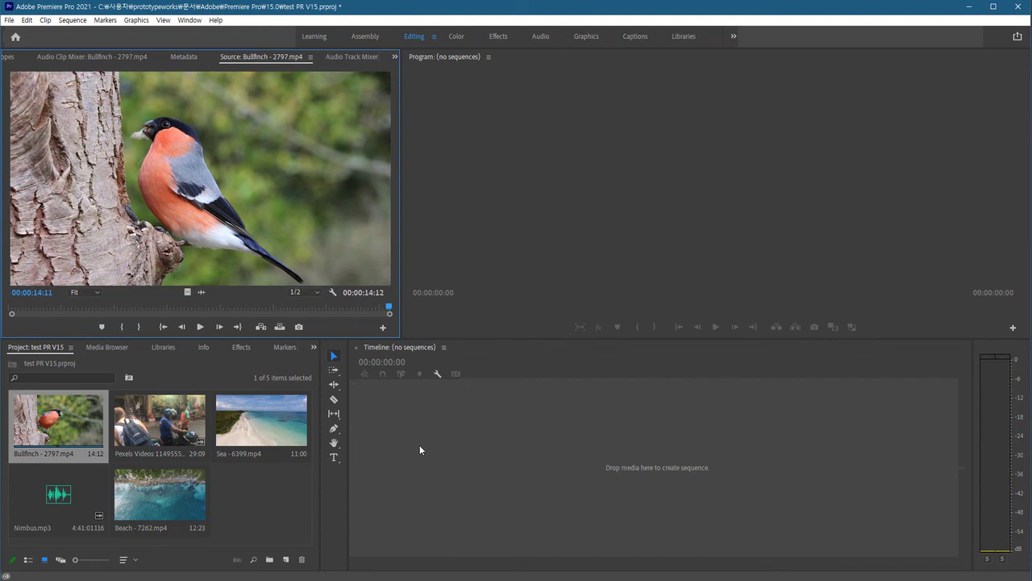
pyautogui.click(278, 491)
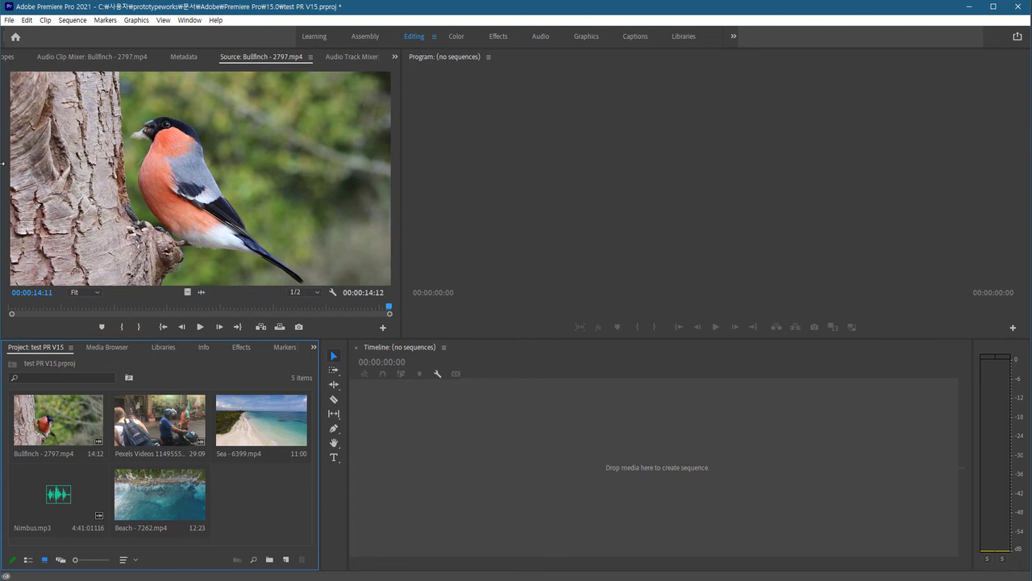
# Save the test PR V15 project using File > Save.
pyautogui.click(9, 21)
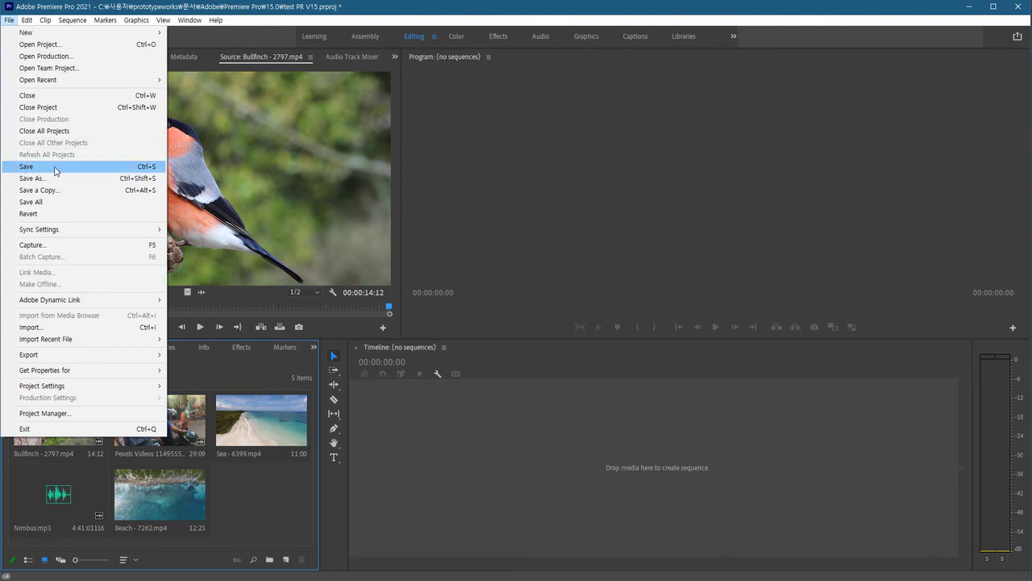
pyautogui.click(145, 170)
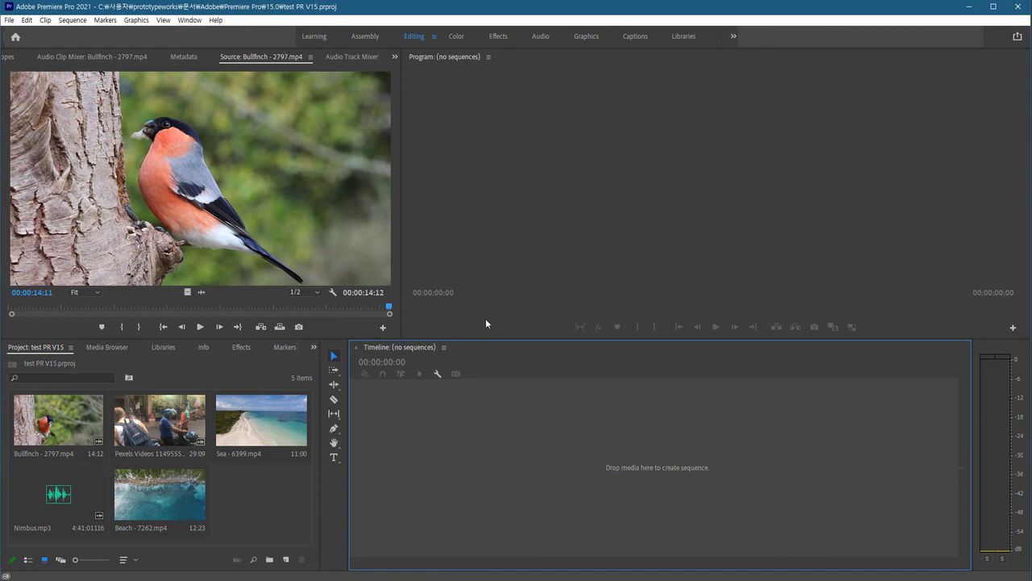
# Bring up the music Explorer window over Premiere and go to c:\users.
pyautogui.click(133, 580)
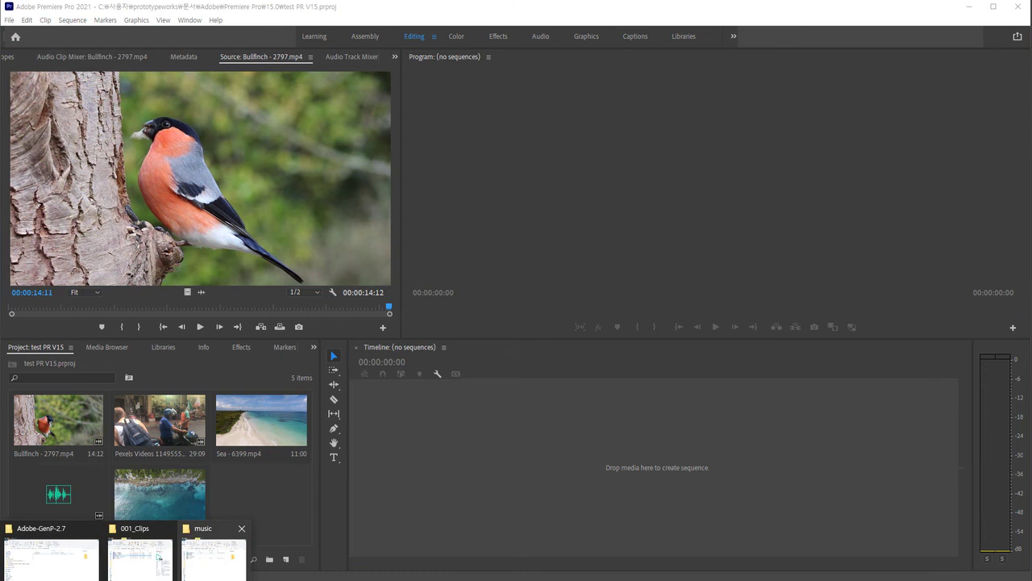
pyautogui.click(191, 576)
pyautogui.moveTo(436, 49); pyautogui.dragTo(714, 82)
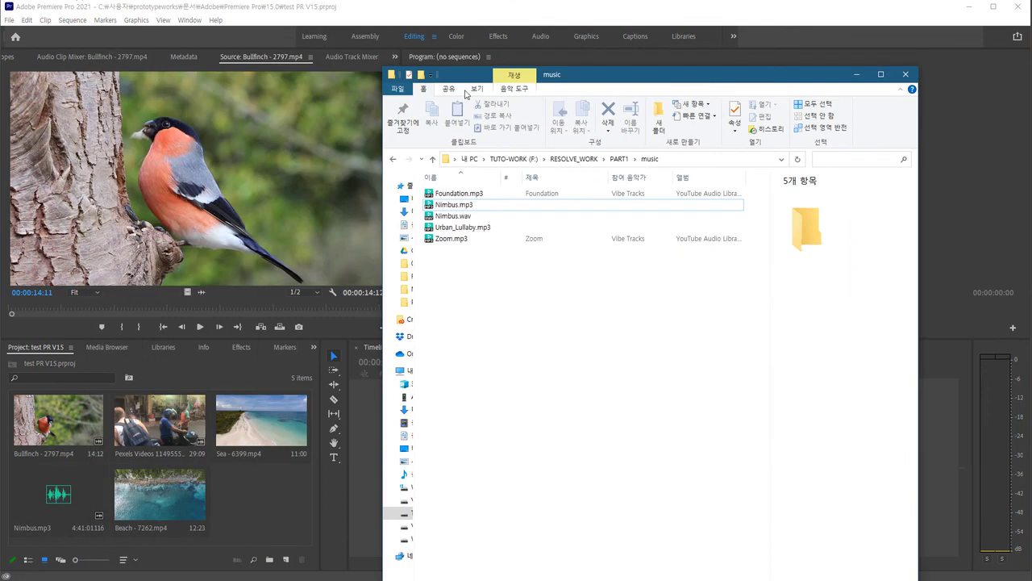
pyautogui.click(682, 159)
pyautogui.write('c:\\u')
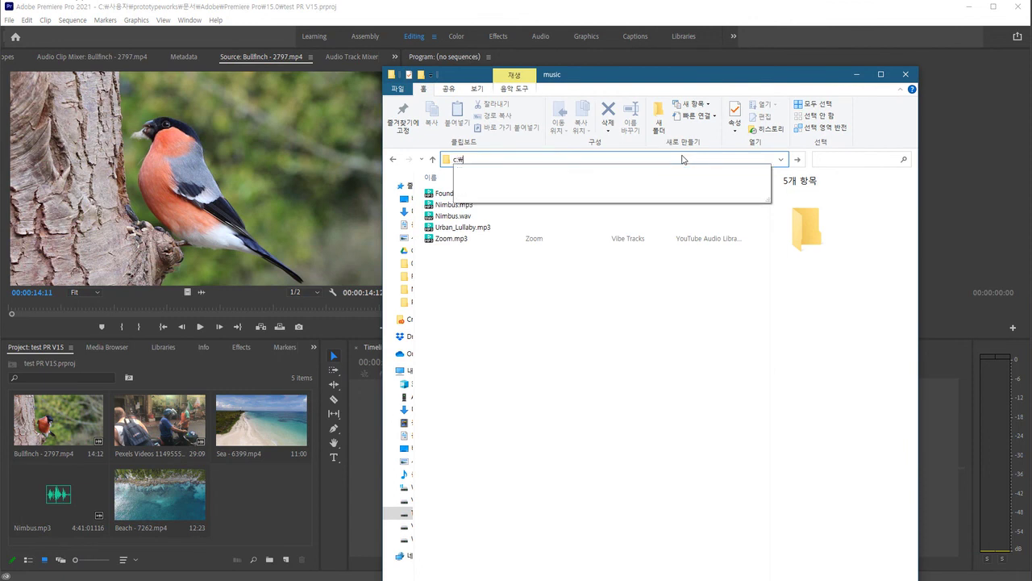
pyautogui.write('sers')
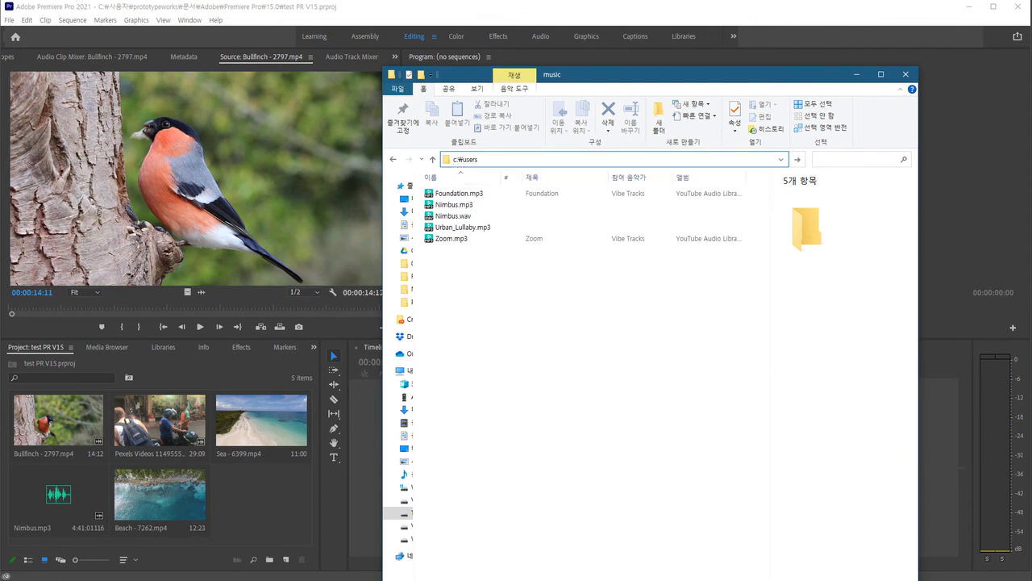
pyautogui.press('Return')
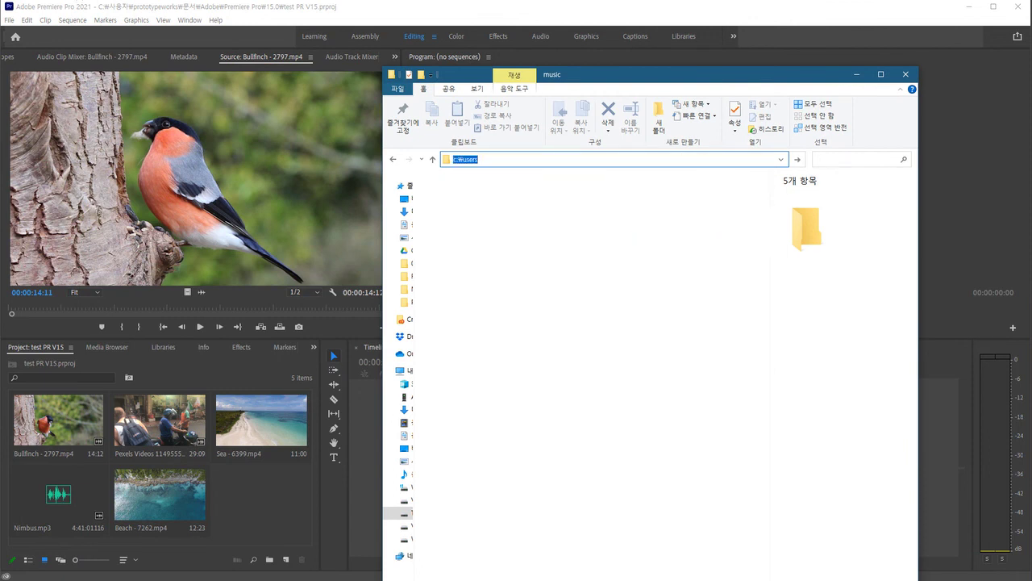
# Navigate through the user folder, 문서, Adobe, Premiere Pro, into 15.0.
pyautogui.click(461, 222)
pyautogui.doubleClick(462, 223)
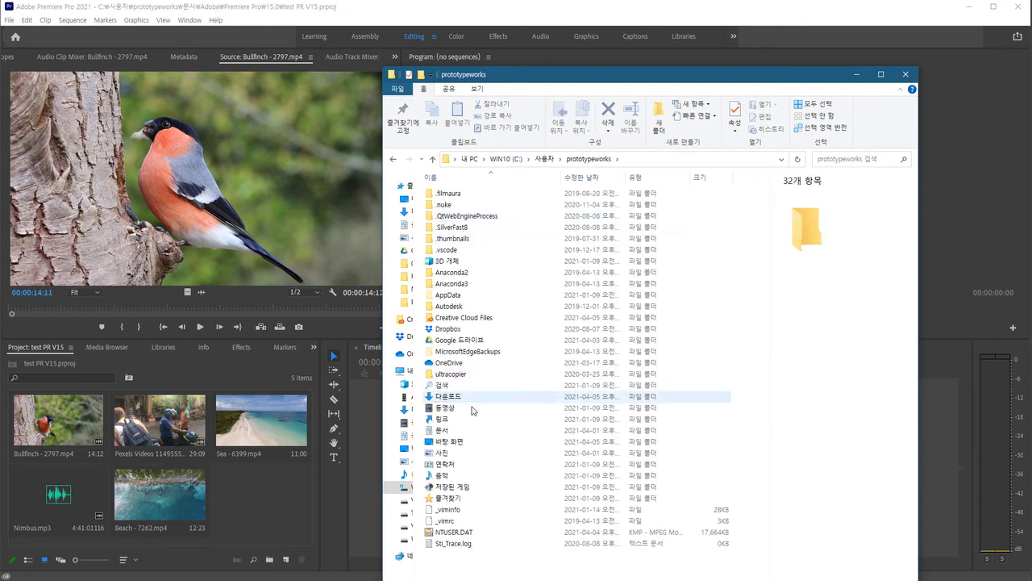
pyautogui.click(444, 429)
pyautogui.press('Return')
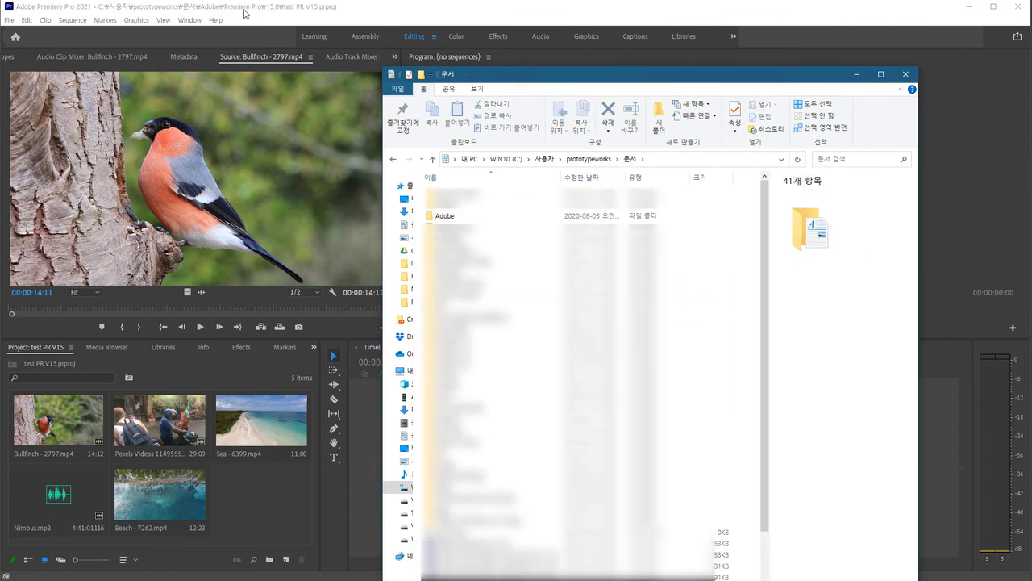
pyautogui.doubleClick(444, 215)
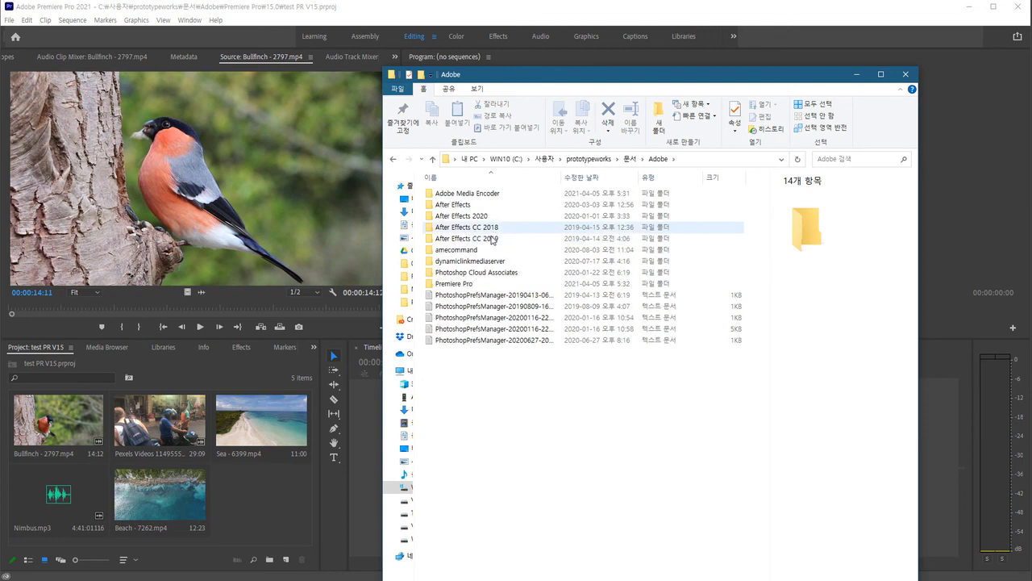
pyautogui.doubleClick(472, 284)
pyautogui.doubleClick(442, 227)
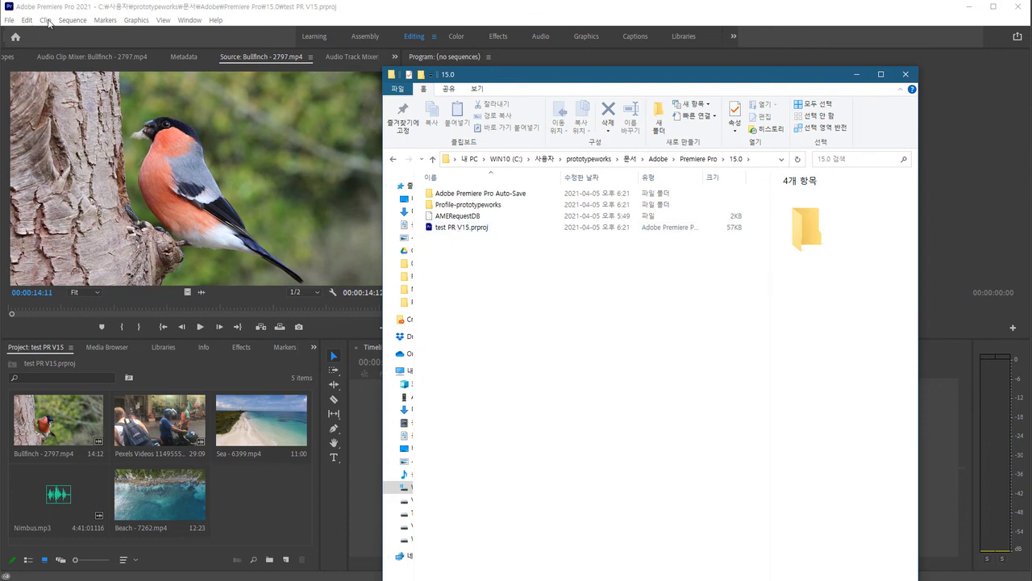
# View test PR V15.prproj's details (57KB), deselect it, and minimize Explorer.
pyautogui.click(435, 229)
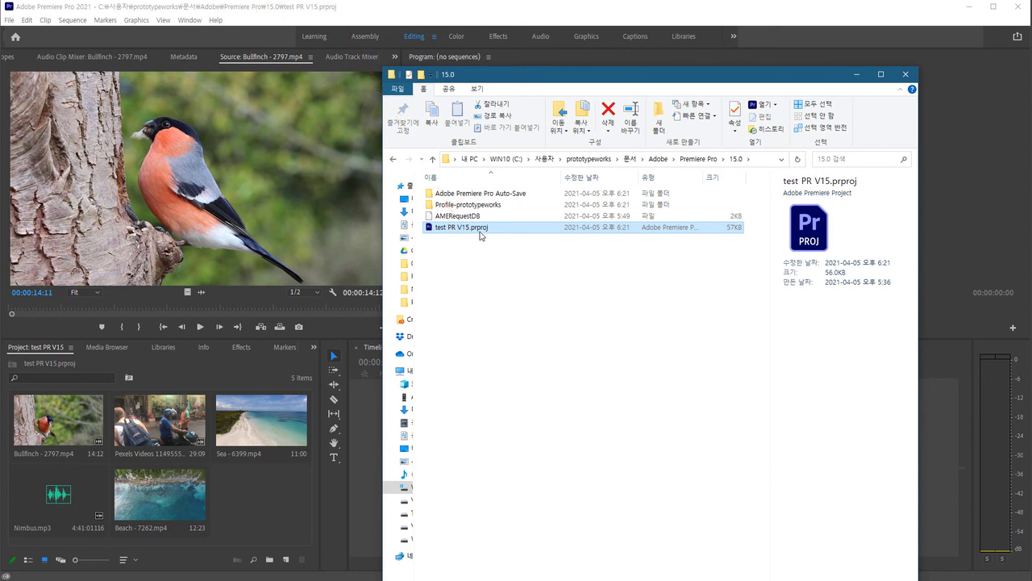
pyautogui.moveTo(480, 235)
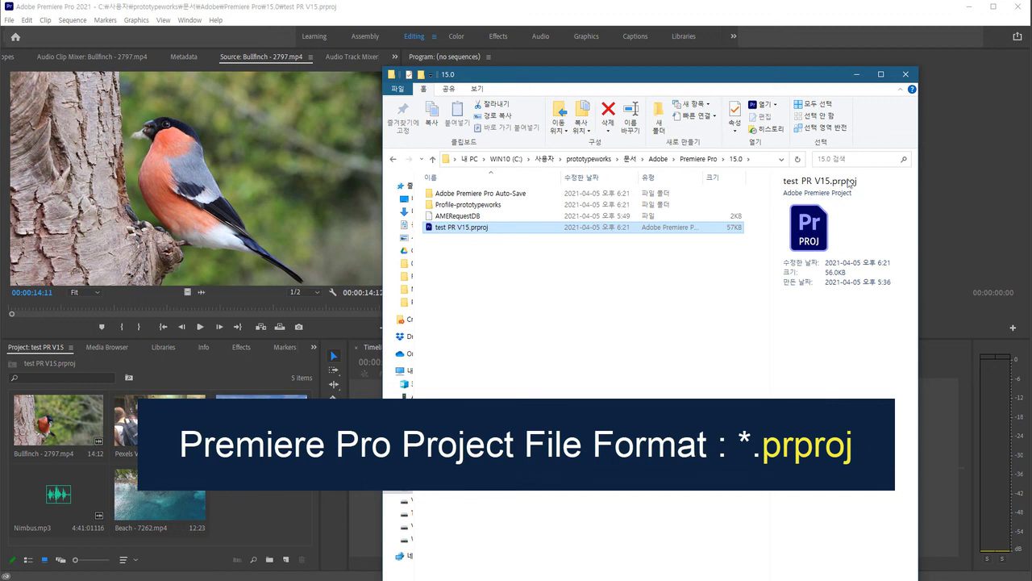
pyautogui.click(530, 303)
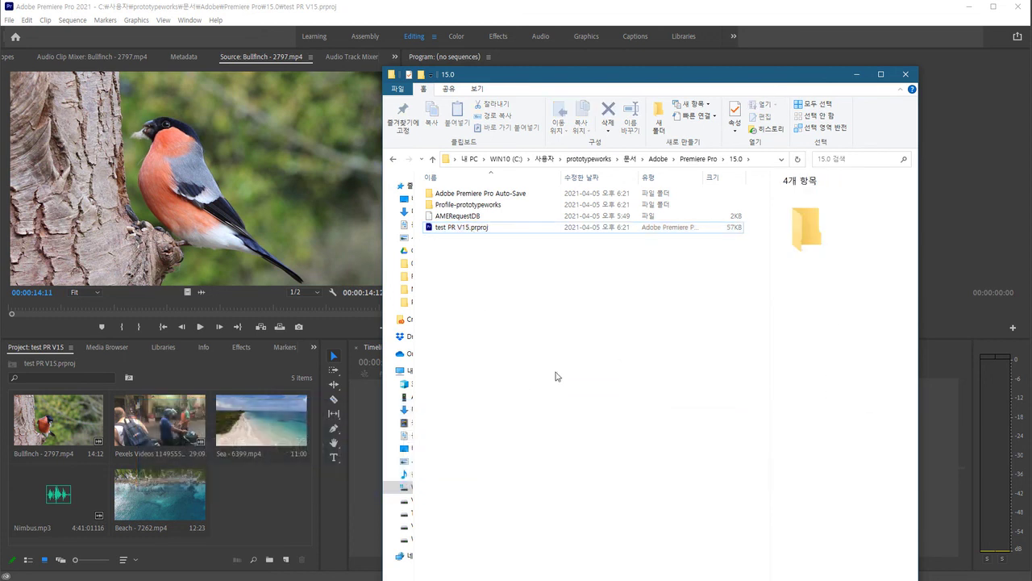
pyautogui.click(857, 74)
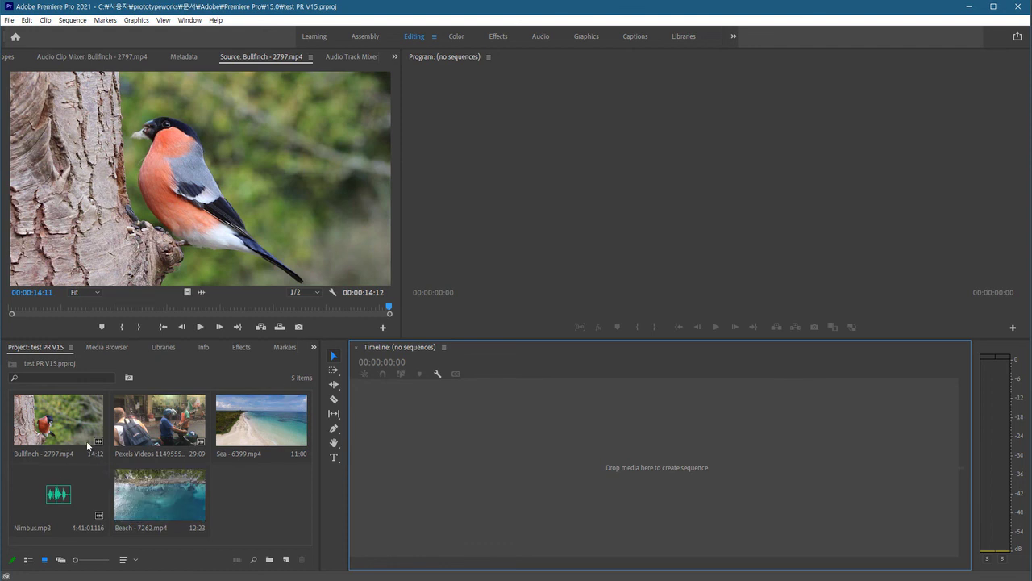
# Load Nimbus.mp3 into the Source monitor and play its audio.
pyautogui.doubleClick(50, 502)
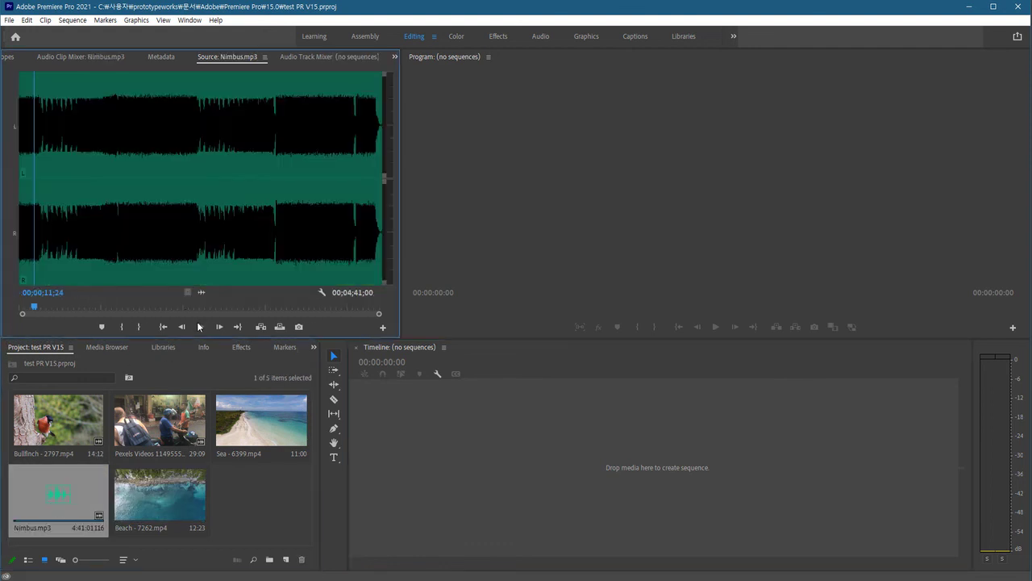
pyautogui.click(199, 326)
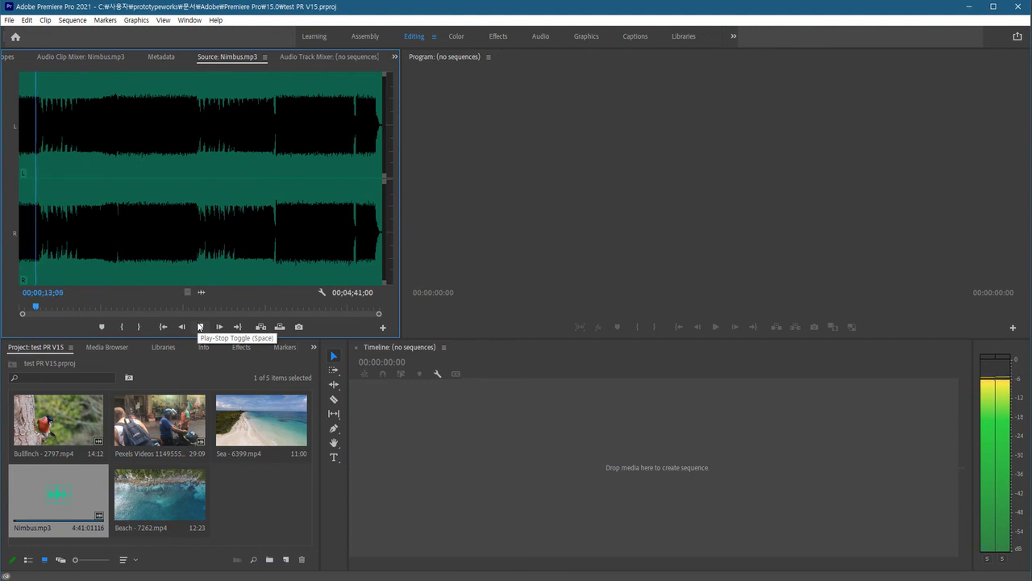